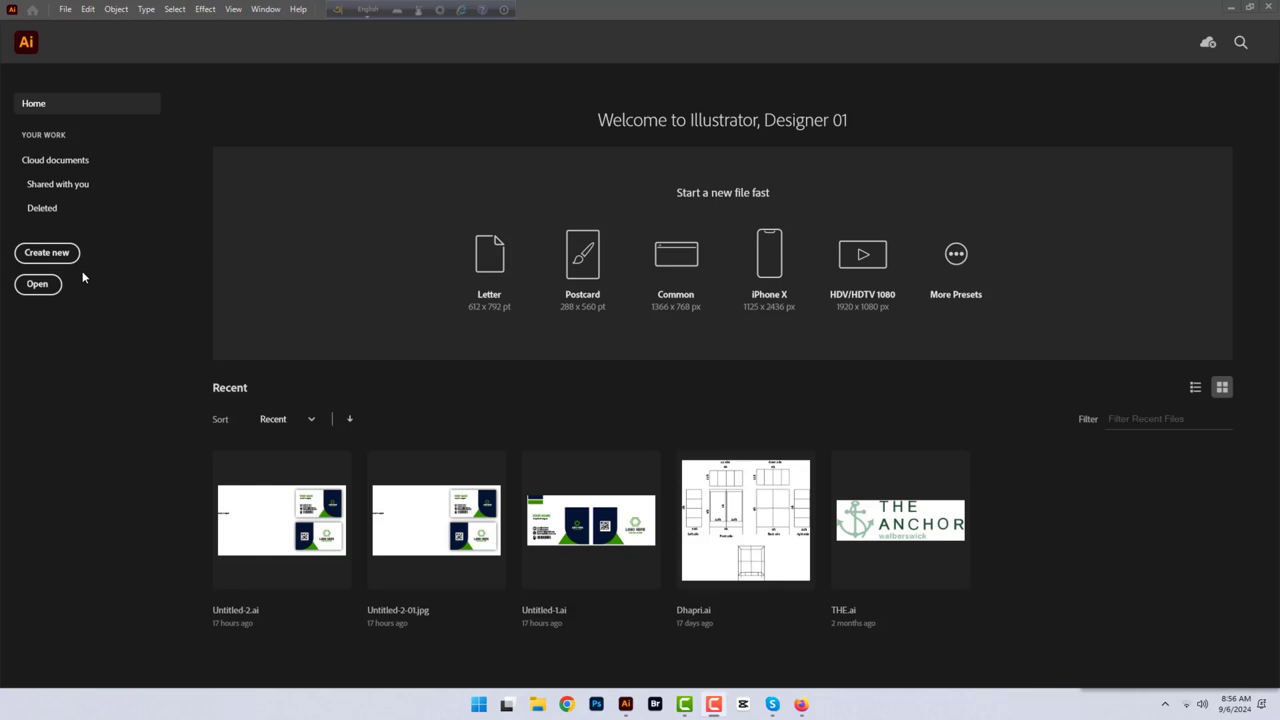
Start a new document sized 3.5 in wide by 2 in high.
{"action": "left_click", "coordinate": [57, 258]}
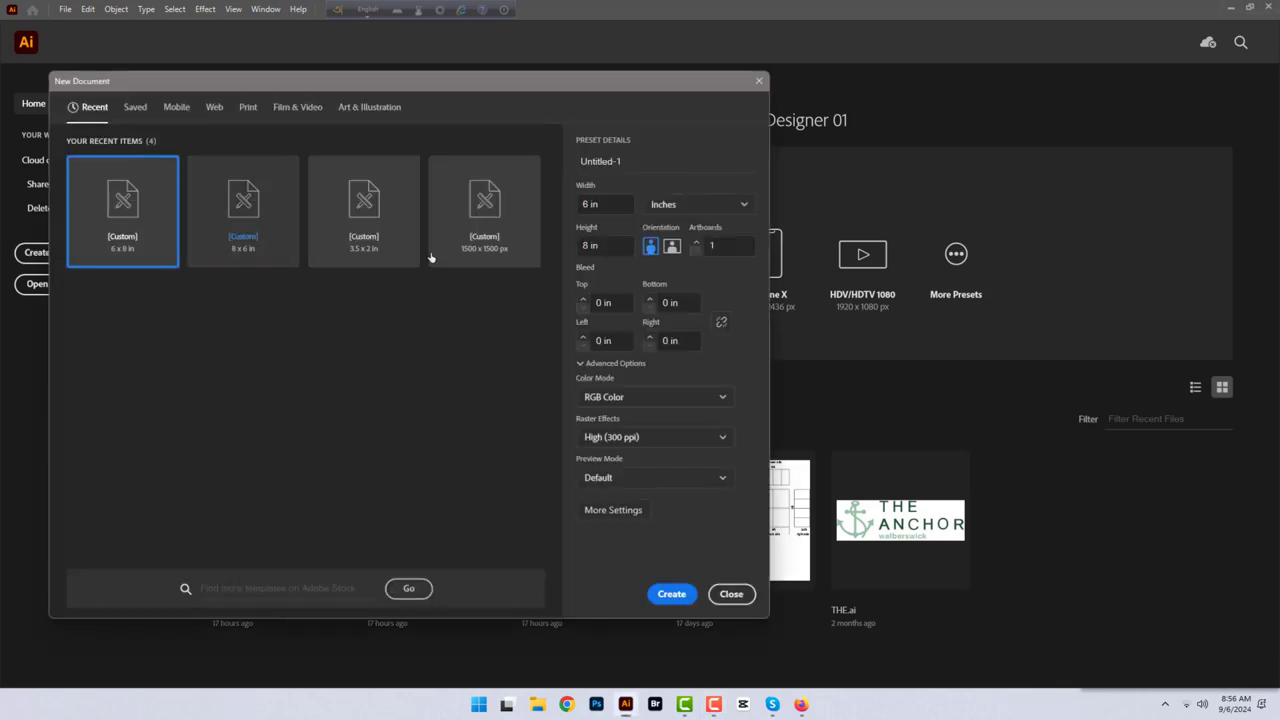
{"action": "left_click", "coordinate": [600, 194]}
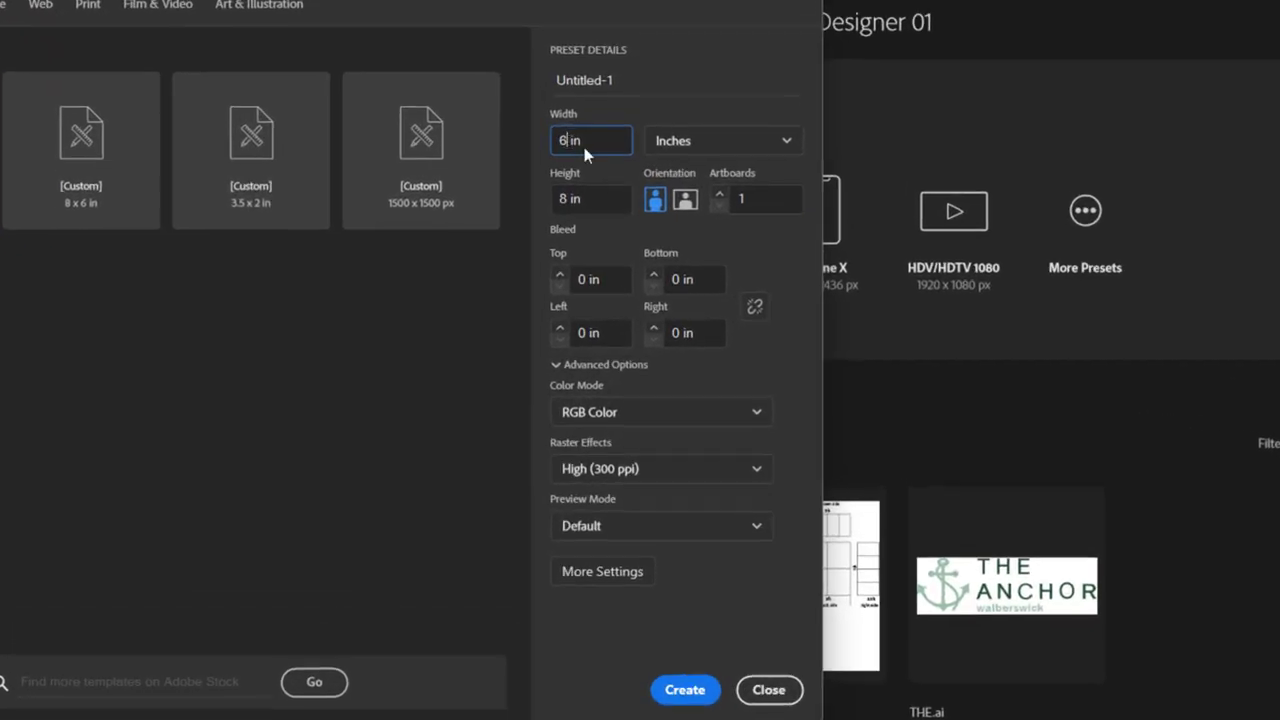
{"action": "key", "text": "BackSpace"}
{"action": "type", "text": "3.5"}
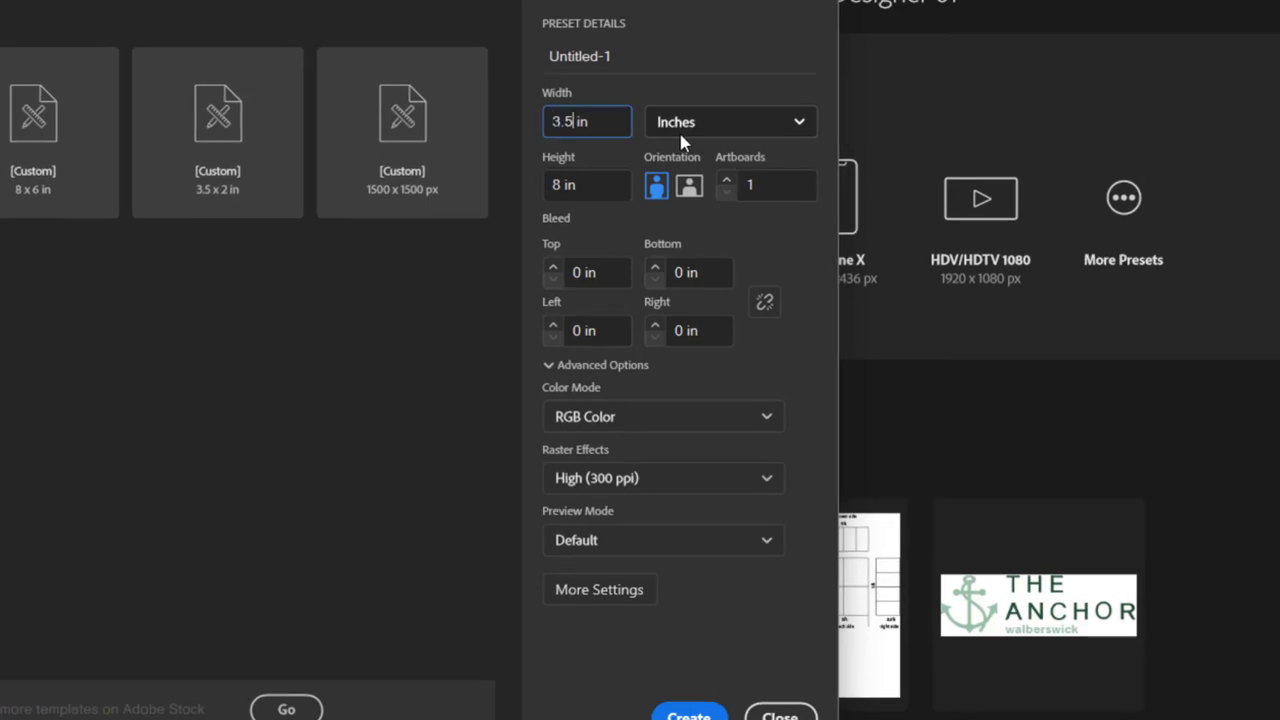
{"action": "left_click", "coordinate": [563, 184]}
{"action": "key", "text": "BackSpace"}
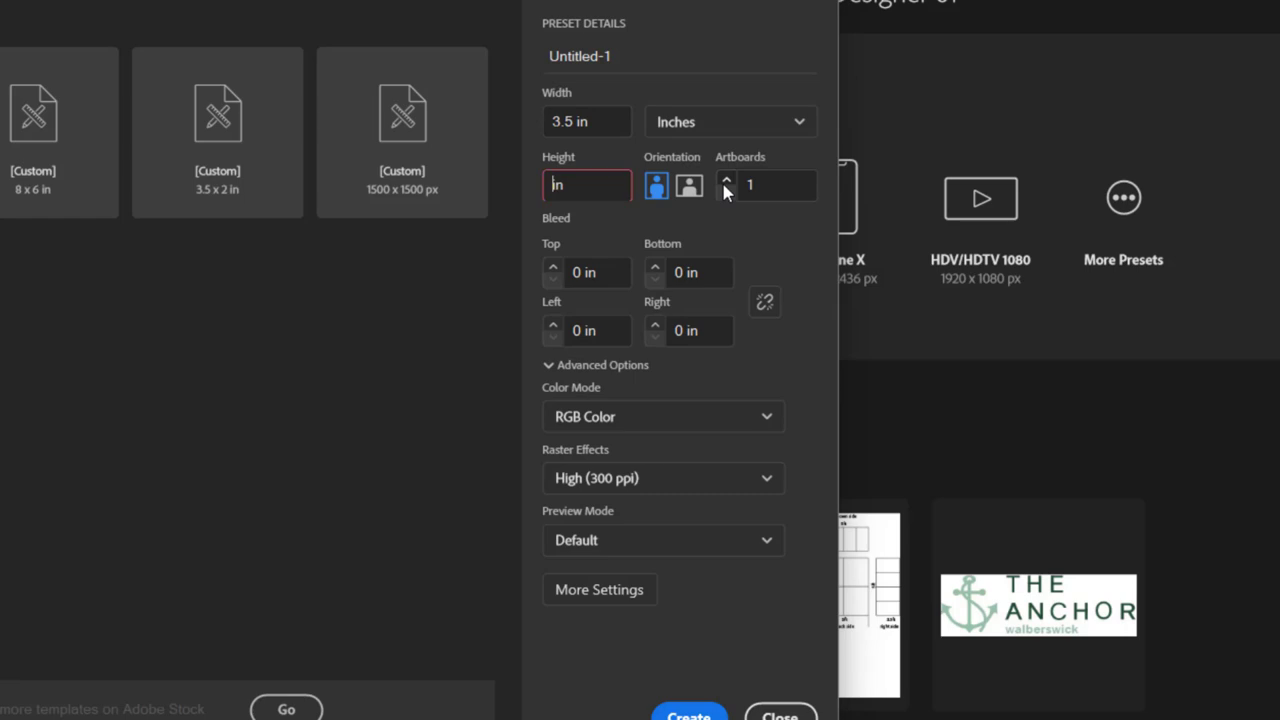
{"action": "type", "text": "2"}
Make it landscape with 2 artboards and 0.125 in bleed on all sides, then create it.
{"action": "left_click", "coordinate": [689, 190]}
{"action": "left_click", "coordinate": [742, 195]}
{"action": "key", "text": "Up"}
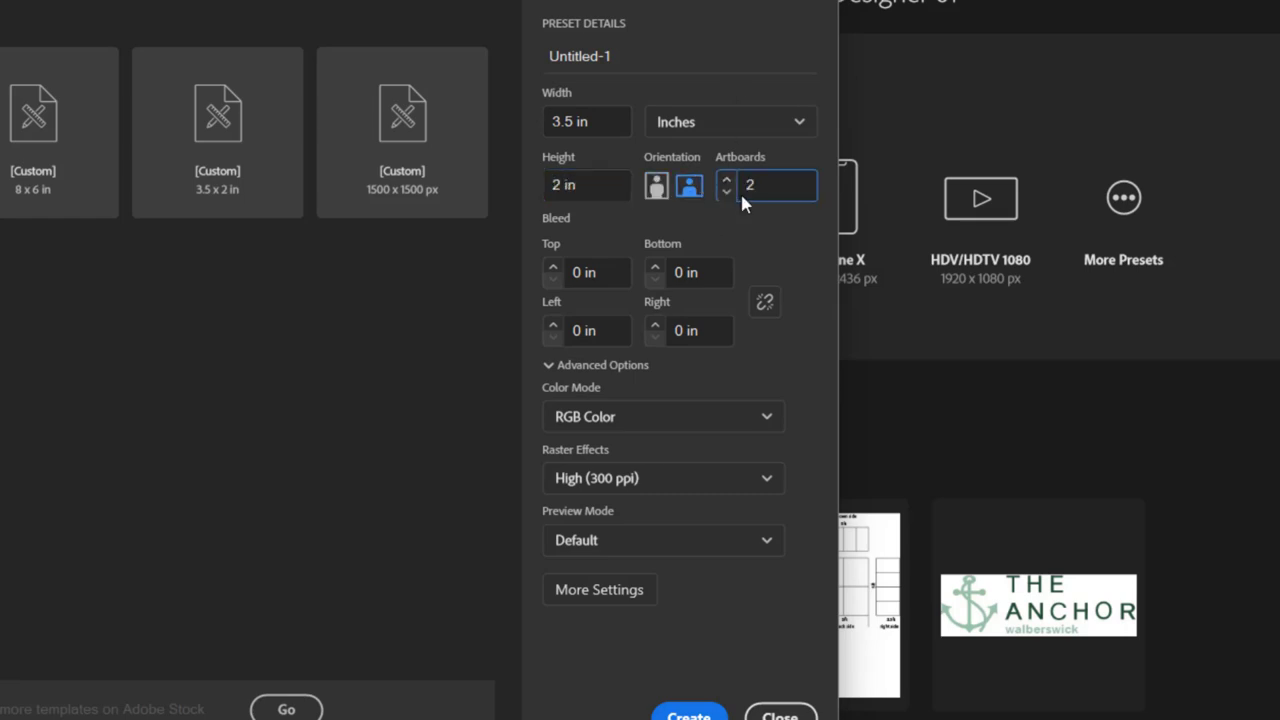
{"action": "left_click", "coordinate": [576, 270]}
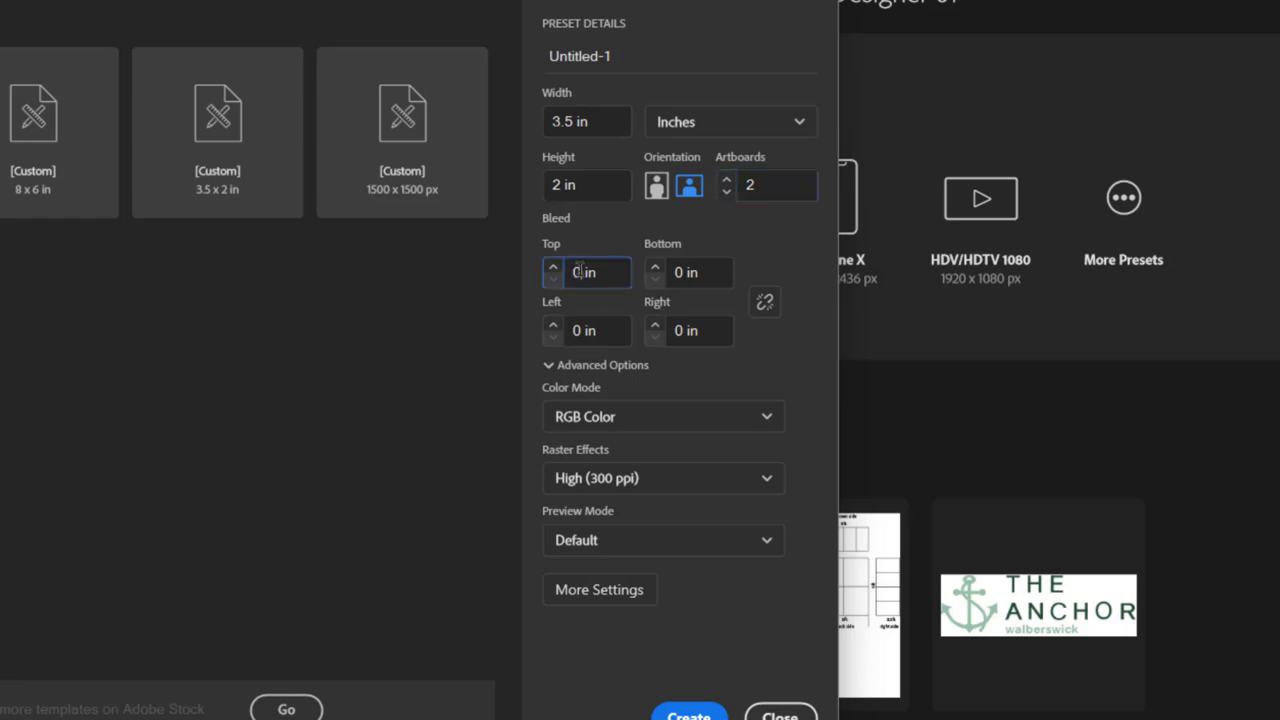
{"action": "key", "text": "BackSpace"}
{"action": "type", "text": "1"}
{"action": "type", "text": "25"}
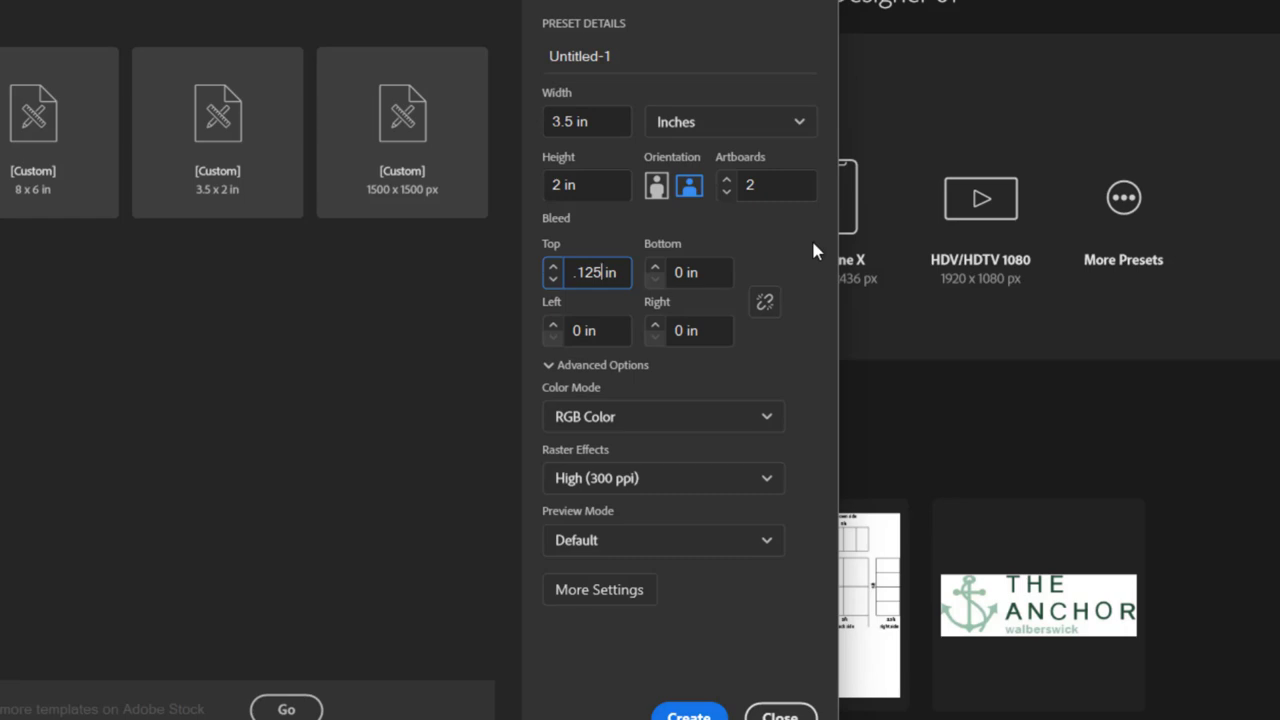
{"action": "left_click", "coordinate": [764, 302]}
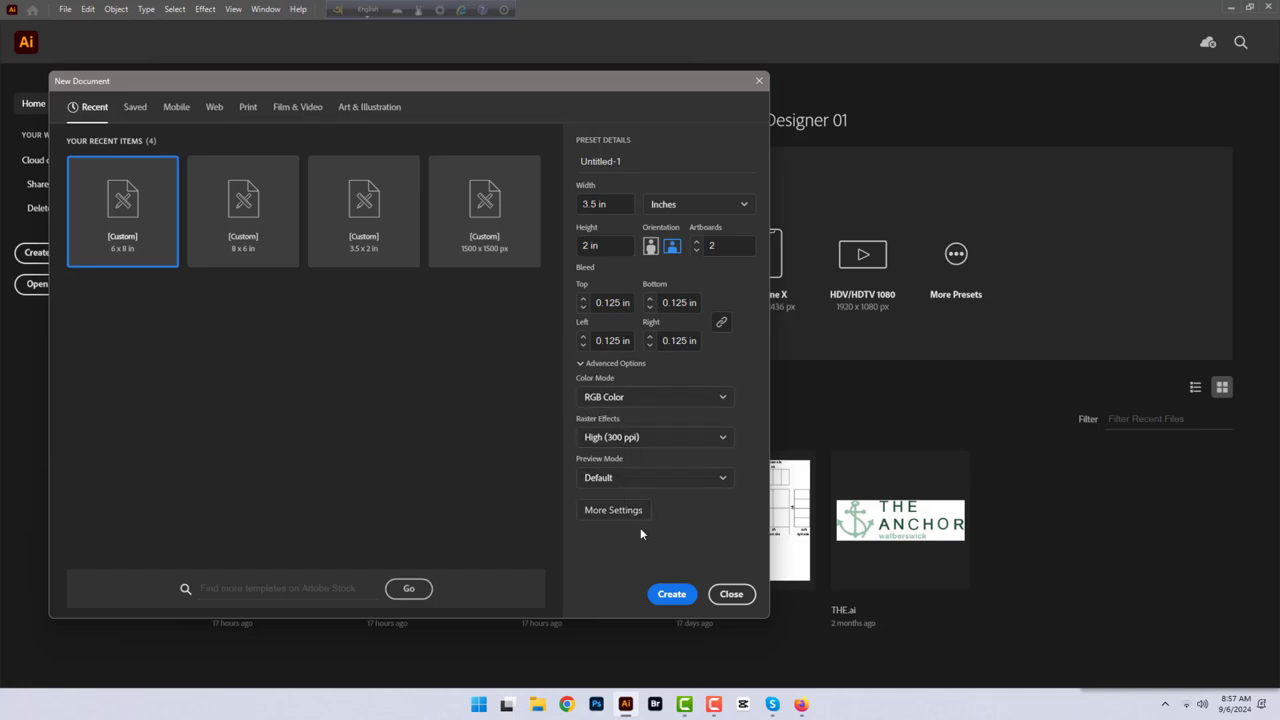
{"action": "left_click", "coordinate": [672, 594]}
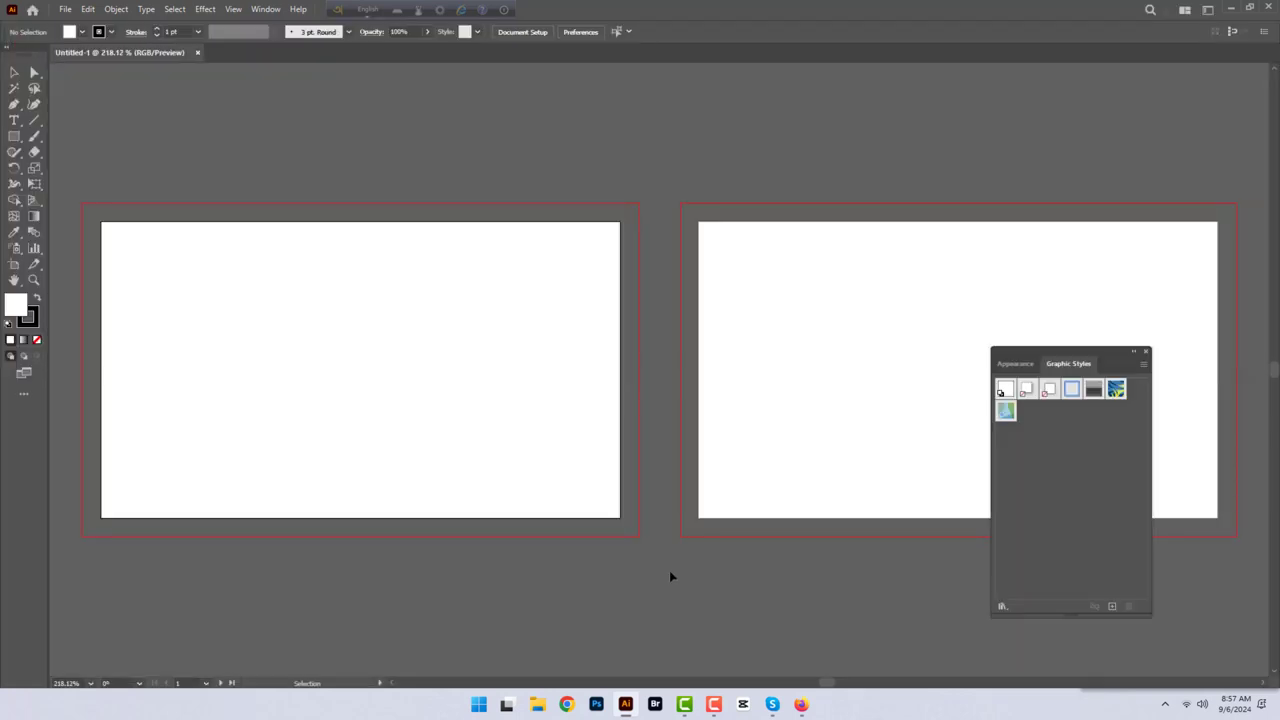
Reset the Essentials Classic workspace to its default layout, then pick the Rectangle tool.
{"action": "left_click", "coordinate": [272, 9]}
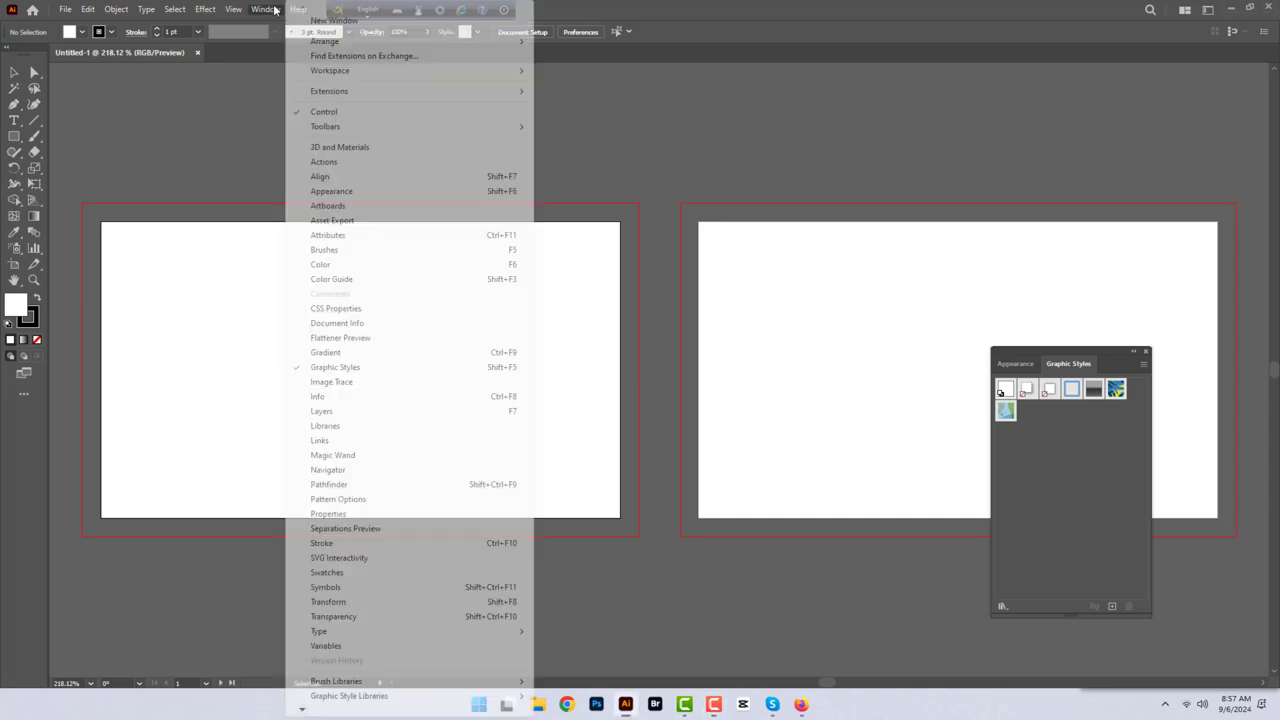
{"action": "mouse_move", "coordinate": [330, 70]}
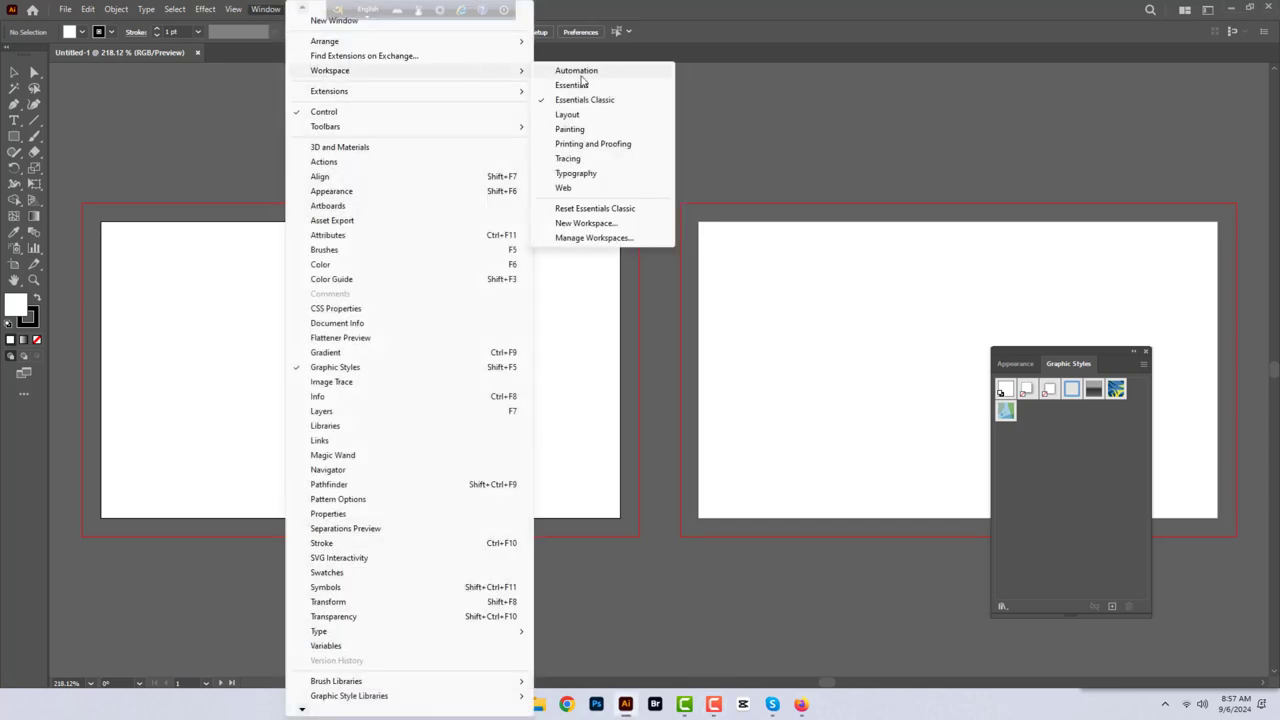
{"action": "left_click", "coordinate": [571, 208]}
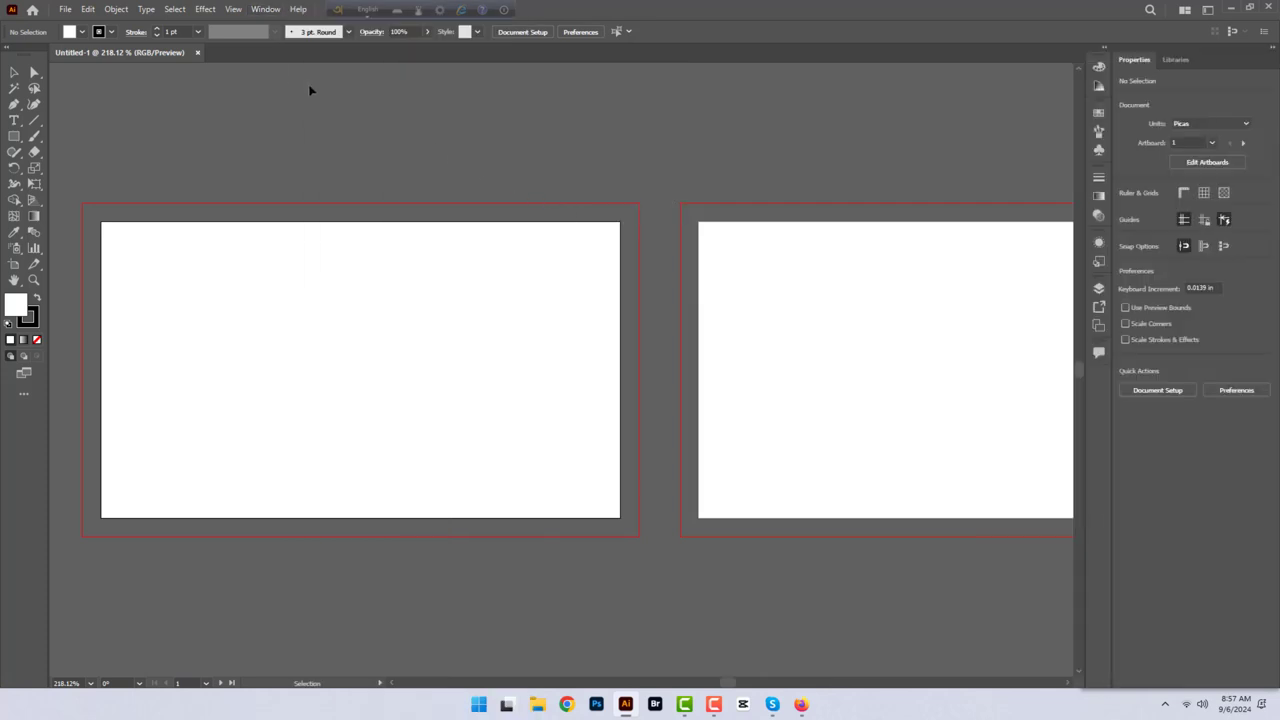
{"action": "left_click", "coordinate": [14, 136]}
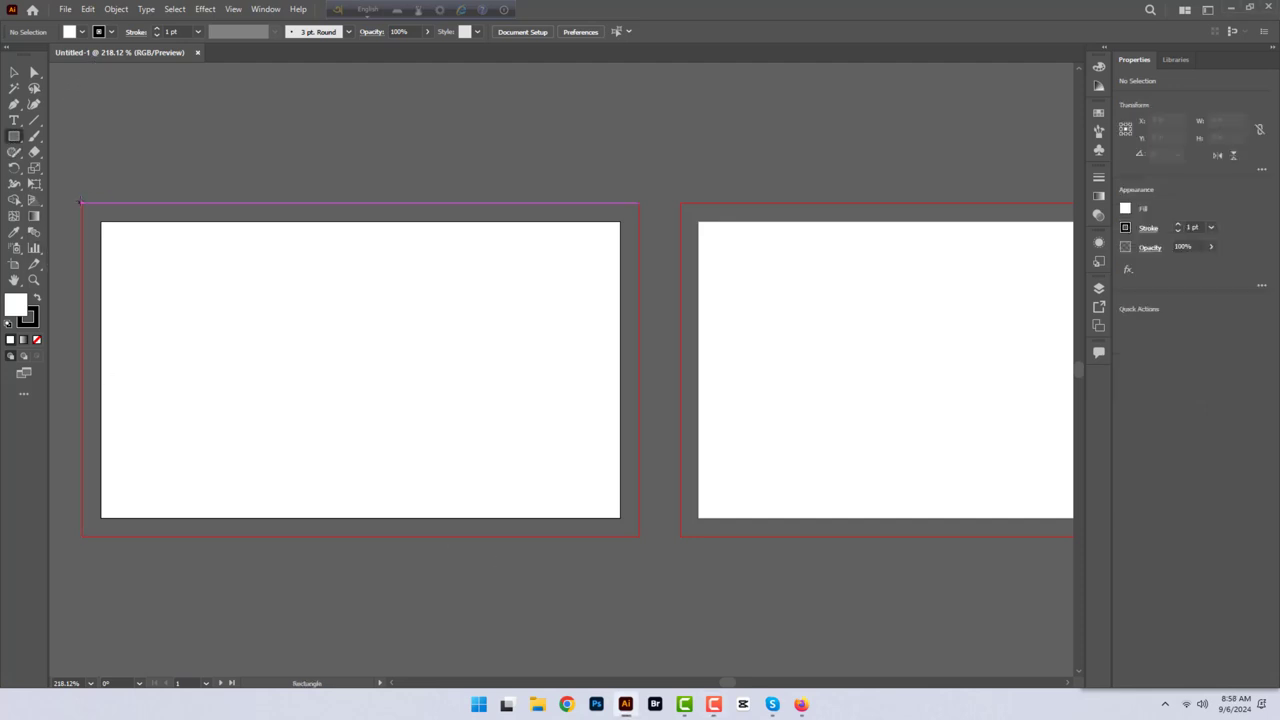
Draw a strokeless rectangle spanning the first artboard's bleed, corner to corner.
{"action": "mouse_move", "coordinate": [83, 204]}
{"action": "left_mouse_down"}
{"action": "mouse_move", "coordinate": [490, 463]}
{"action": "mouse_move", "coordinate": [638, 535]}
{"action": "left_mouse_up"}
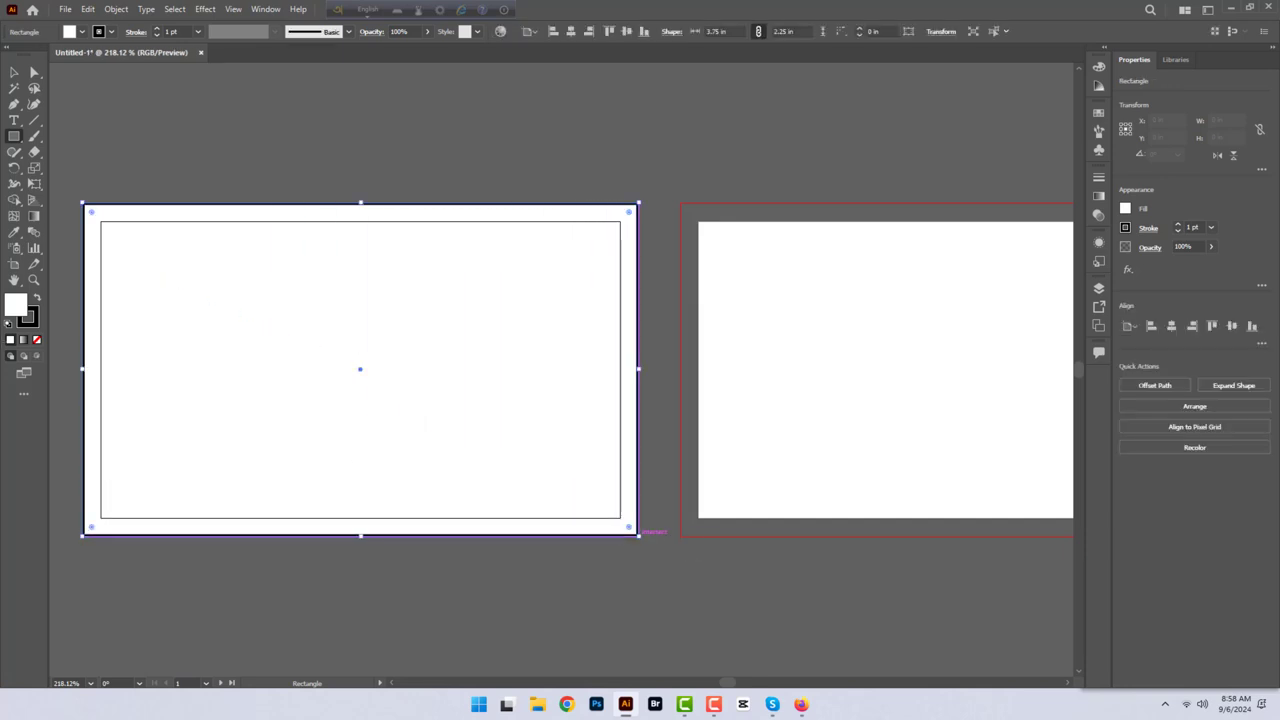
{"action": "left_click", "coordinate": [23, 321]}
{"action": "left_click", "coordinate": [37, 340]}
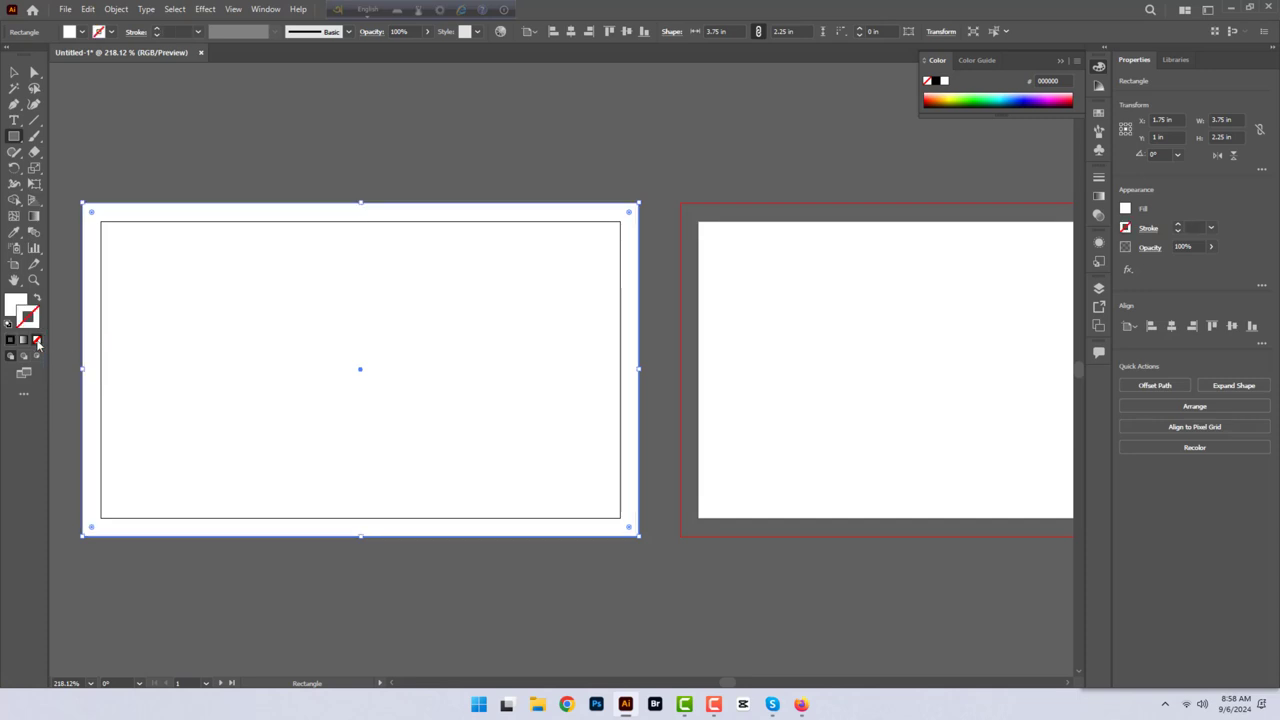
{"action": "key", "text": "v"}
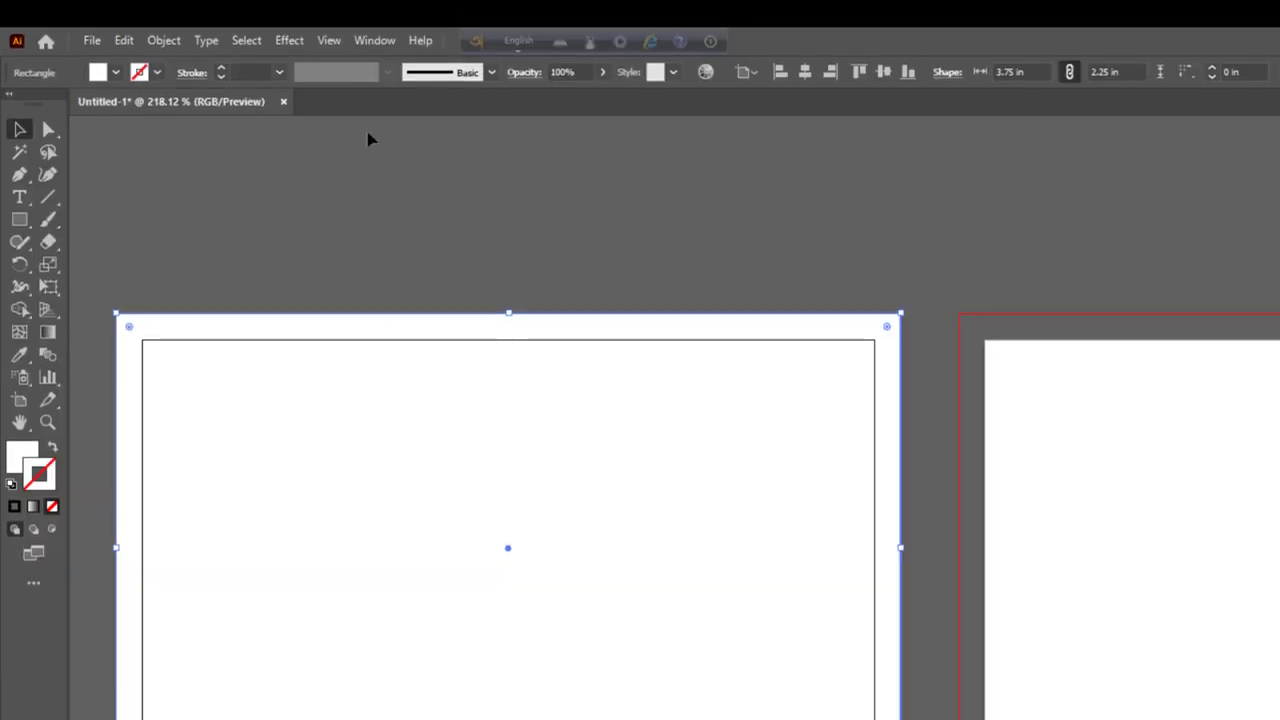
{"action": "left_click", "coordinate": [117, 10]}
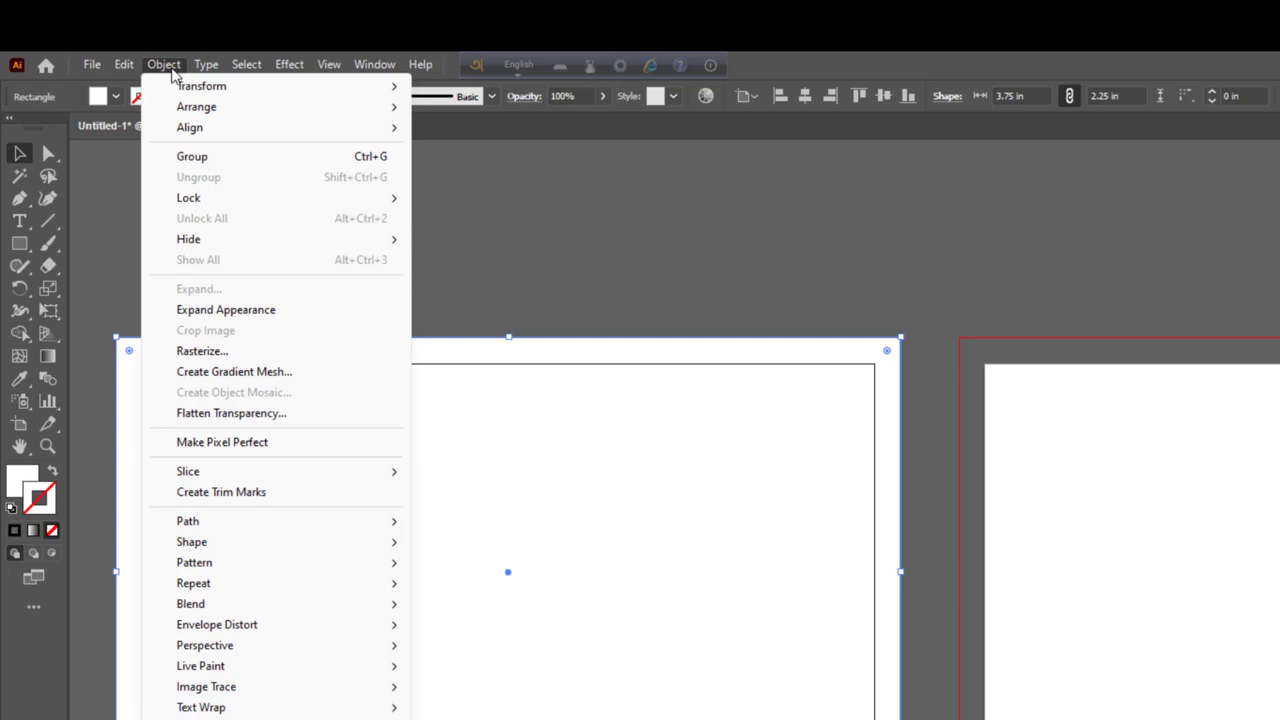
{"action": "mouse_move", "coordinate": [168, 454]}
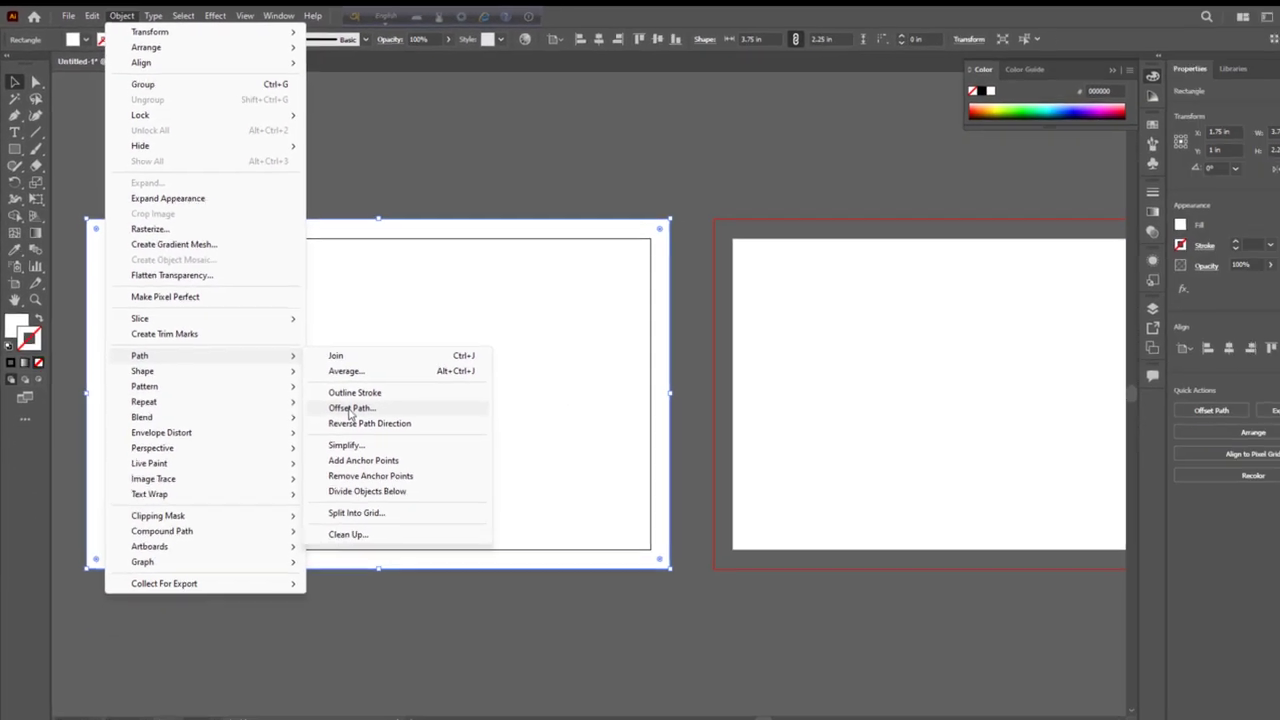
Offset the bleed rectangle by -0.25 in and convert the inset copy into a guide.
{"action": "left_click", "coordinate": [350, 409]}
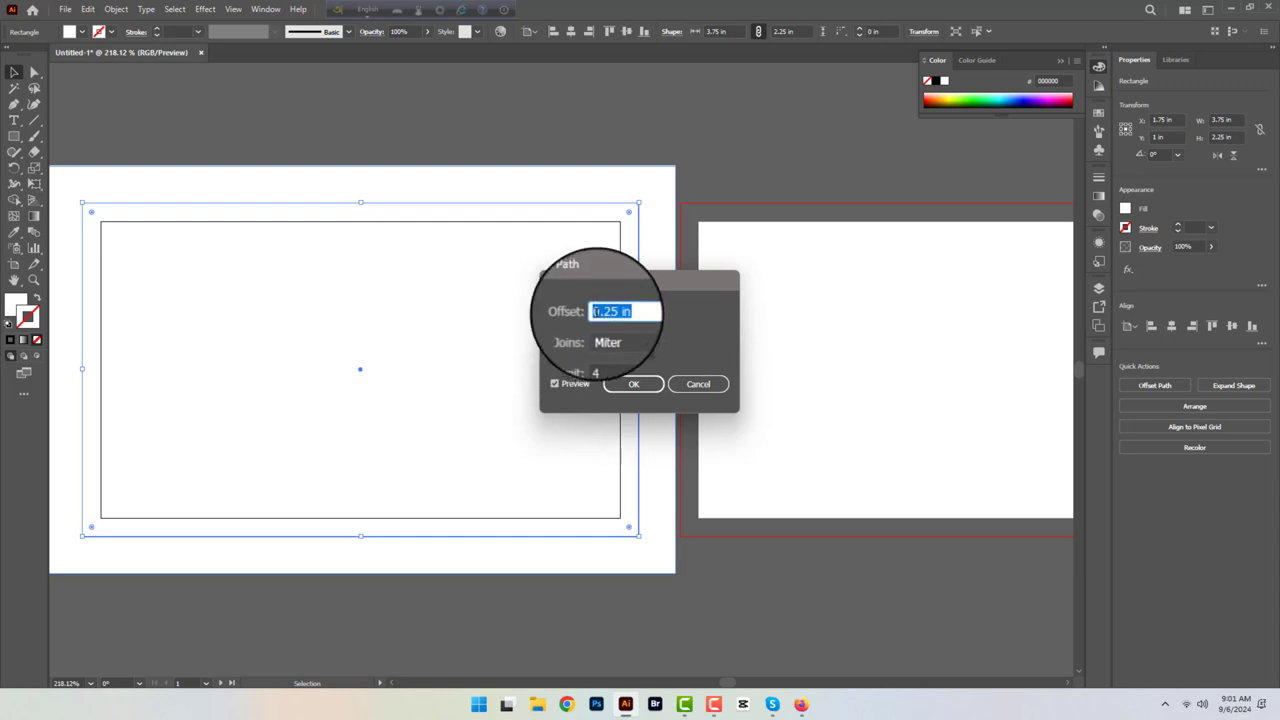
{"action": "left_click", "coordinate": [595, 312]}
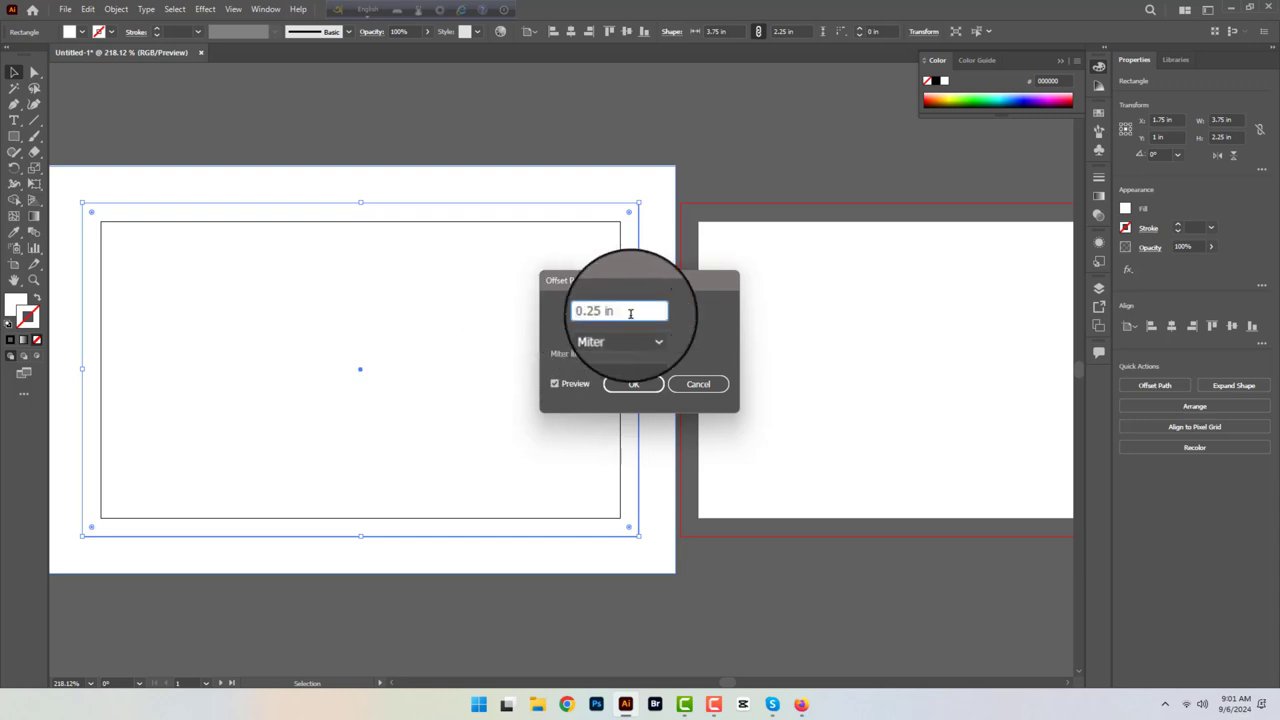
{"action": "type", "text": "-"}
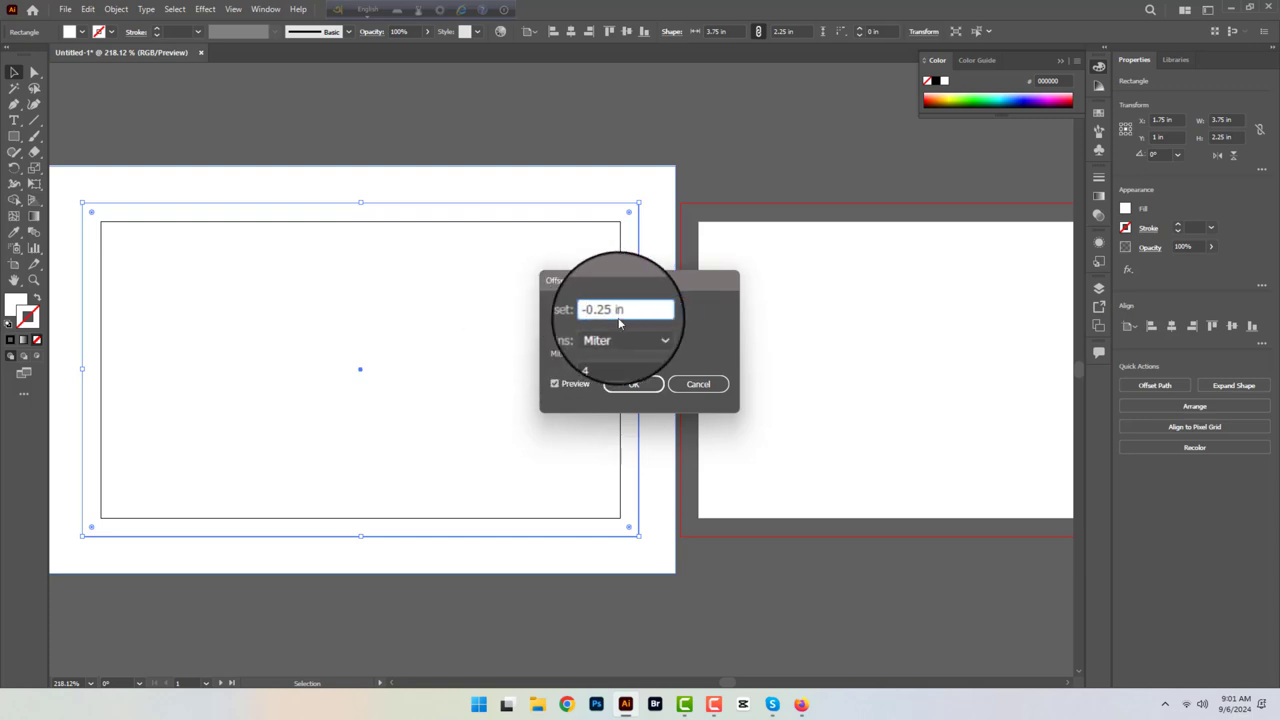
{"action": "left_click", "coordinate": [623, 384]}
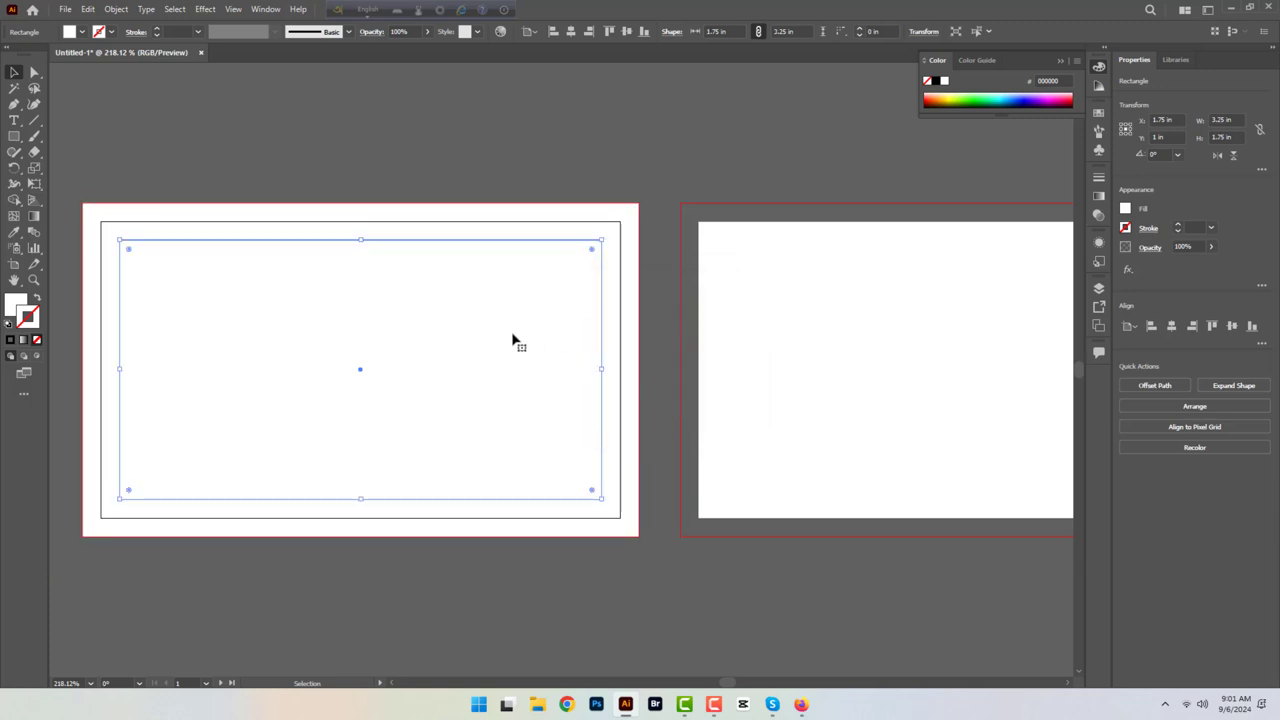
{"action": "right_click", "coordinate": [475, 312]}
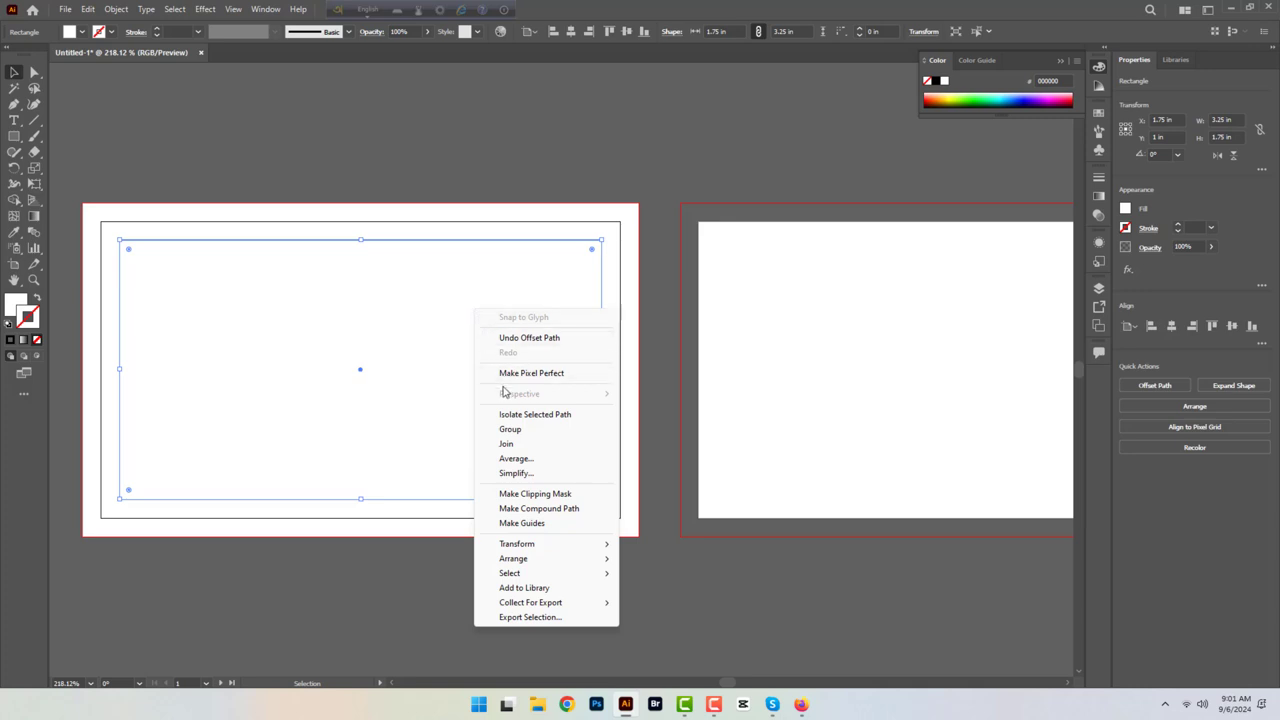
{"action": "left_click", "coordinate": [535, 525]}
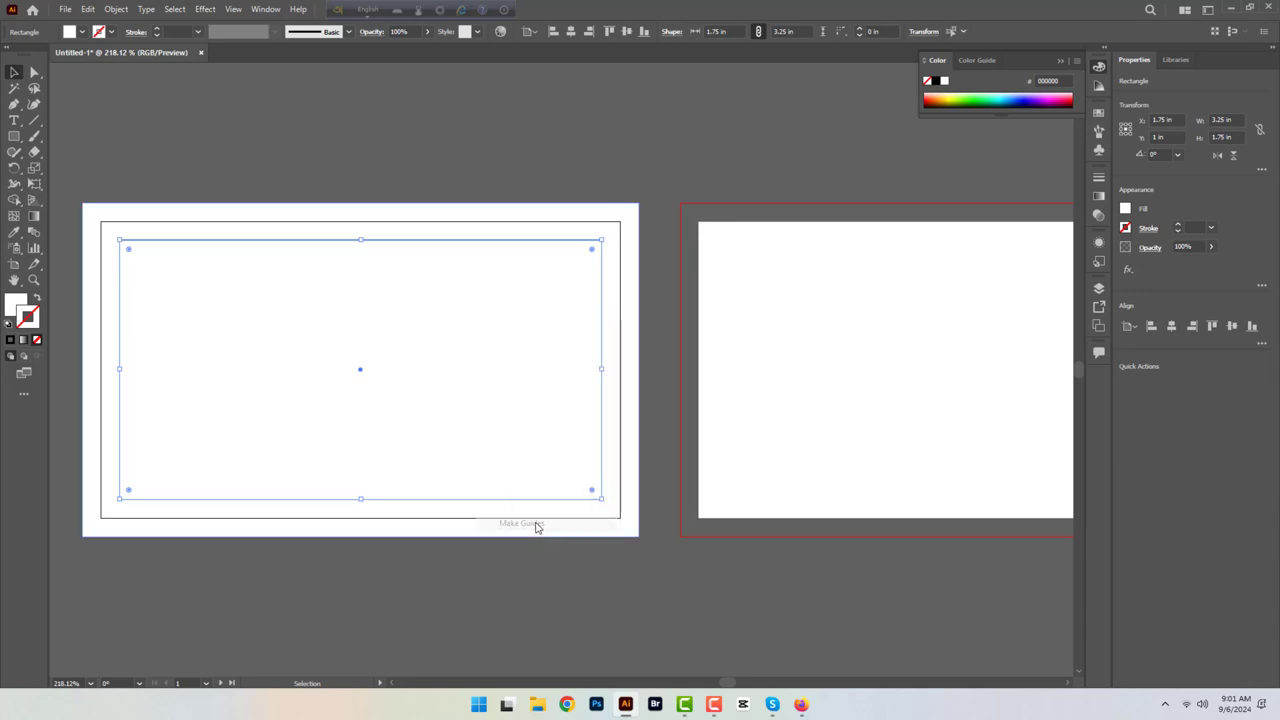
{"action": "left_click", "coordinate": [551, 174]}
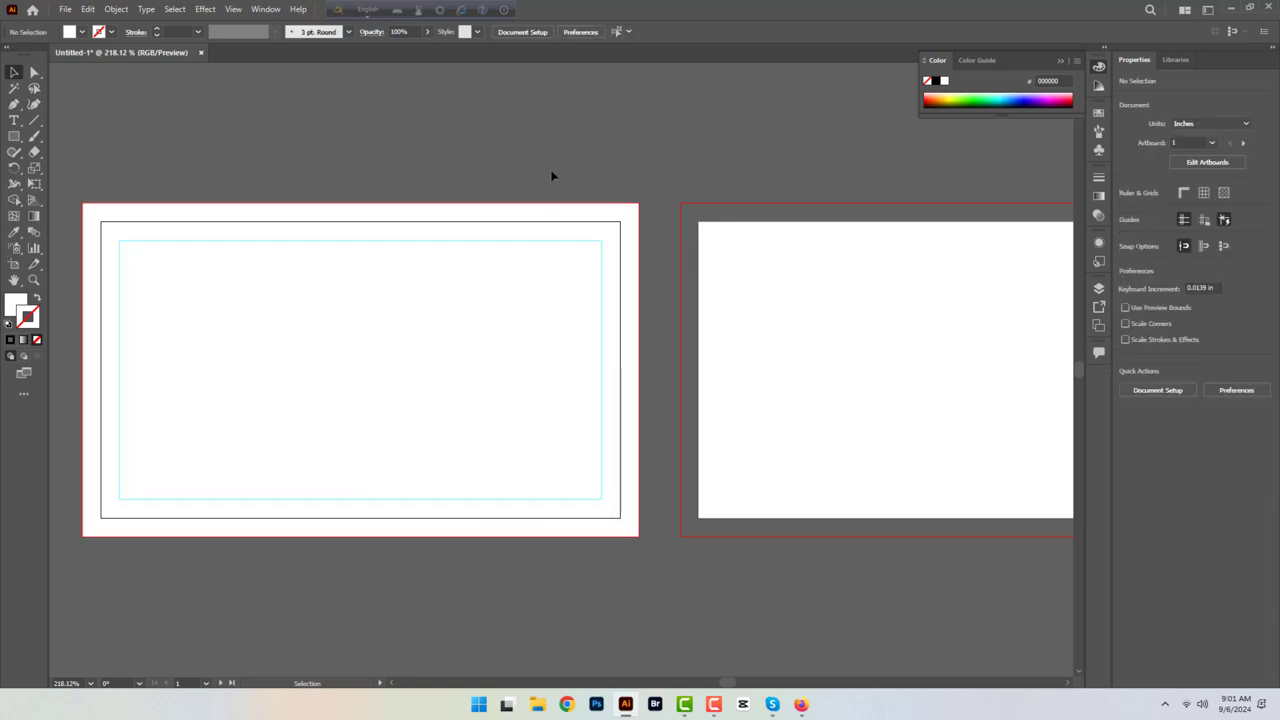
Duplicate the white bleed rectangle onto the second artboard, then select both rectangles.
{"action": "left_click_drag", "start_coordinate": [376, 211], "coordinate": [638, 462]}
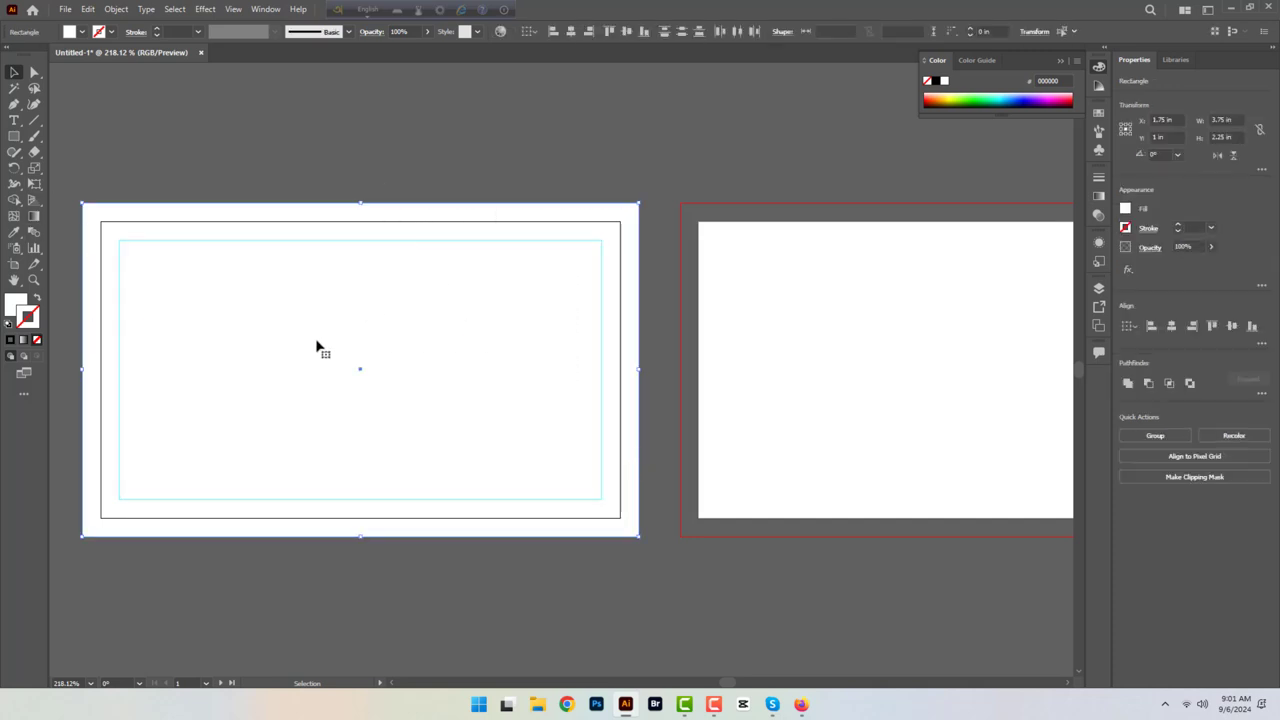
{"action": "left_click_drag", "start_coordinate": [346, 383], "coordinate": [940, 385]}
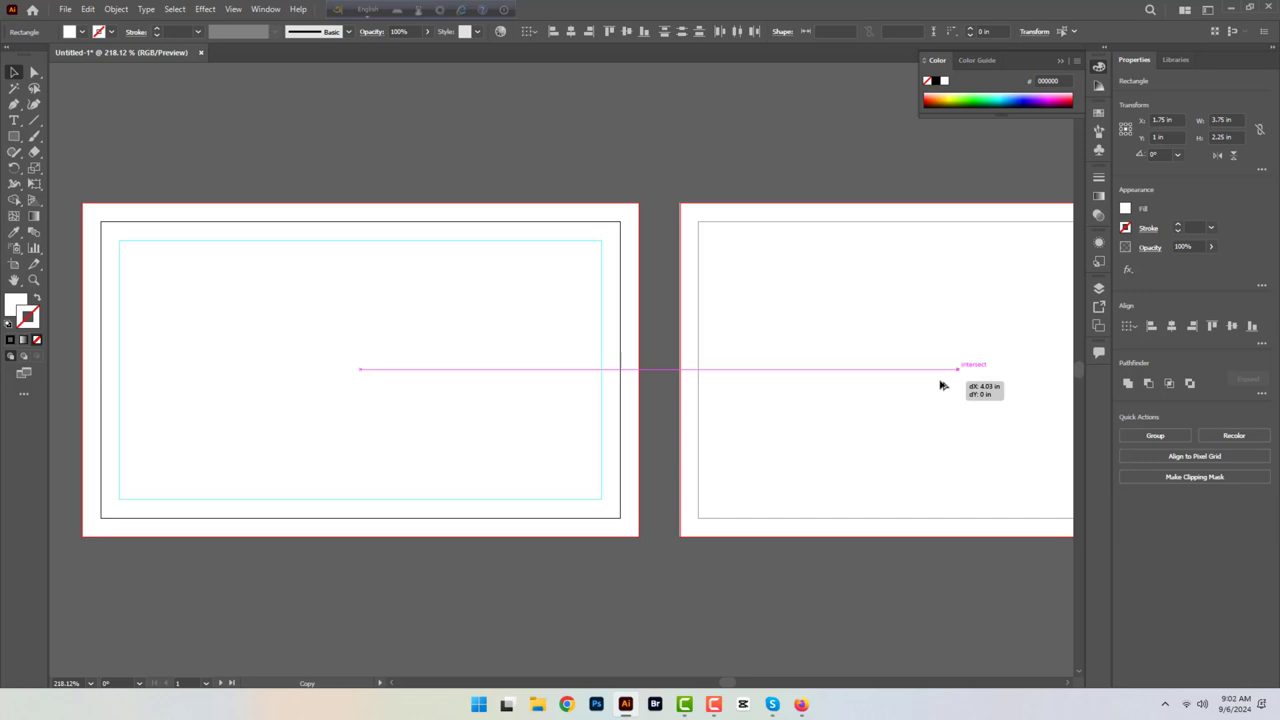
{"action": "left_click_drag", "start_coordinate": [940, 385], "coordinate": [940, 385]}
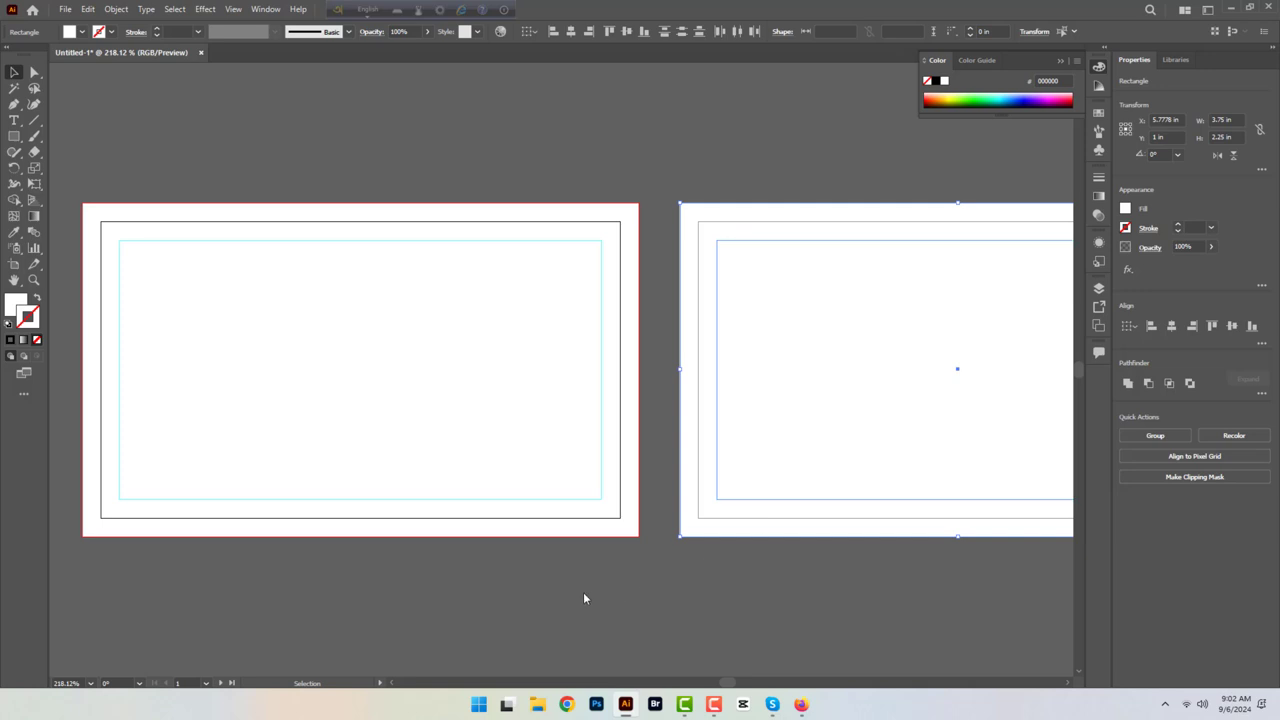
{"action": "scroll", "coordinate": [680, 515], "scroll_direction": "down", "scroll_amount": 2}
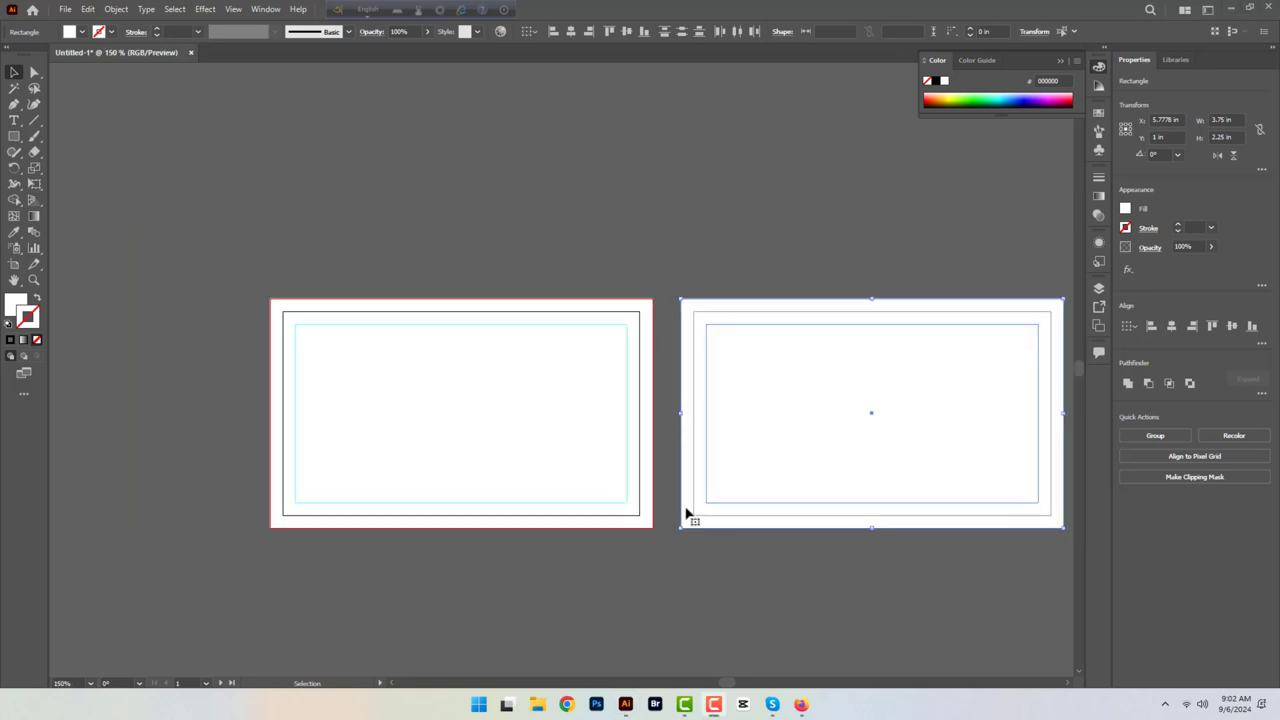
{"action": "mouse_move", "coordinate": [794, 486]}
{"action": "left_mouse_down"}
{"action": "mouse_move", "coordinate": [689, 402]}
{"action": "mouse_move", "coordinate": [657, 409]}
{"action": "left_mouse_up"}
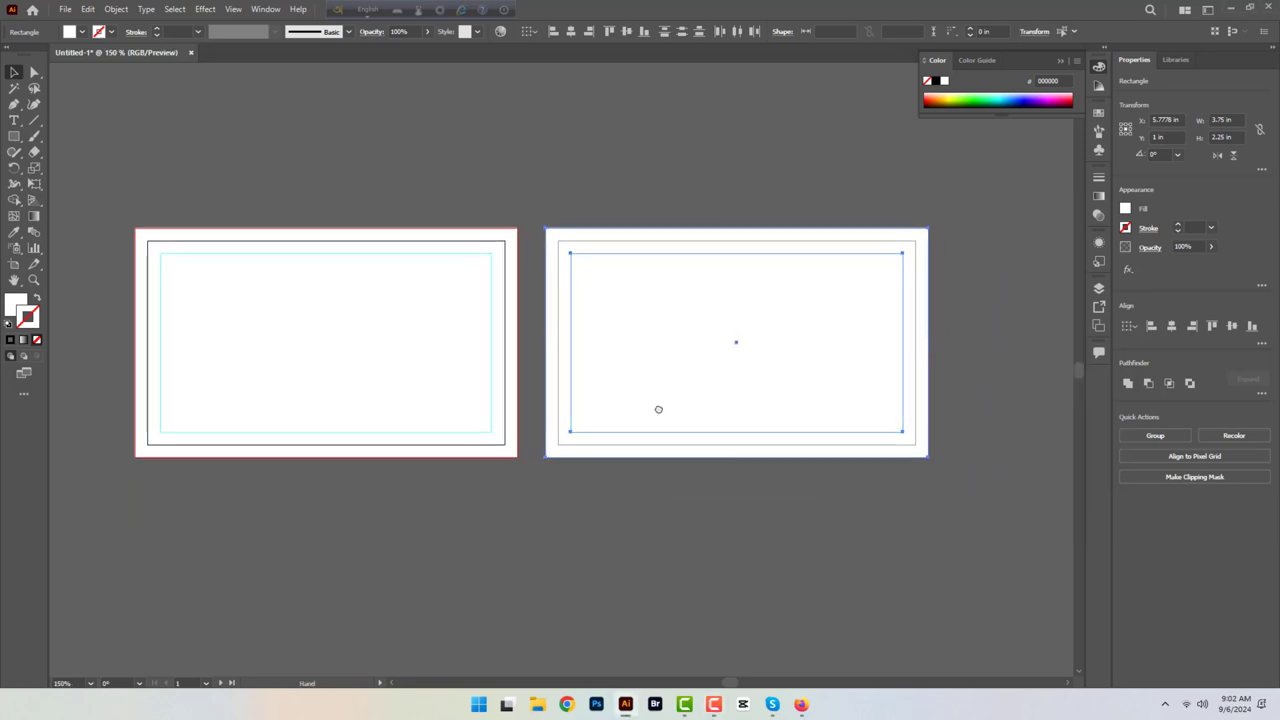
{"action": "left_click", "coordinate": [687, 514]}
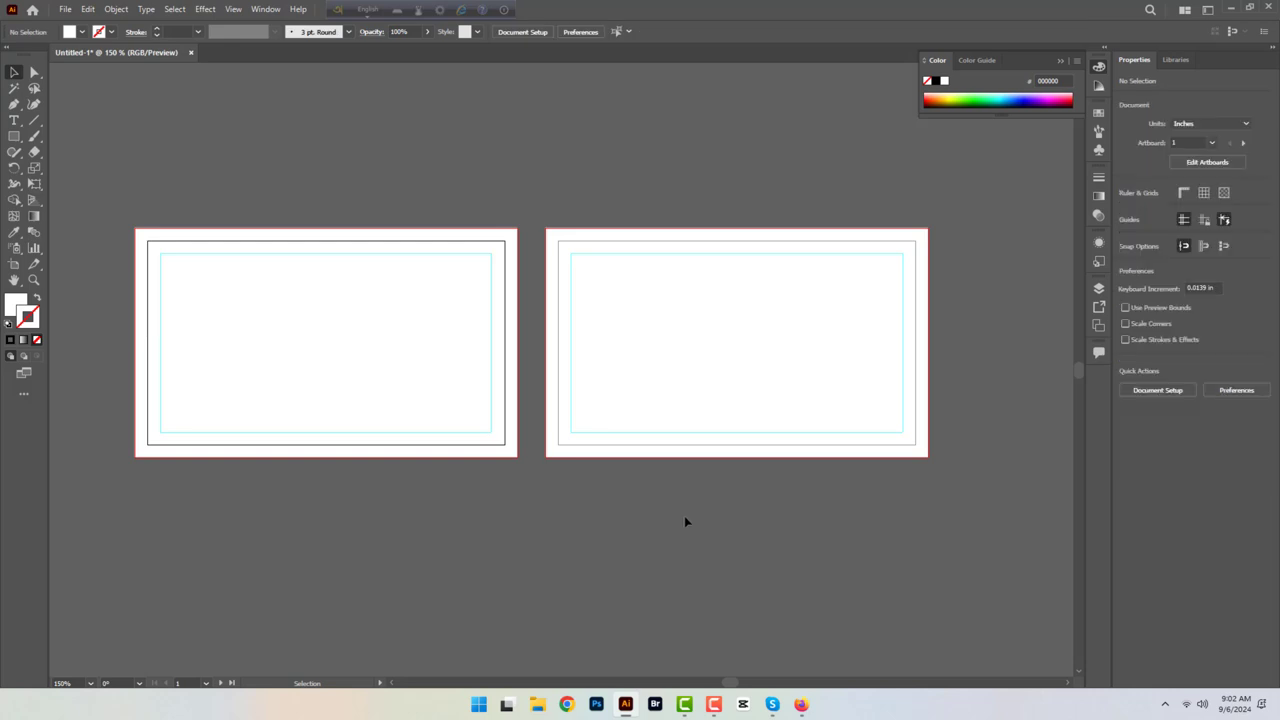
{"action": "left_click", "coordinate": [404, 373]}
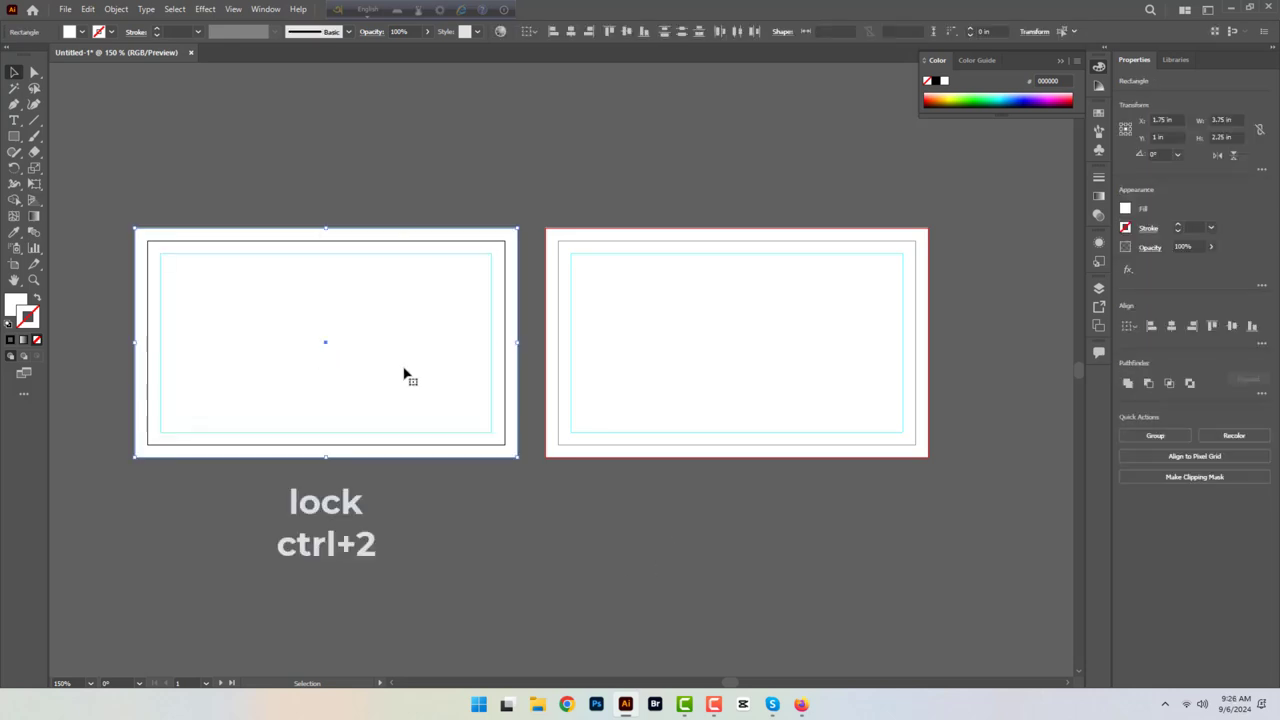
{"action": "left_click_drag", "start_coordinate": [641, 242], "coordinate": [791, 373]}
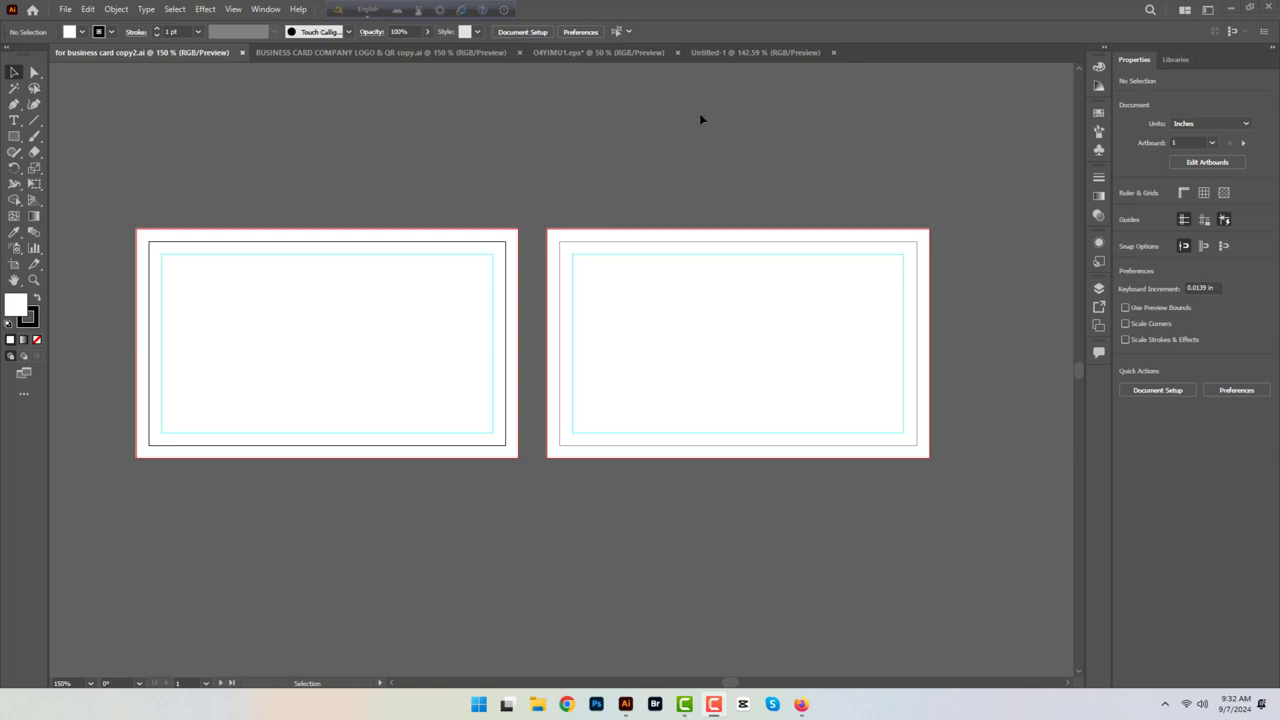
Select the house, phone, envelope and globe icons in O4YIMU1.eps and drag them into the card file.
{"action": "left_click", "coordinate": [644, 53]}
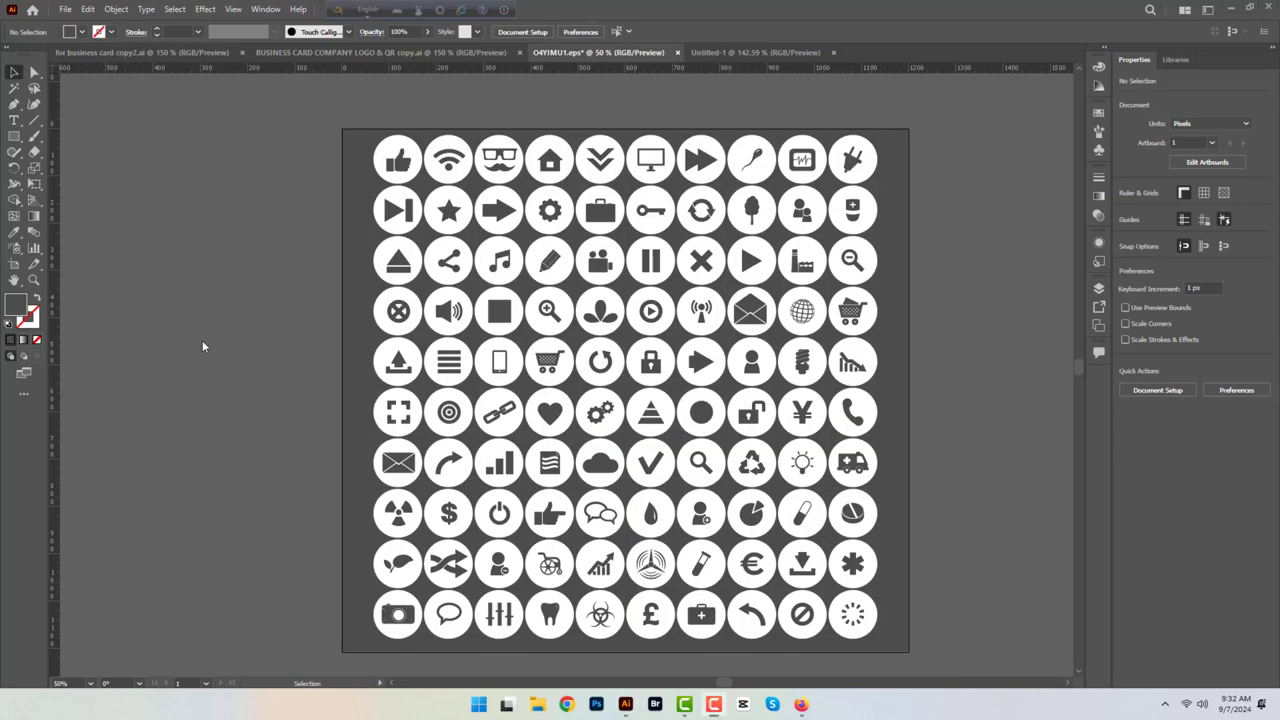
{"action": "left_click", "coordinate": [550, 162], "text": "shift"}
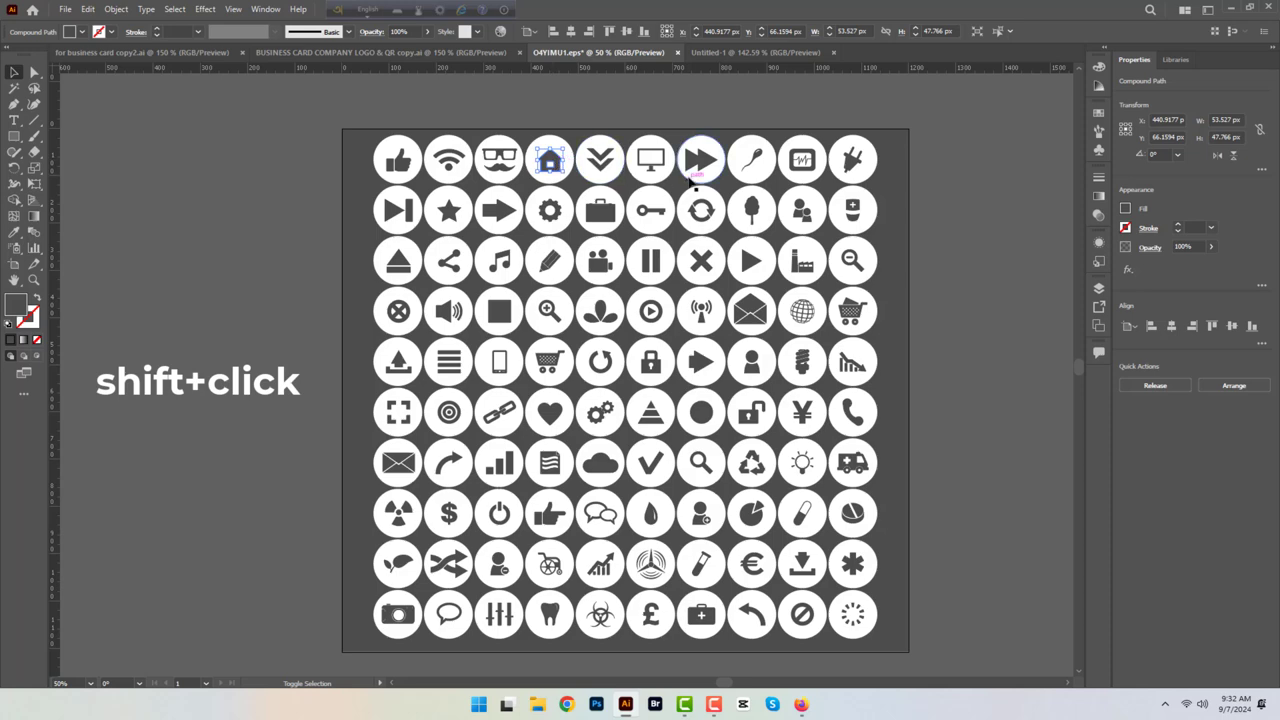
{"action": "left_click", "coordinate": [846, 405], "text": "shift"}
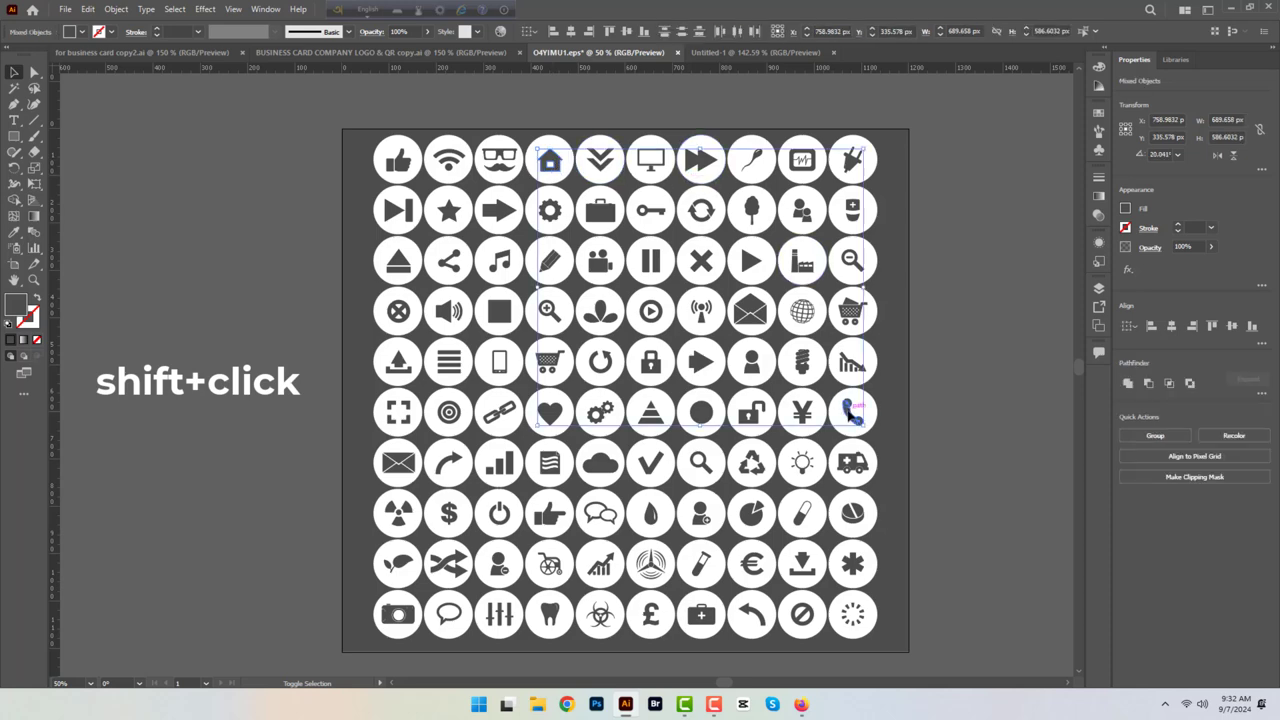
{"action": "left_click", "coordinate": [400, 462], "text": "shift"}
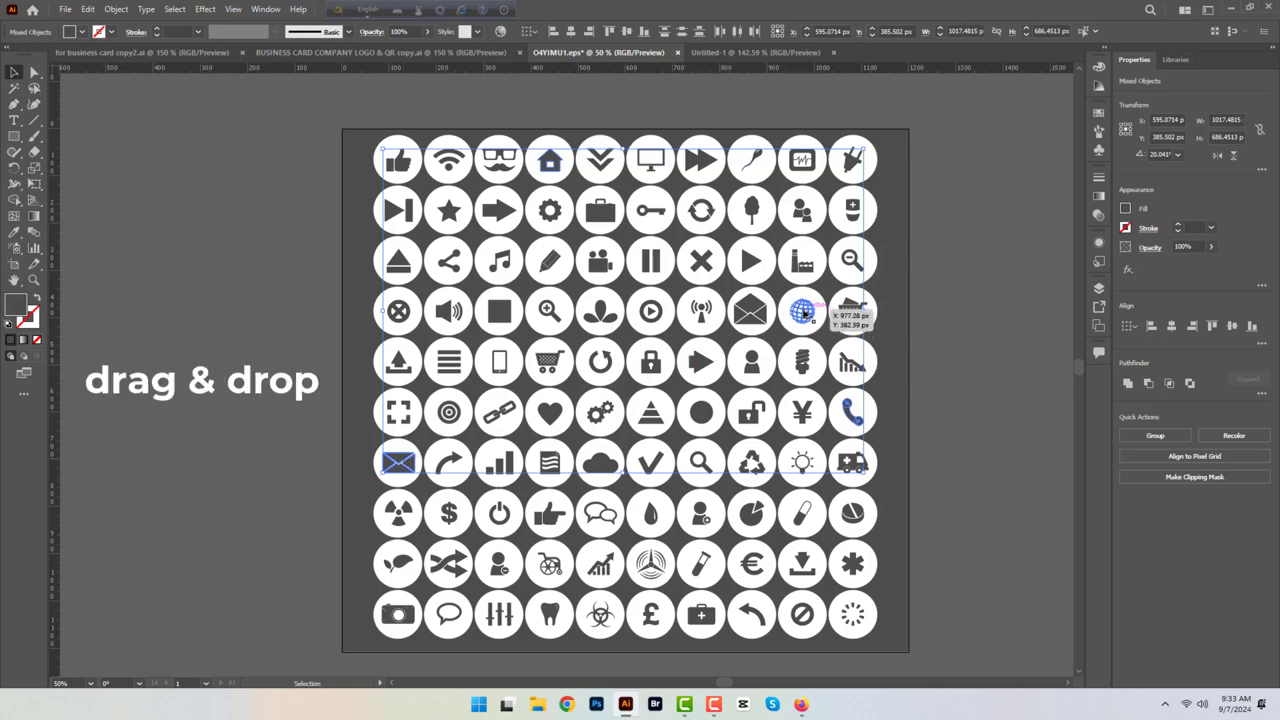
{"action": "left_click_drag", "start_coordinate": [808, 316], "coordinate": [533, 204]}
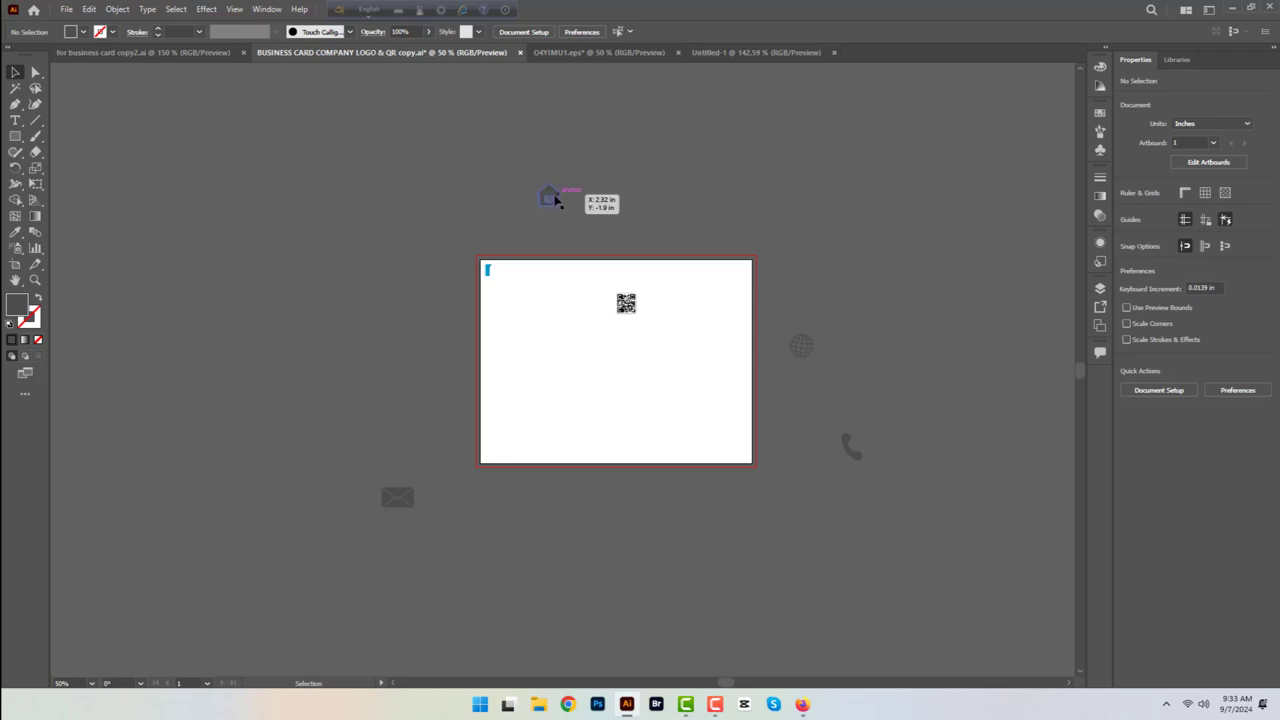
Arrange the icons in a column: phone, house, envelope, then globe.
{"action": "left_click_drag", "start_coordinate": [552, 199], "coordinate": [590, 397]}
{"action": "left_click_drag", "start_coordinate": [389, 505], "coordinate": [605, 420]}
{"action": "left_click_drag", "start_coordinate": [801, 346], "coordinate": [634, 380]}
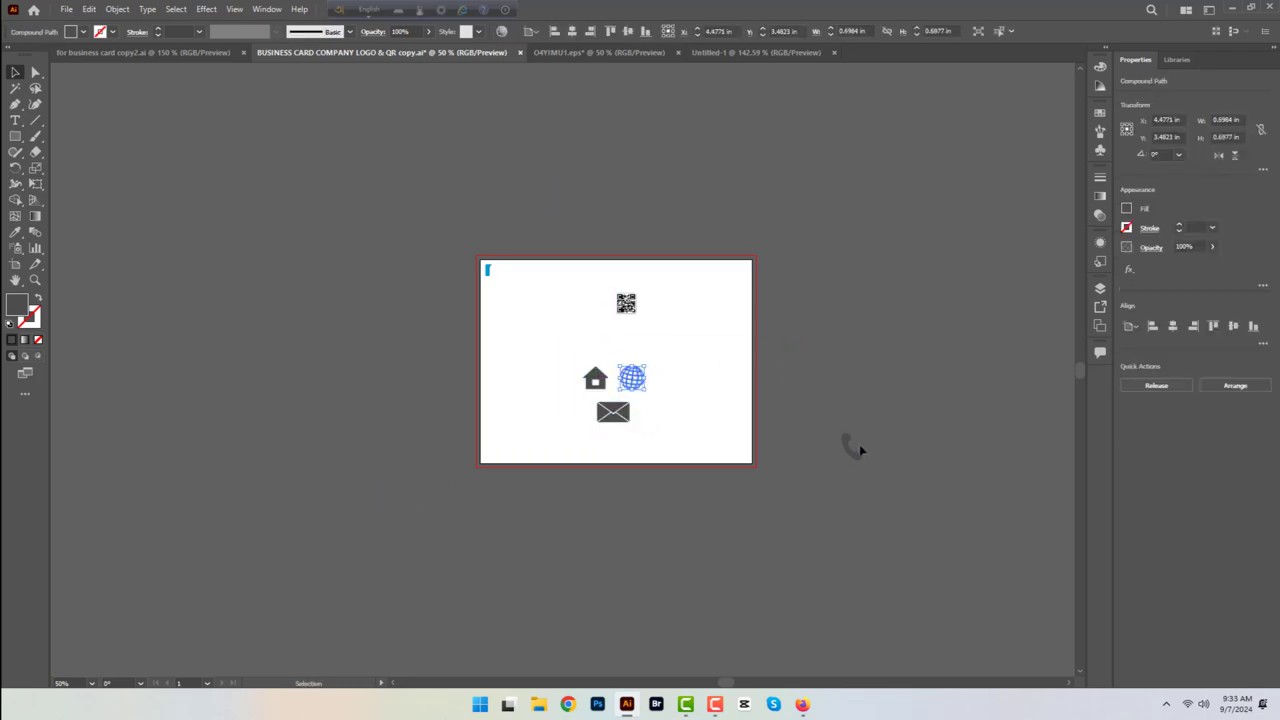
{"action": "mouse_move", "coordinate": [851, 447]}
{"action": "left_mouse_down"}
{"action": "mouse_move", "coordinate": [662, 421]}
{"action": "mouse_move", "coordinate": [570, 391]}
{"action": "mouse_move", "coordinate": [565, 462]}
{"action": "left_mouse_up"}
{"action": "scroll", "coordinate": [600, 443], "scroll_direction": "up", "scroll_amount": 3}
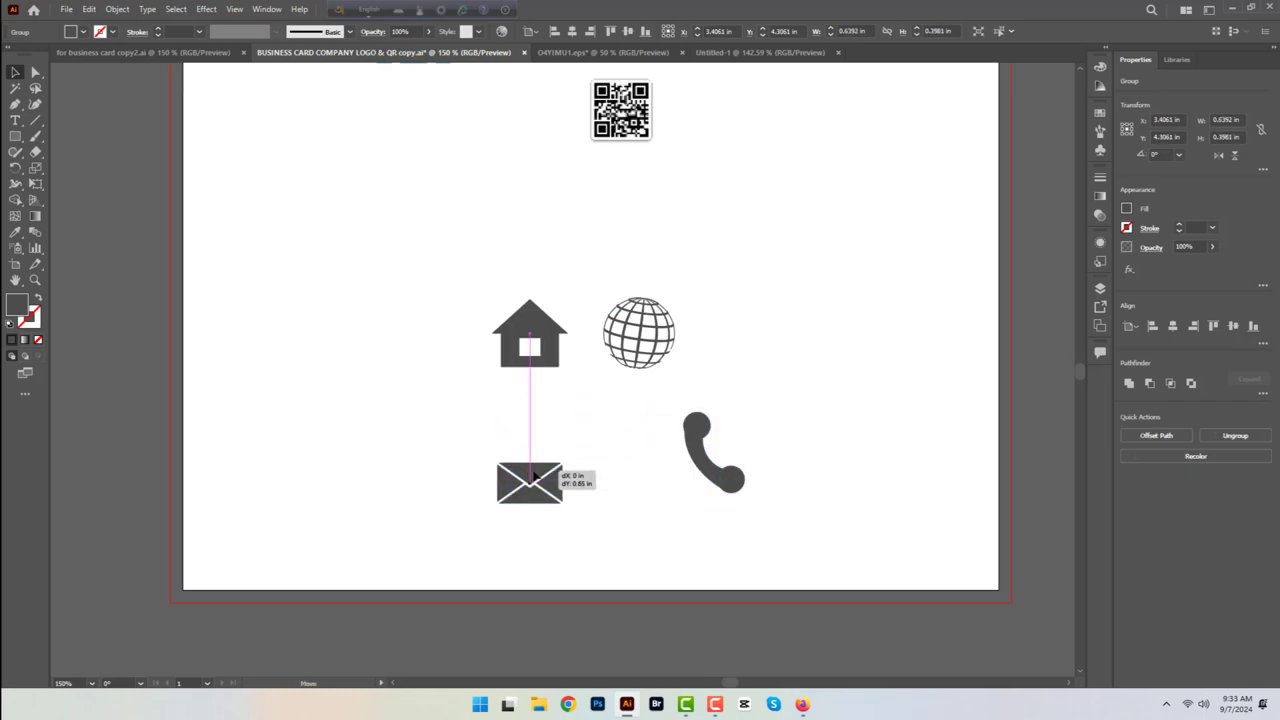
{"action": "left_click_drag", "start_coordinate": [529, 300], "coordinate": [523, 372]}
{"action": "mouse_move", "coordinate": [701, 428]}
{"action": "left_mouse_down"}
{"action": "mouse_move", "coordinate": [505, 280]}
{"action": "mouse_move", "coordinate": [512, 298]}
{"action": "left_mouse_up"}
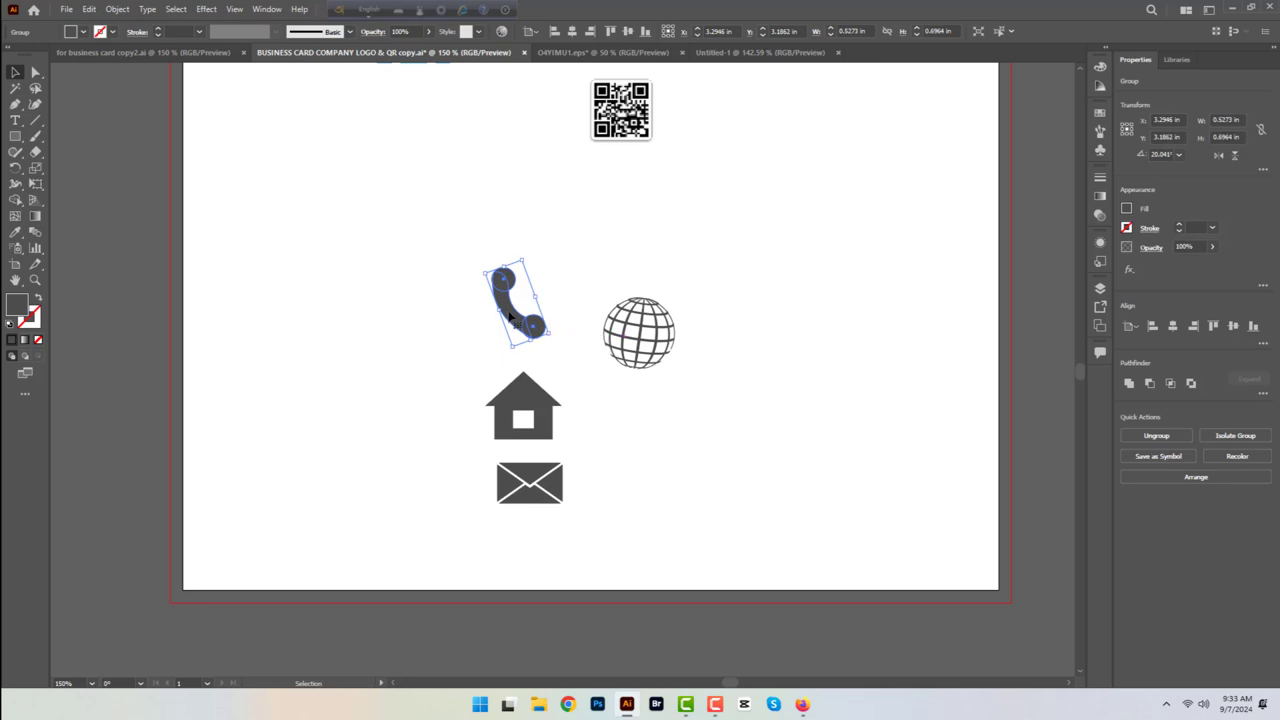
{"action": "left_click_drag", "start_coordinate": [639, 333], "coordinate": [510, 562]}
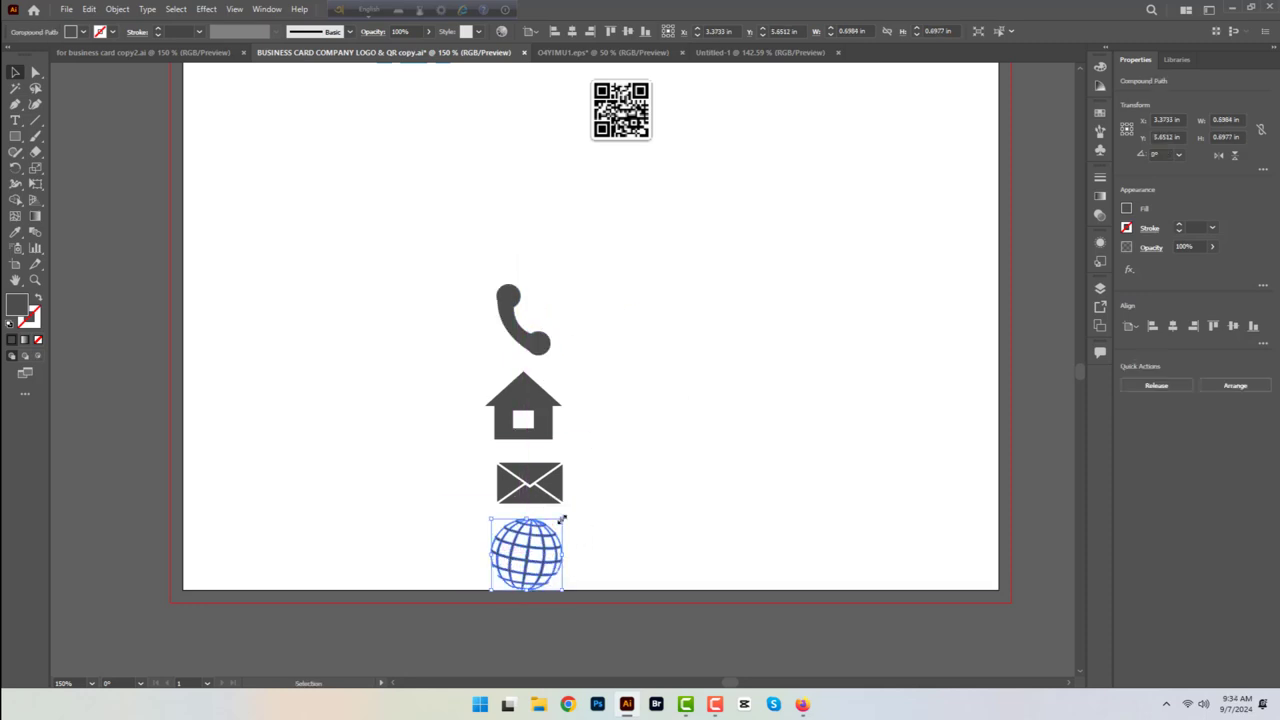
{"action": "left_click", "coordinate": [523, 320]}
{"action": "left_click_drag", "start_coordinate": [553, 357], "coordinate": [566, 340]}
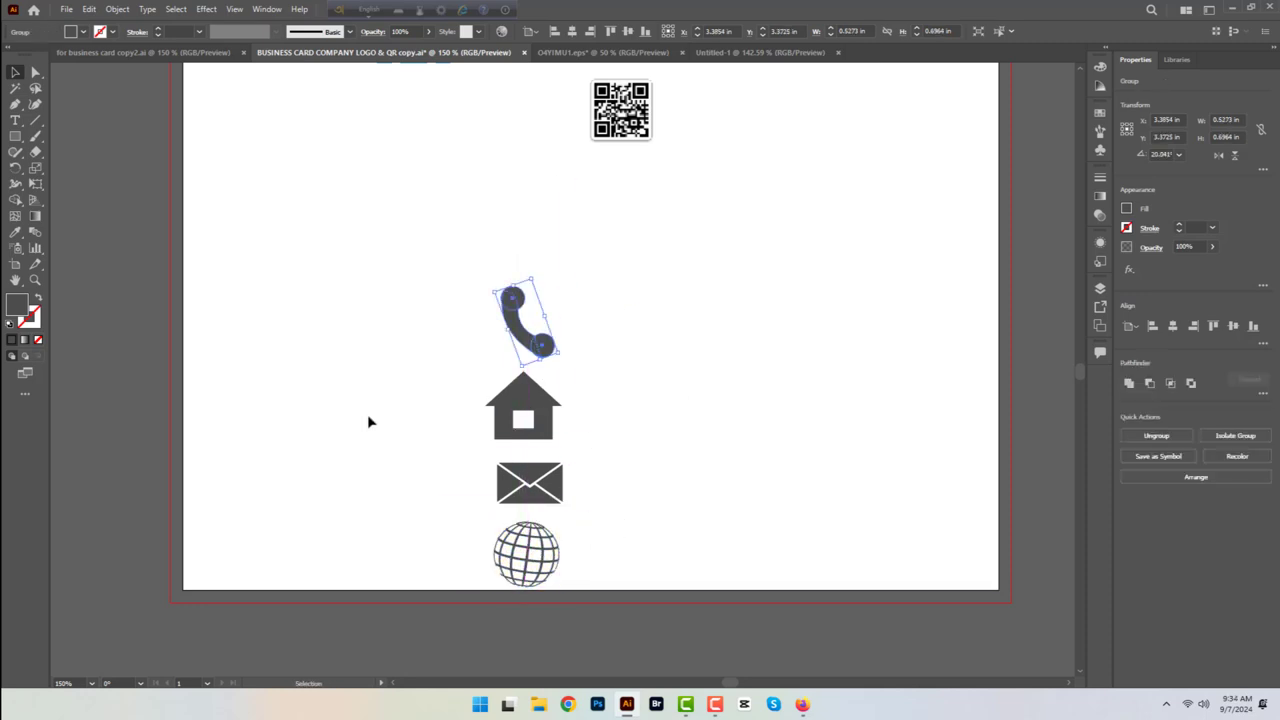
Add a vertical ruler guide, rotate the phone upright, and horizontally centre-align all four icons.
{"action": "key", "text": "ctrl+r"}
{"action": "left_click_drag", "start_coordinate": [53, 447], "coordinate": [486, 515]}
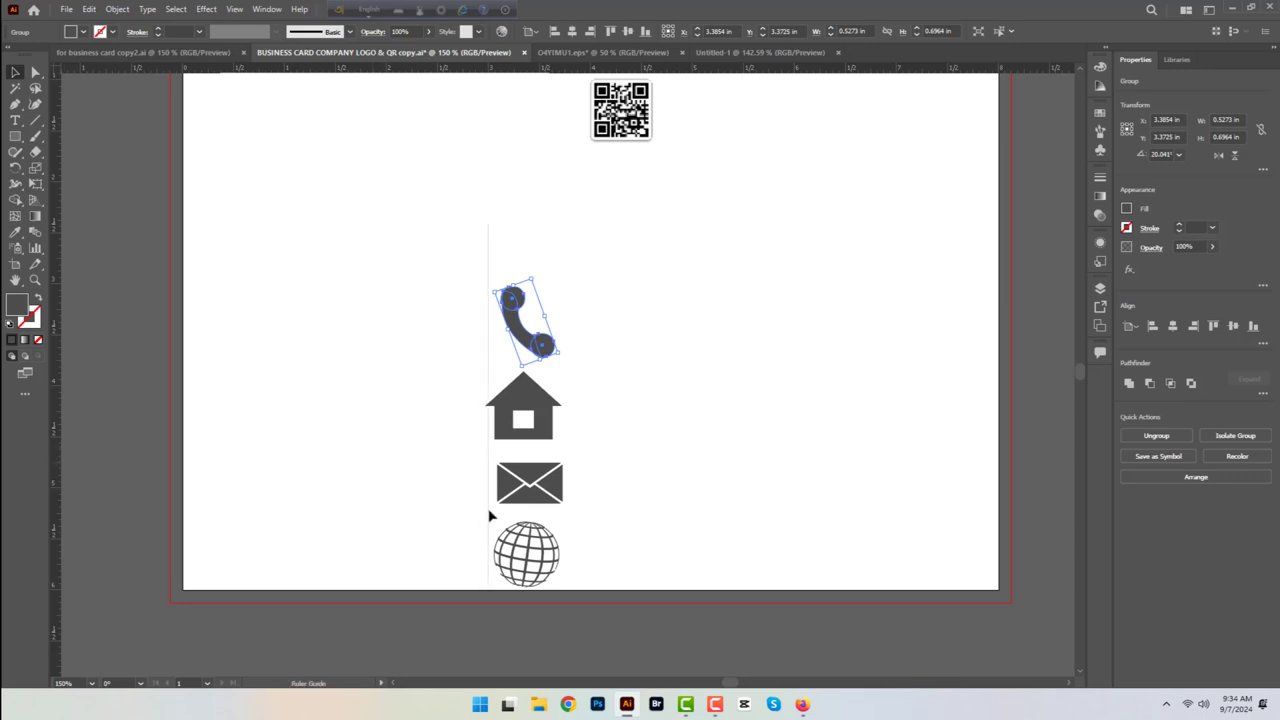
{"action": "left_click_drag", "start_coordinate": [558, 353], "coordinate": [572, 345]}
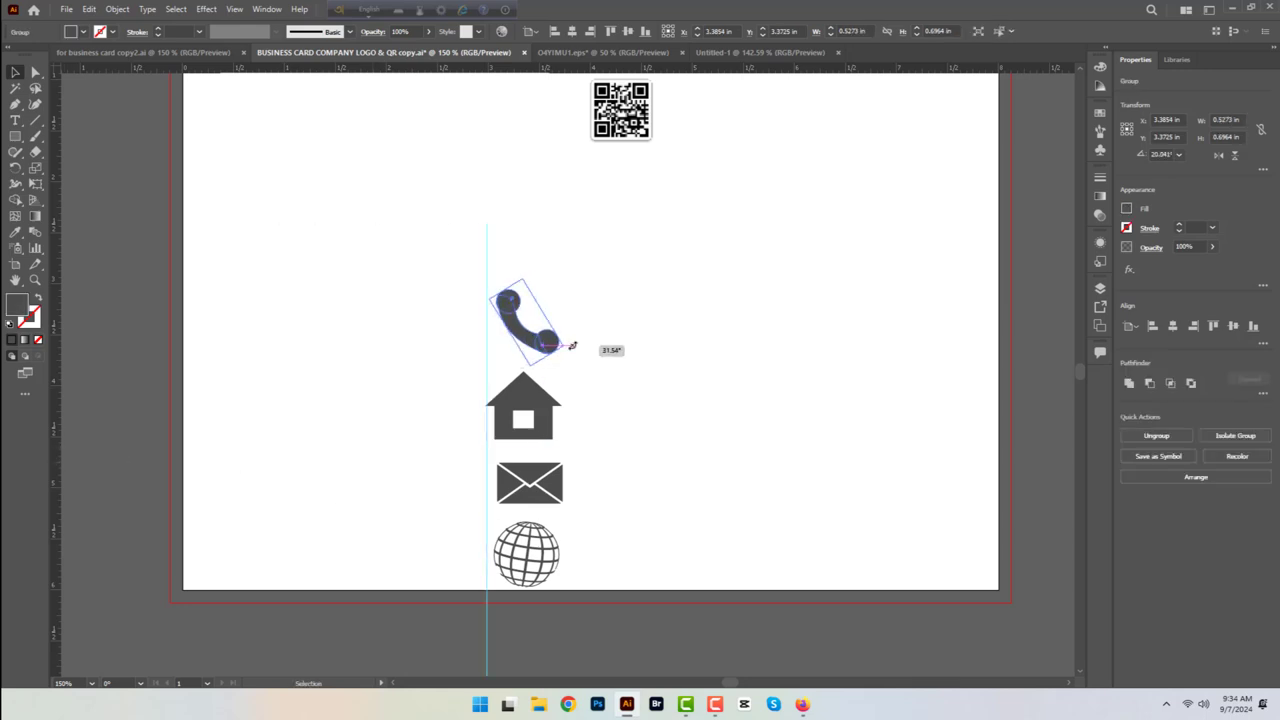
{"action": "left_click_drag", "start_coordinate": [446, 280], "coordinate": [589, 571]}
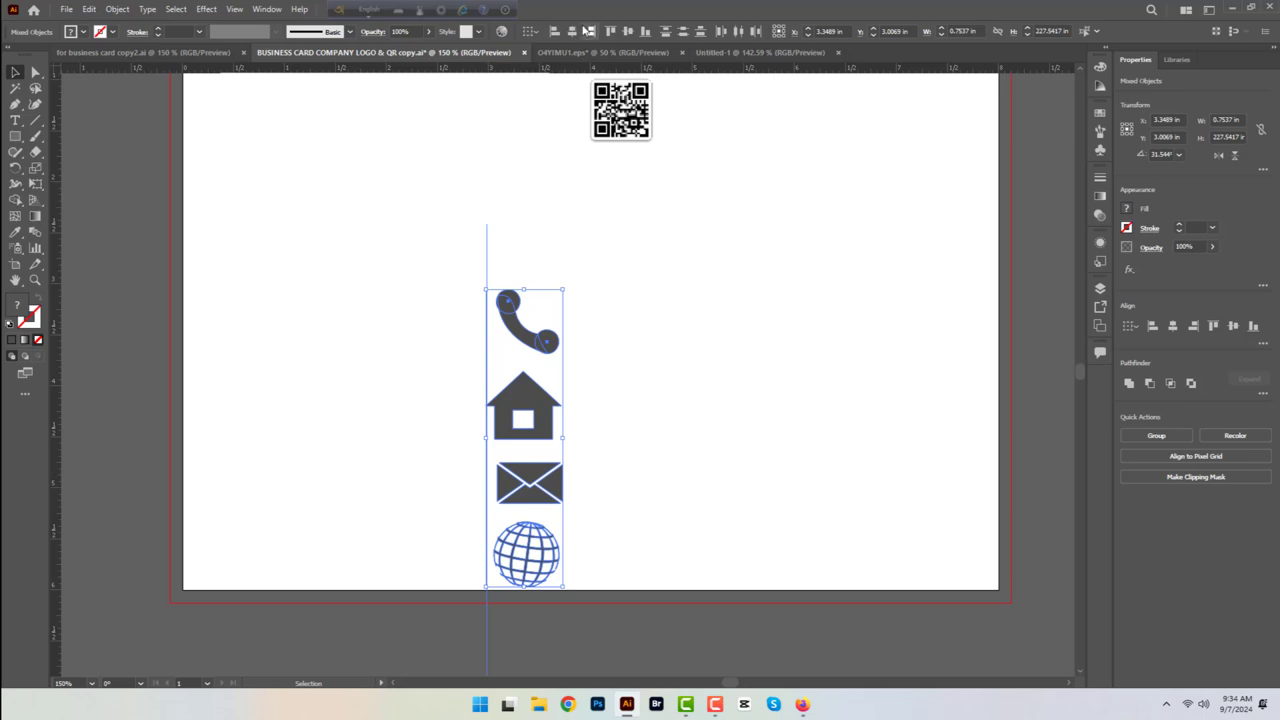
{"action": "left_click", "coordinate": [574, 31]}
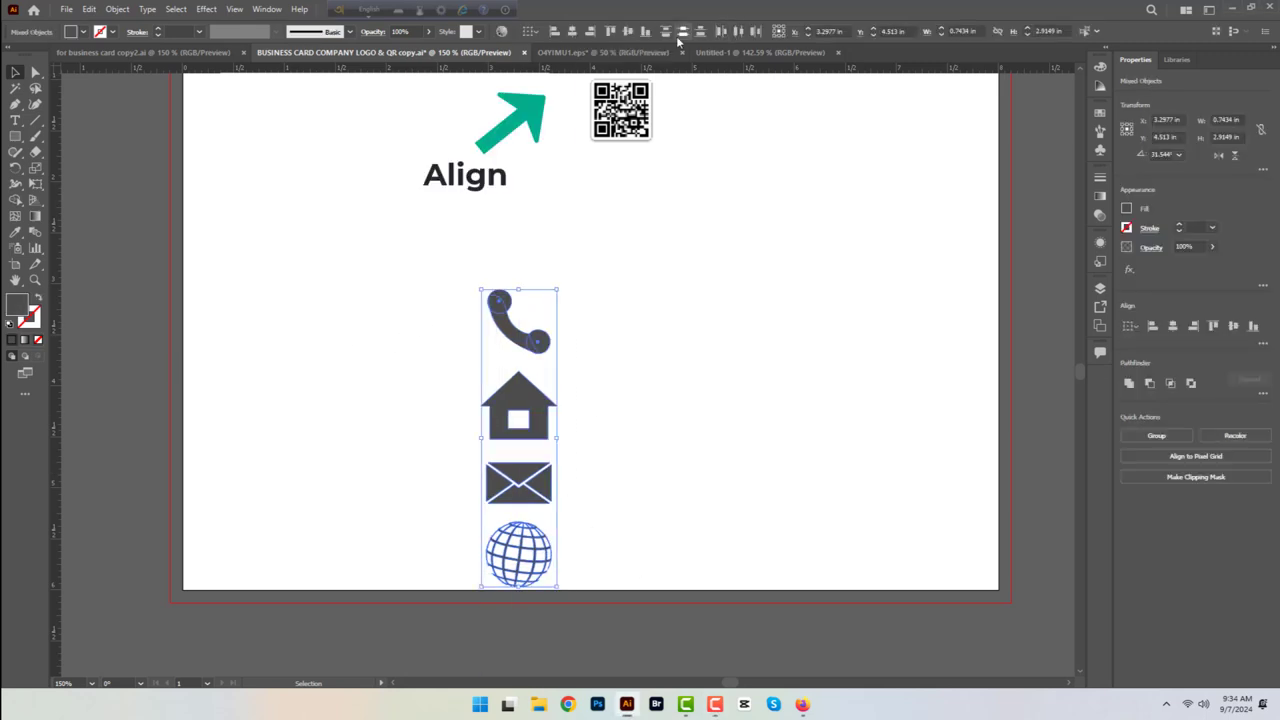
{"action": "left_click", "coordinate": [611, 291]}
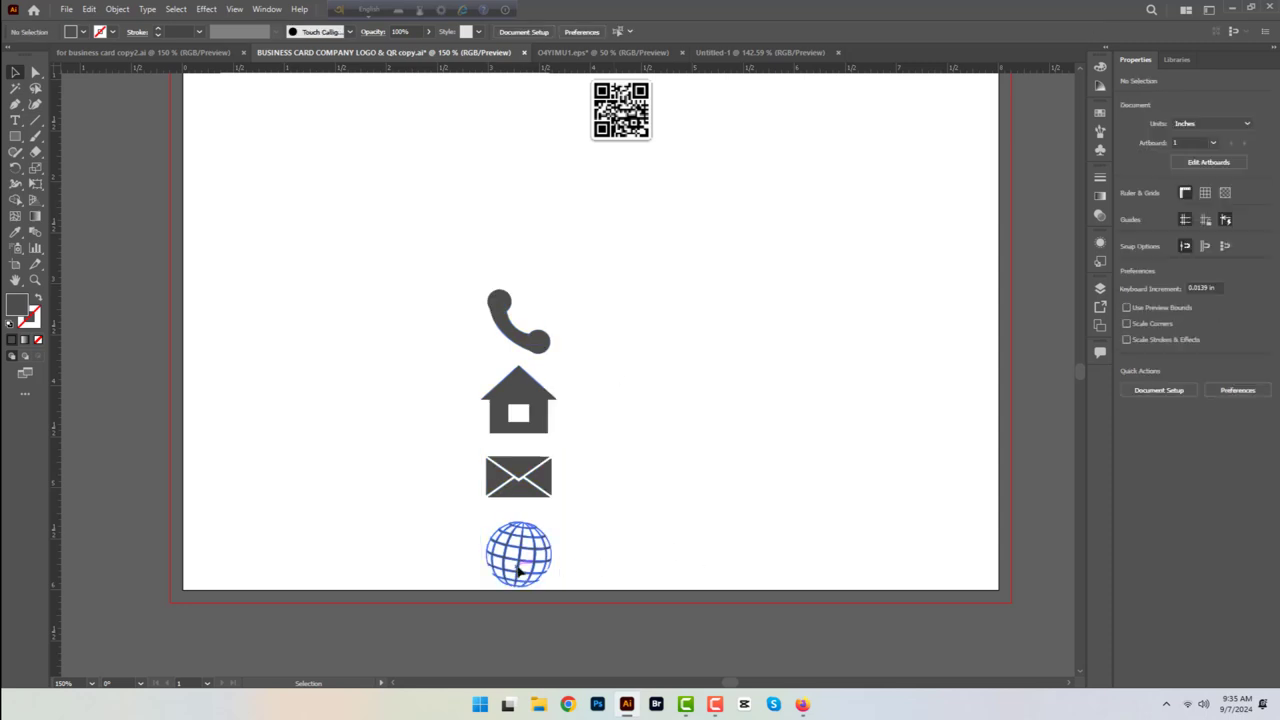
{"action": "left_click_drag", "start_coordinate": [540, 535], "coordinate": [557, 514]}
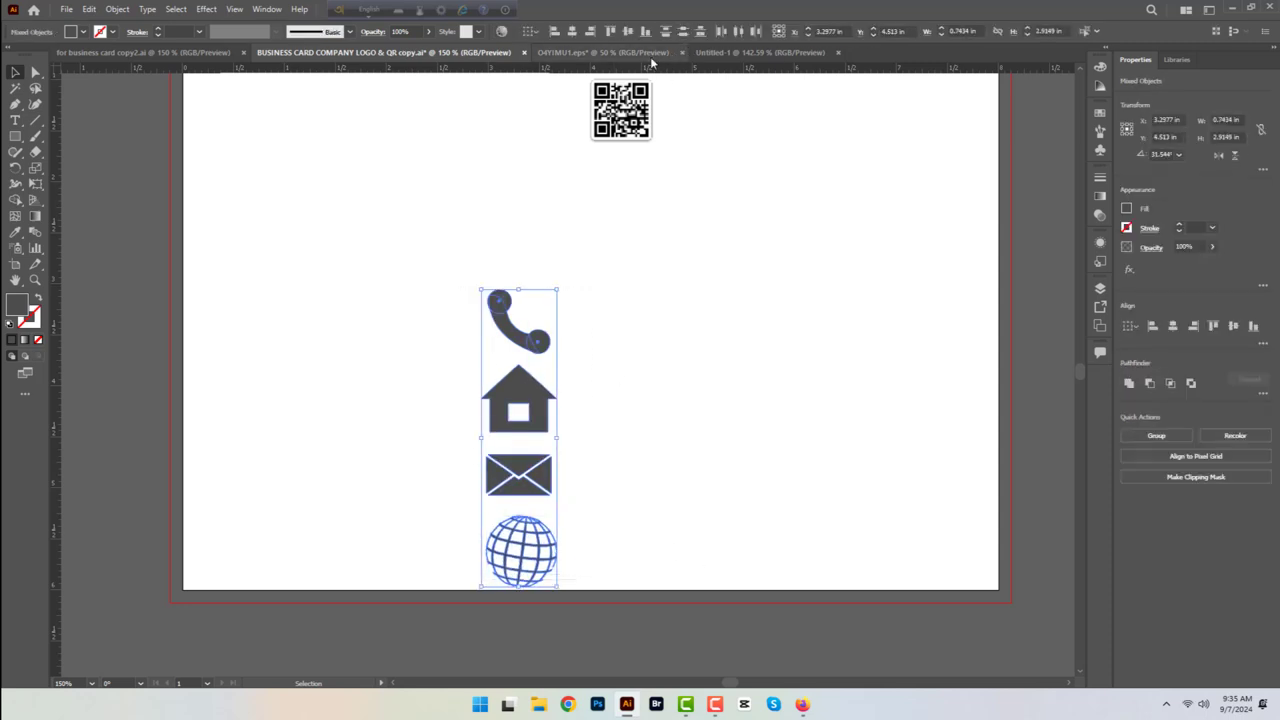
{"action": "left_click", "coordinate": [572, 31]}
Replace the placeholder text beside the phone icon with a phone number.
{"action": "left_click", "coordinate": [681, 361]}
{"action": "left_click", "coordinate": [15, 120]}
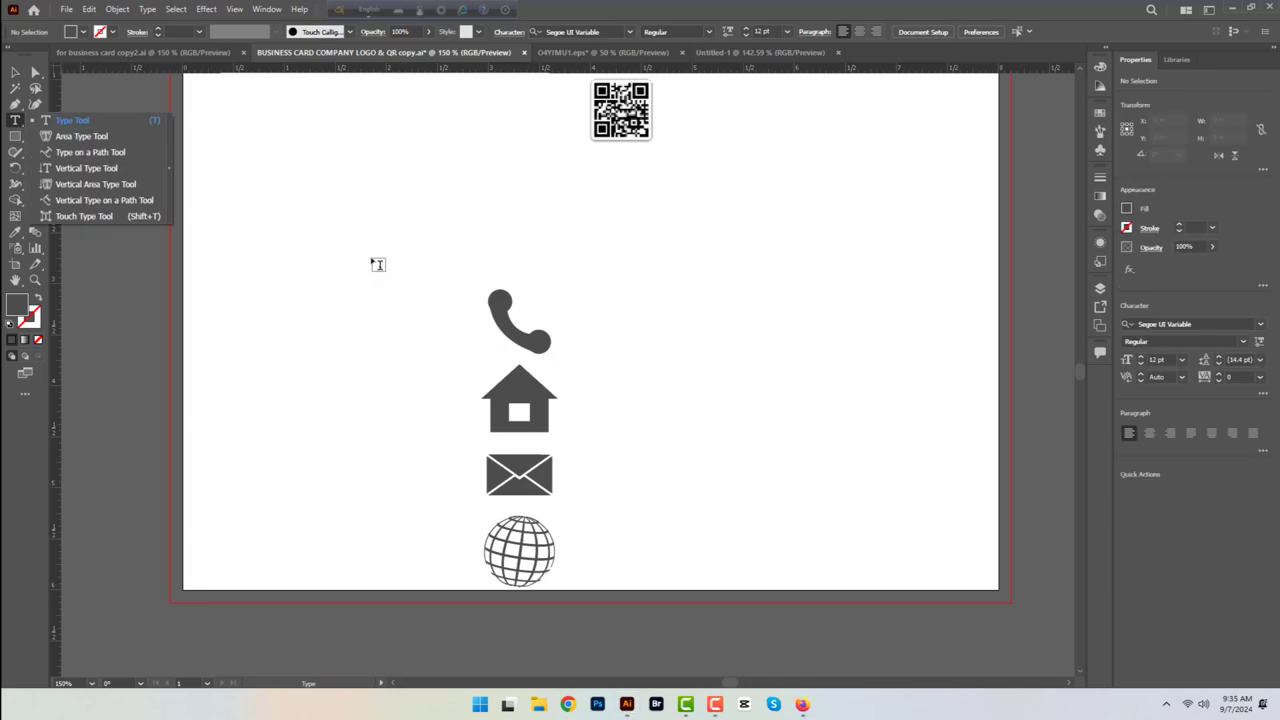
{"action": "left_click", "coordinate": [86, 117]}
{"action": "left_click", "coordinate": [584, 302]}
{"action": "key", "text": "ctrl+minus"}
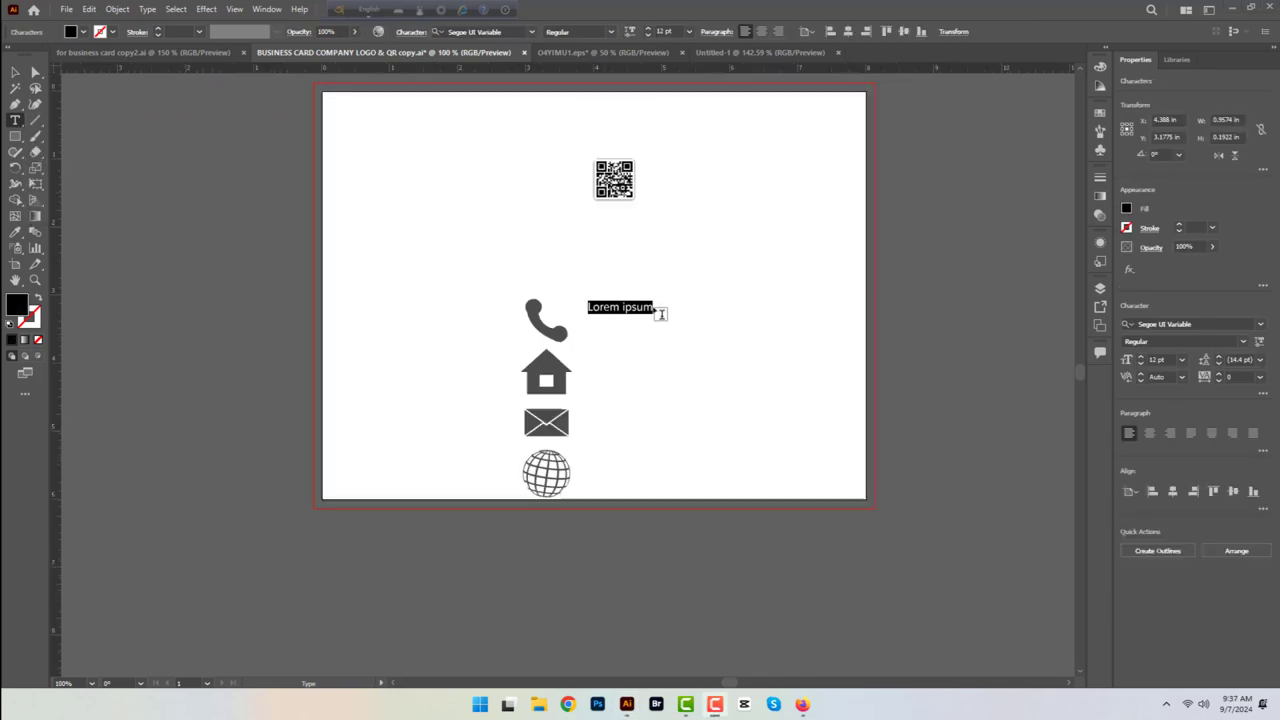
{"action": "left_click", "coordinate": [660, 314]}
{"action": "key", "text": "BackSpace"}
{"action": "key", "text": "BackSpace"}
{"action": "key", "text": "BackSpace"}
{"action": "key", "text": "BackSpace"}
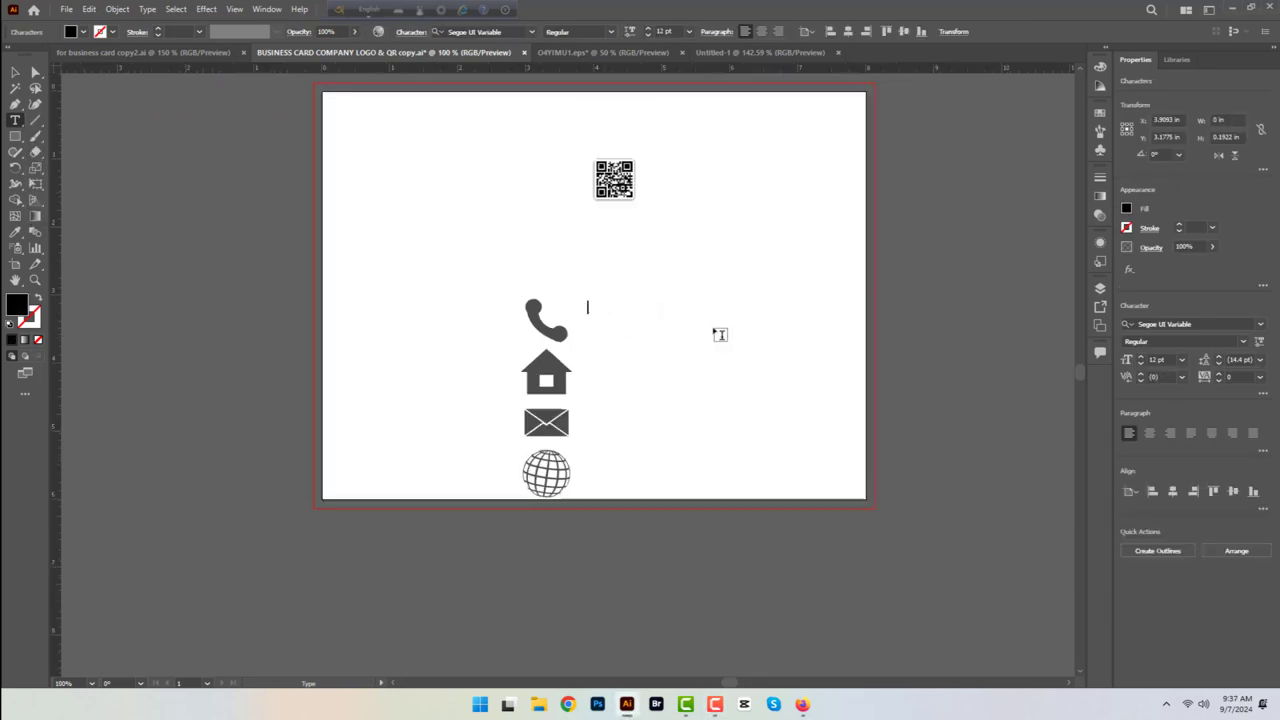
{"action": "type", "text": "01712345678"}
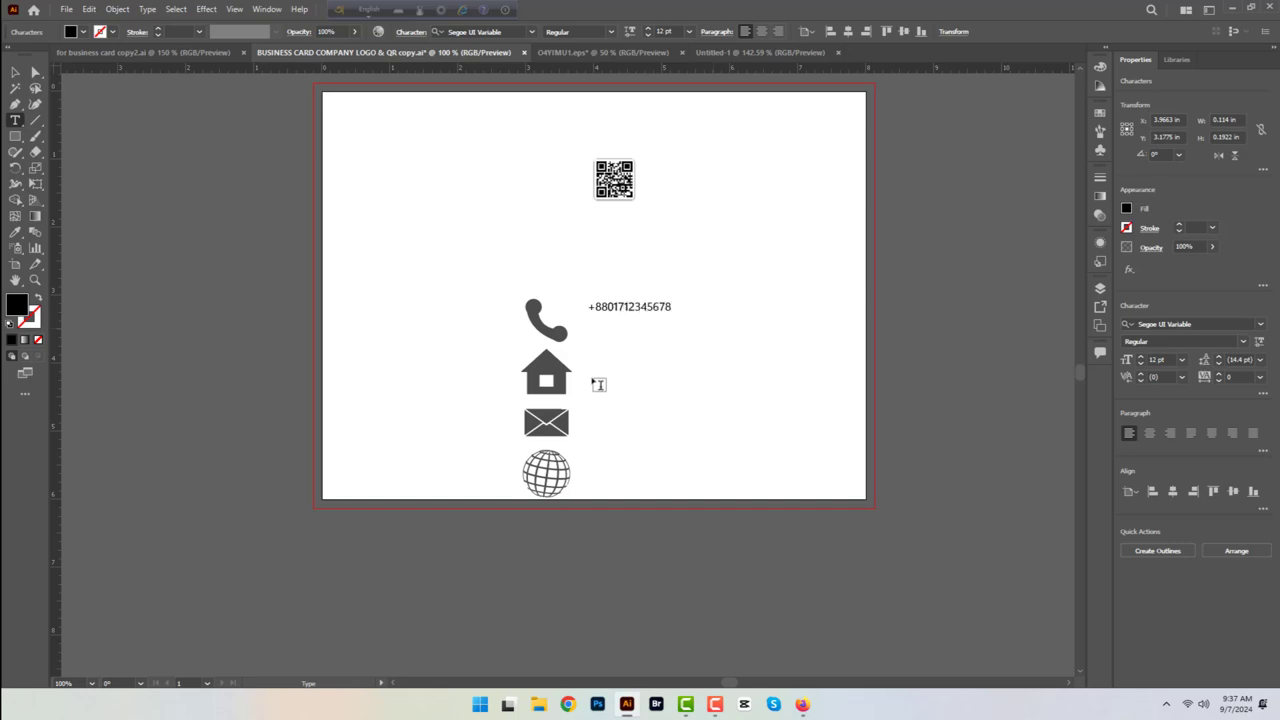
{"action": "left_click", "coordinate": [597, 371]}
{"action": "type", "text": "your location here"}
{"action": "left_click", "coordinate": [591, 420]}
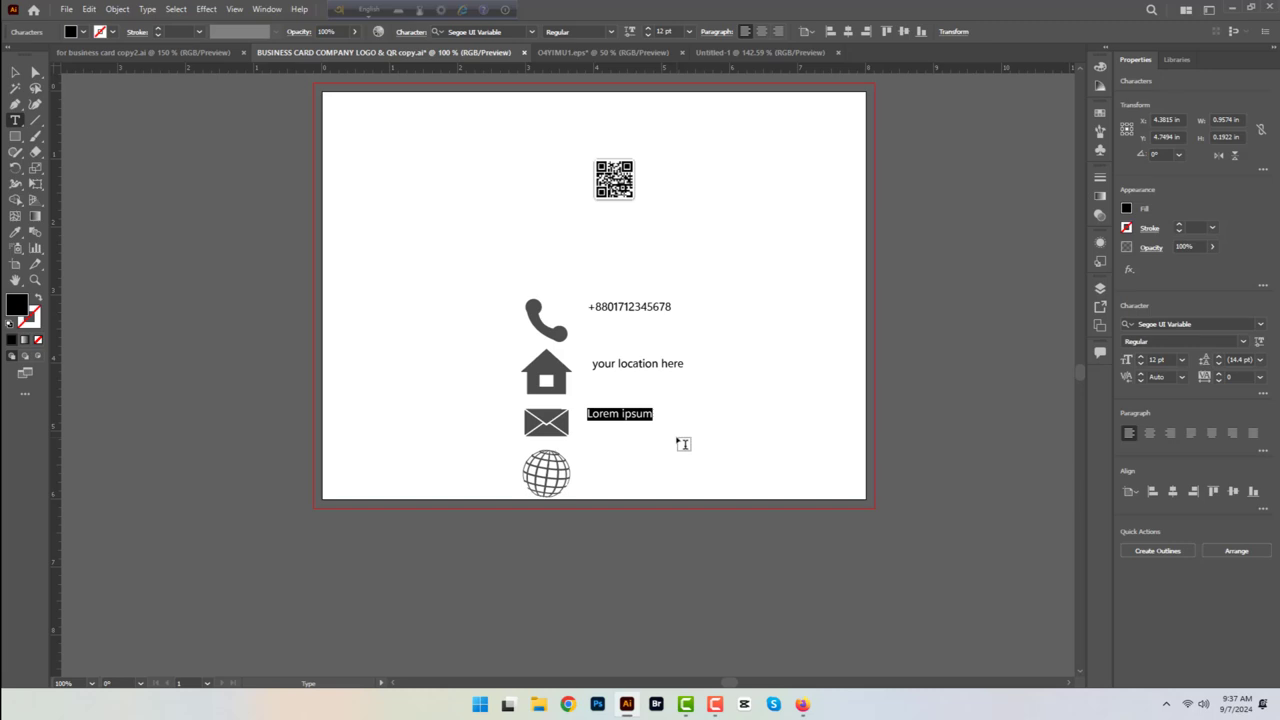
{"action": "type", "text": "yourmail@gmail.com"}
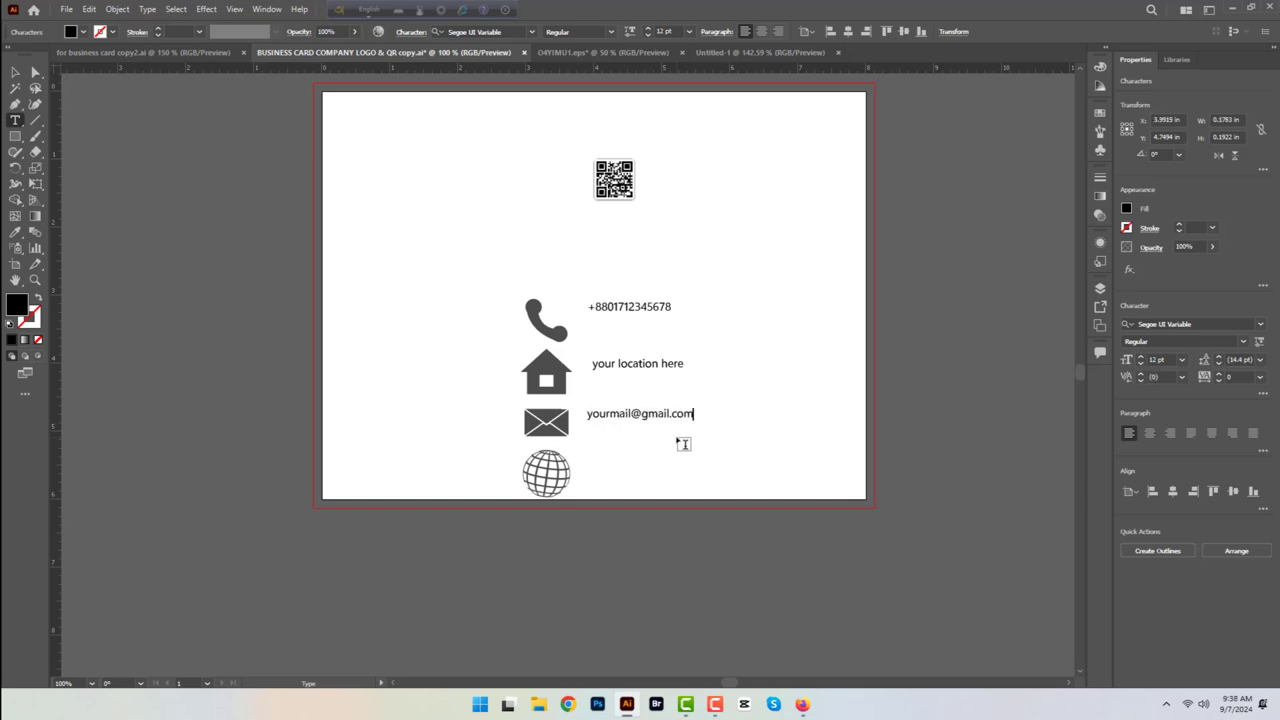
{"action": "left_click", "coordinate": [592, 467]}
{"action": "type", "text": "www.yourwebsite"}
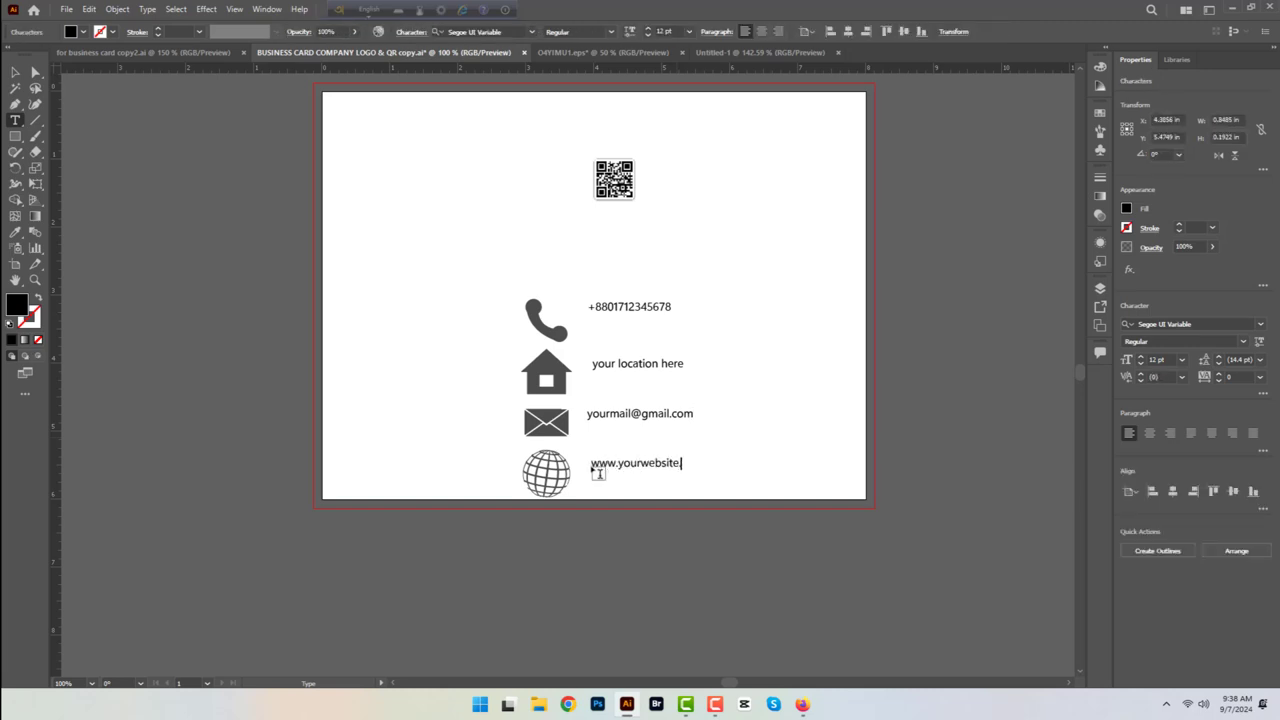
{"action": "type", "text": ".com"}
{"action": "key", "text": "Escape"}
Left-align and evenly distribute the four contact text lines.
{"action": "left_click_drag", "start_coordinate": [590, 307], "coordinate": [590, 319]}
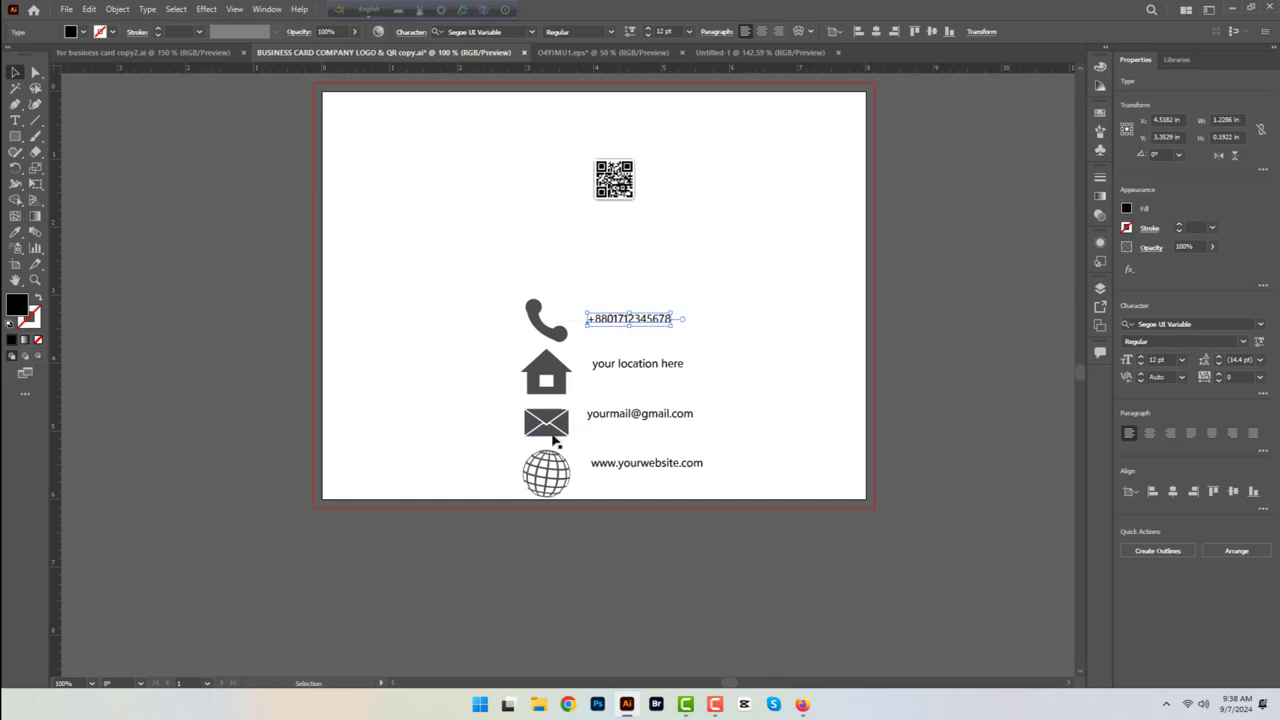
{"action": "left_click_drag", "start_coordinate": [715, 488], "coordinate": [582, 306]}
{"action": "left_click", "coordinate": [830, 31]}
{"action": "left_click", "coordinate": [958, 31]}
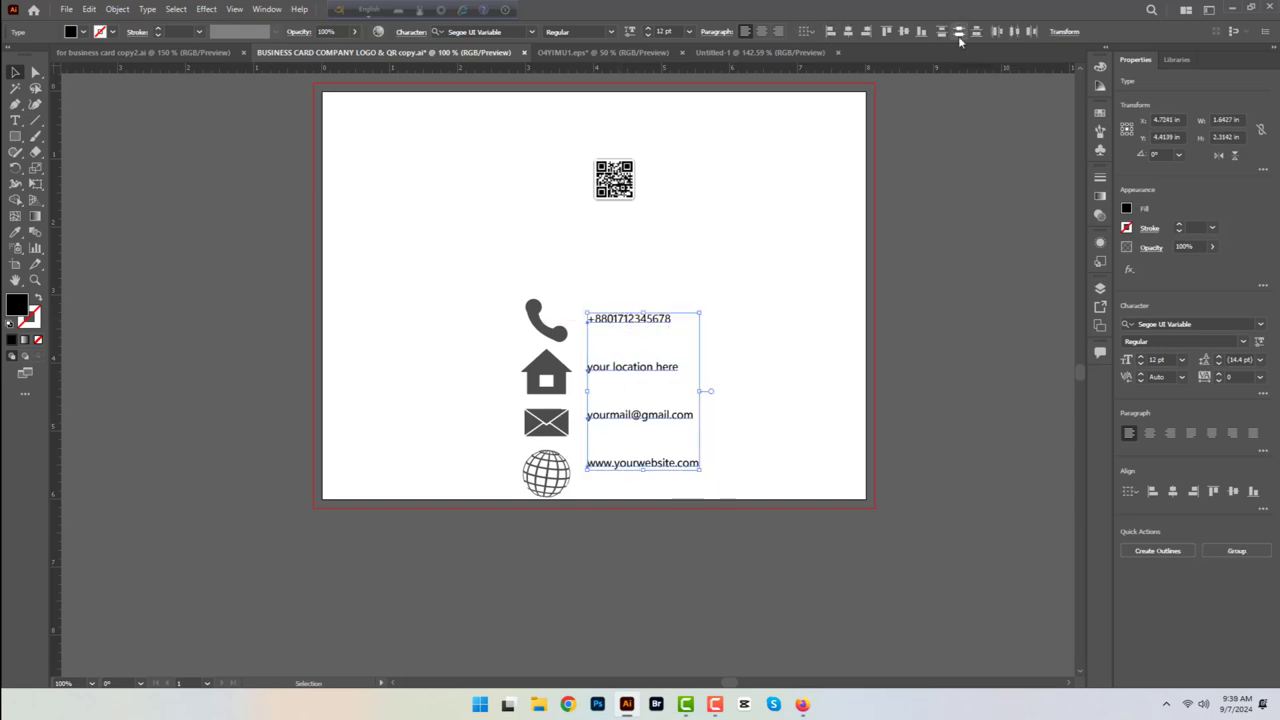
{"action": "scroll", "coordinate": [1139, 361], "scroll_direction": "up", "scroll_amount": 6}
{"action": "scroll", "coordinate": [1139, 361], "scroll_direction": "up", "scroll_amount": 4}
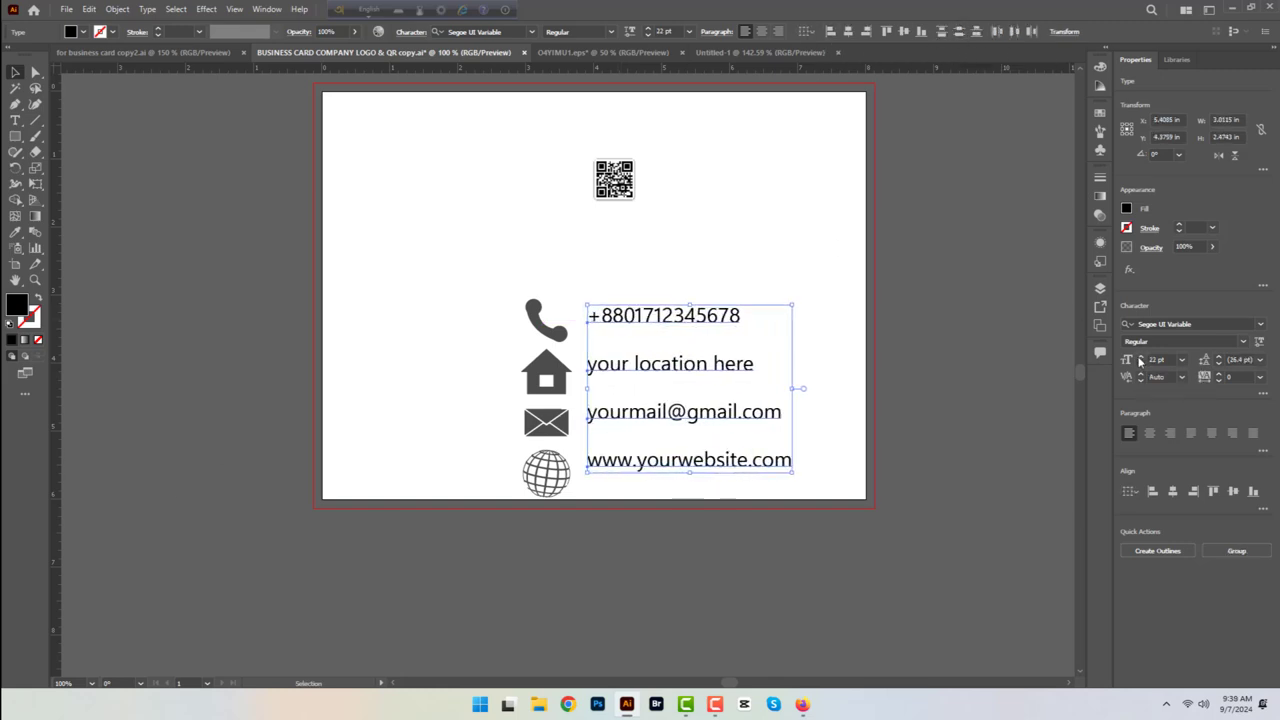
{"action": "scroll", "coordinate": [1139, 361], "scroll_direction": "up", "scroll_amount": 2}
Change the contact text font to Myriad Variable Concept.
{"action": "left_click", "coordinate": [1260, 324]}
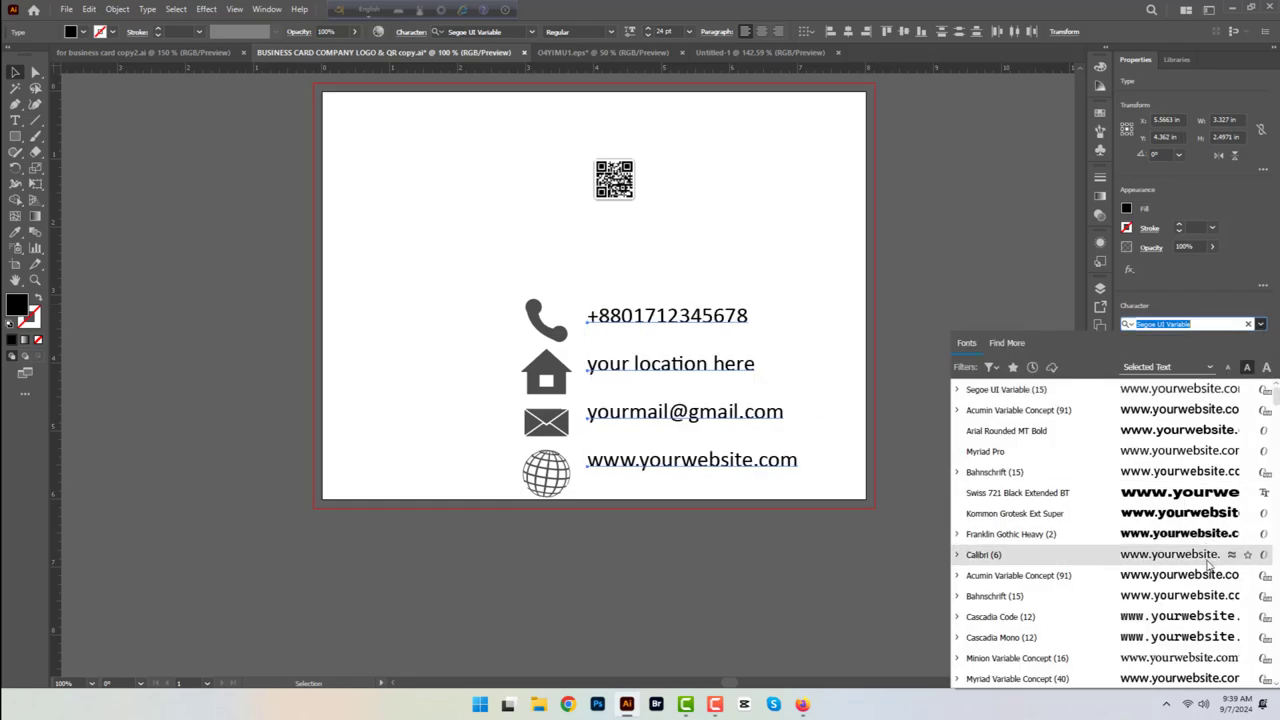
{"action": "left_click", "coordinate": [957, 554]}
{"action": "scroll", "coordinate": [1205, 470], "scroll_direction": "down", "scroll_amount": 3}
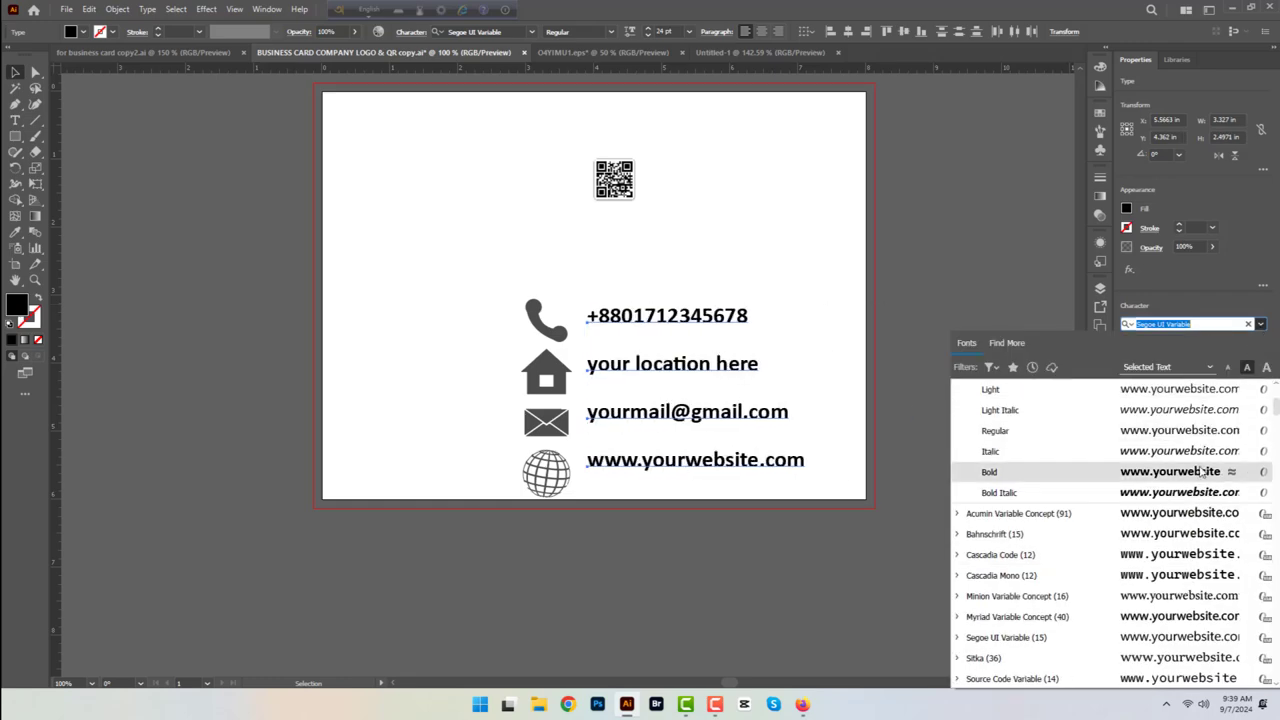
{"action": "scroll", "coordinate": [1201, 470], "scroll_direction": "down", "scroll_amount": 3}
{"action": "left_click", "coordinate": [1170, 490]}
{"action": "left_click_drag", "start_coordinate": [736, 374], "coordinate": [724, 389]}
Group each icon with its text, tighten the row spacing, and group all four rows together.
{"action": "left_click_drag", "start_coordinate": [568, 494], "coordinate": [529, 308]}
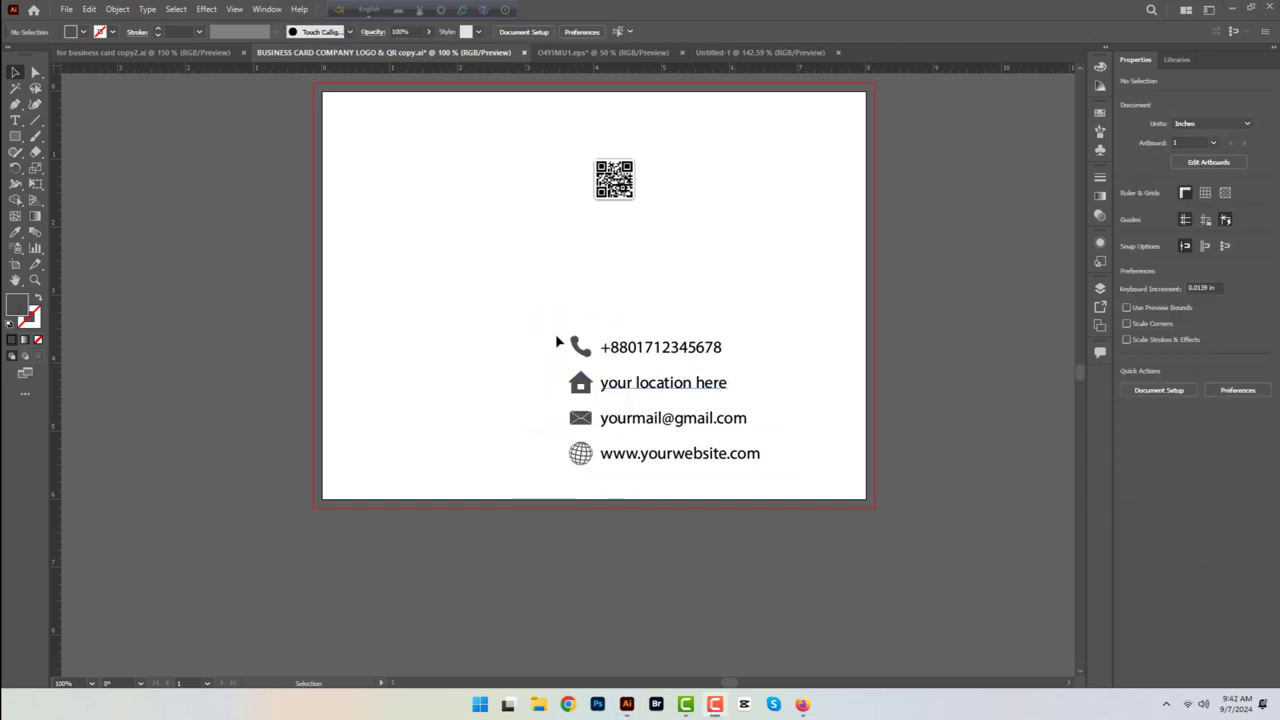
{"action": "key", "text": "ctrl+g"}
{"action": "left_click_drag", "start_coordinate": [560, 368], "coordinate": [780, 403]}
{"action": "left_click_drag", "start_coordinate": [532, 404], "coordinate": [783, 436]}
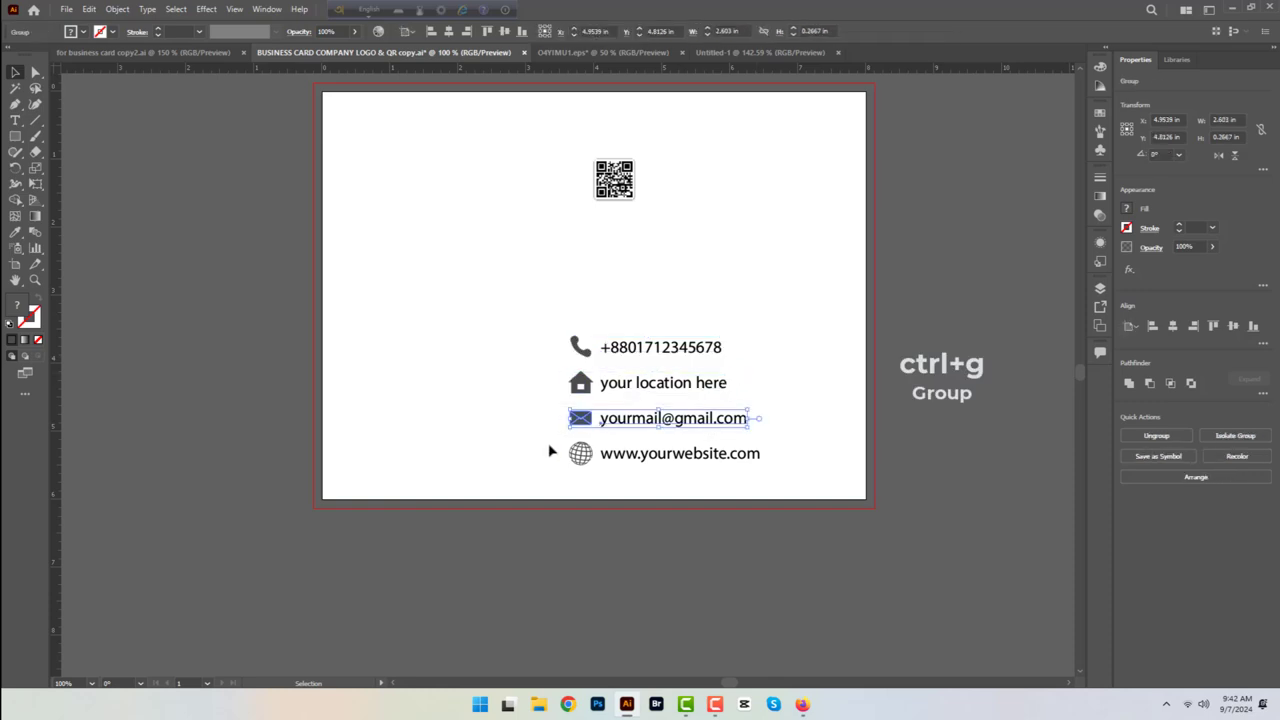
{"action": "left_click_drag", "start_coordinate": [551, 440], "coordinate": [846, 447]}
{"action": "left_click_drag", "start_coordinate": [697, 394], "coordinate": [712, 415]}
{"action": "left_click_drag", "start_coordinate": [740, 462], "coordinate": [712, 414]}
{"action": "left_click_drag", "start_coordinate": [732, 460], "coordinate": [732, 458]}
{"action": "left_click", "coordinate": [780, 369]}
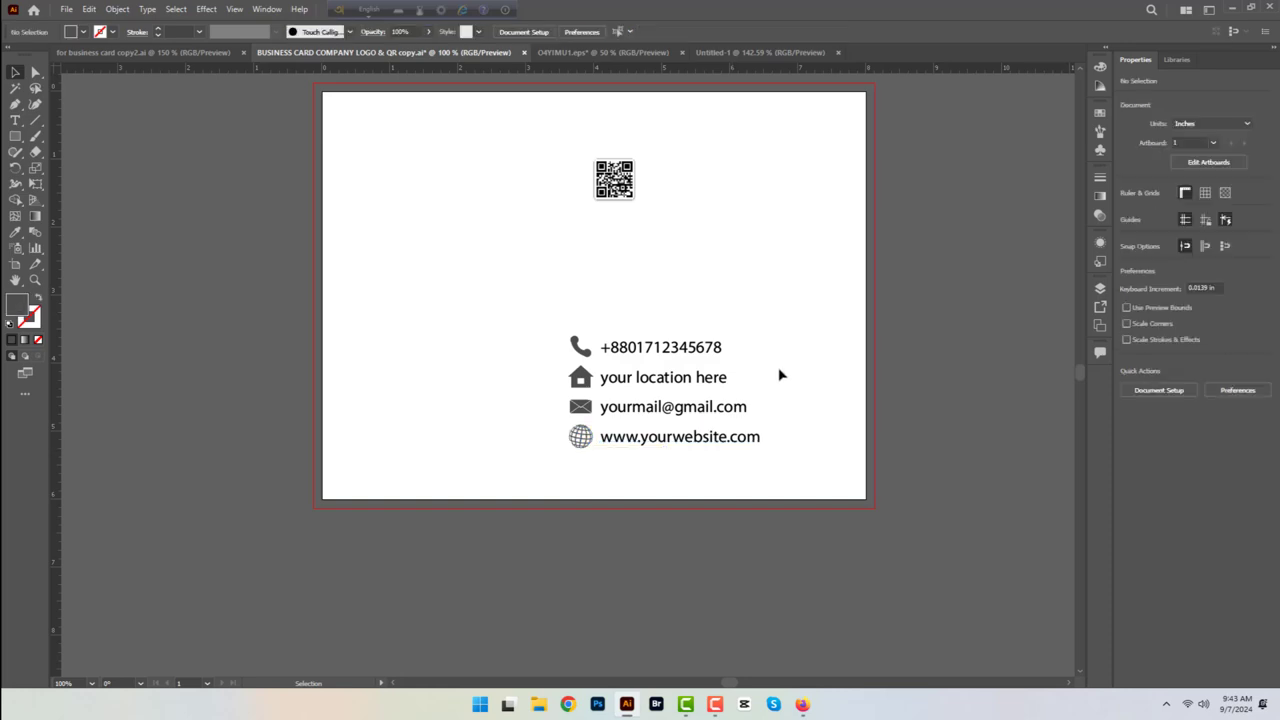
{"action": "left_click_drag", "start_coordinate": [563, 323], "coordinate": [775, 455]}
{"action": "key", "text": "ctrl+g"}
Draw a rectangle over the left card and eyedrop the logo's dark green into its fill.
{"action": "left_click", "coordinate": [770, 251]}
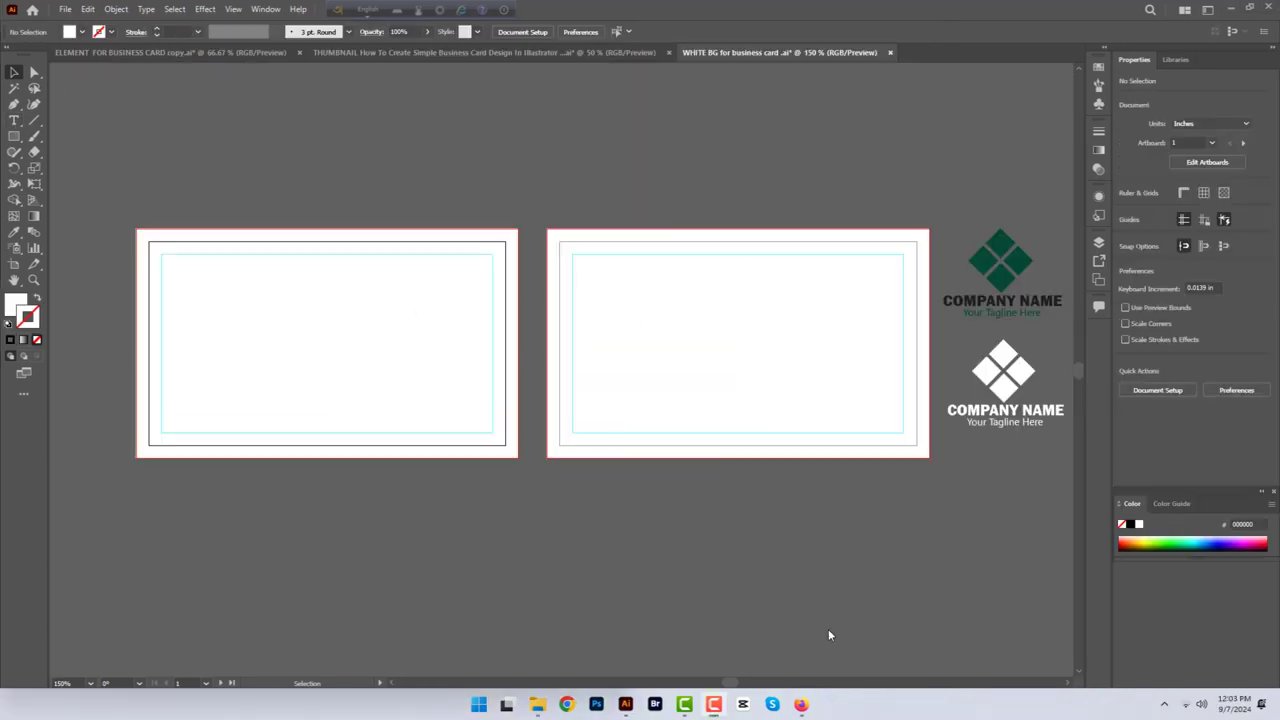
{"action": "left_click", "coordinate": [14, 137]}
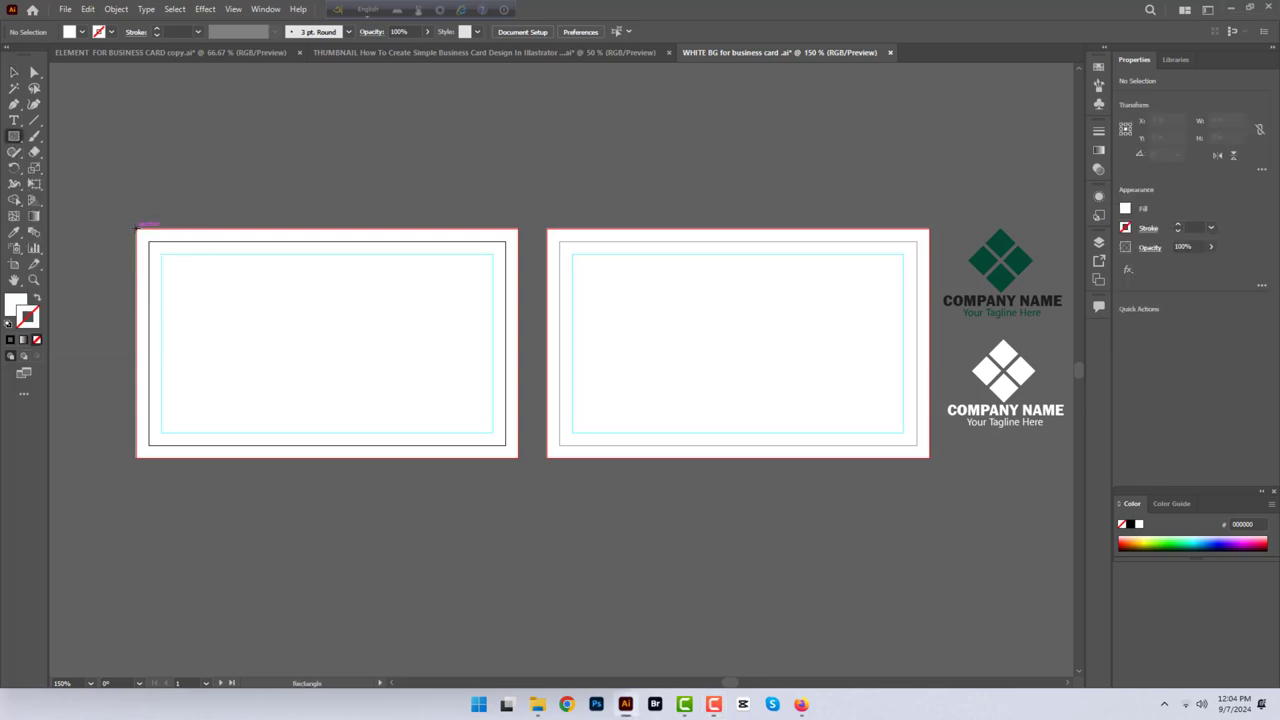
{"action": "left_click_drag", "start_coordinate": [136, 229], "coordinate": [517, 457]}
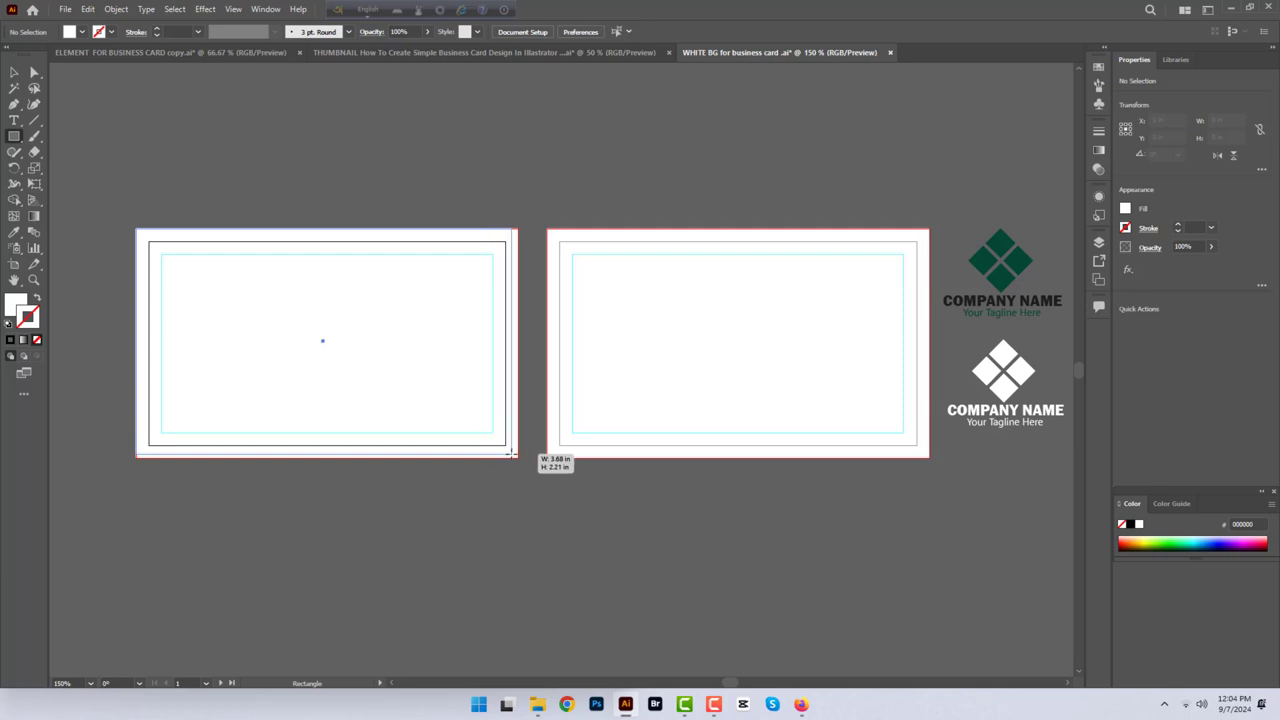
{"action": "left_click", "coordinate": [14, 232]}
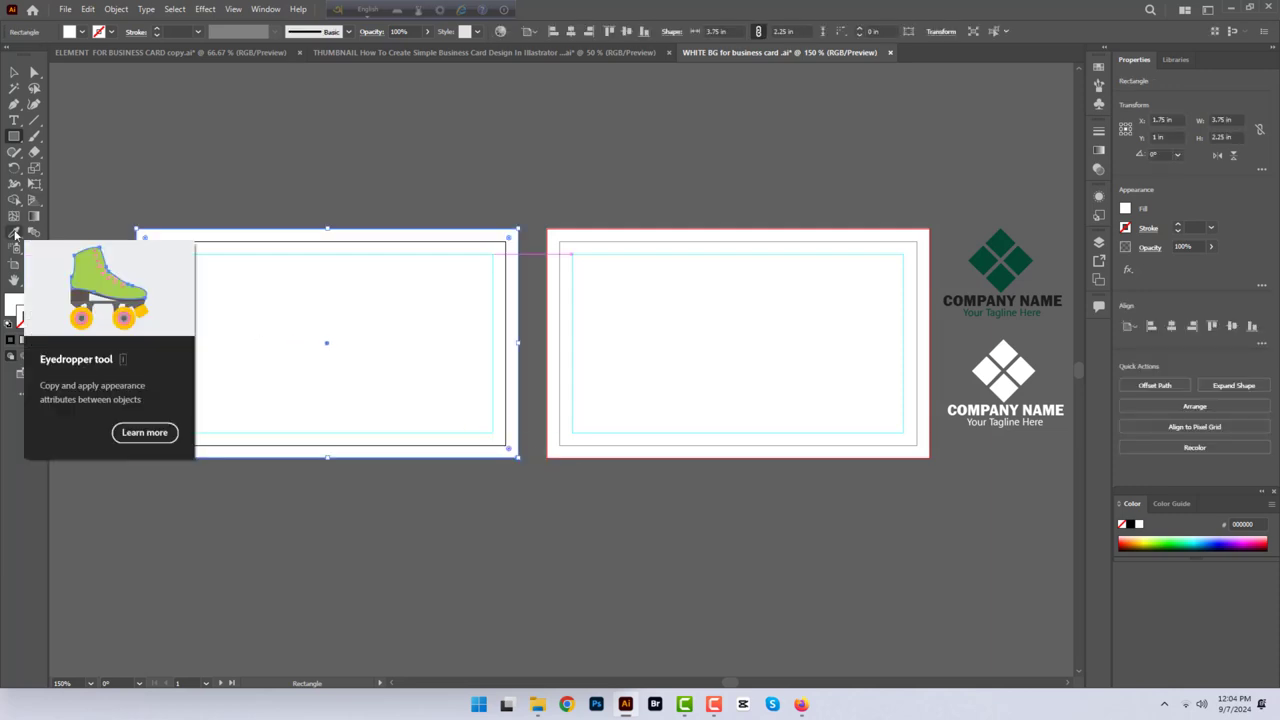
{"action": "left_click", "coordinate": [997, 245]}
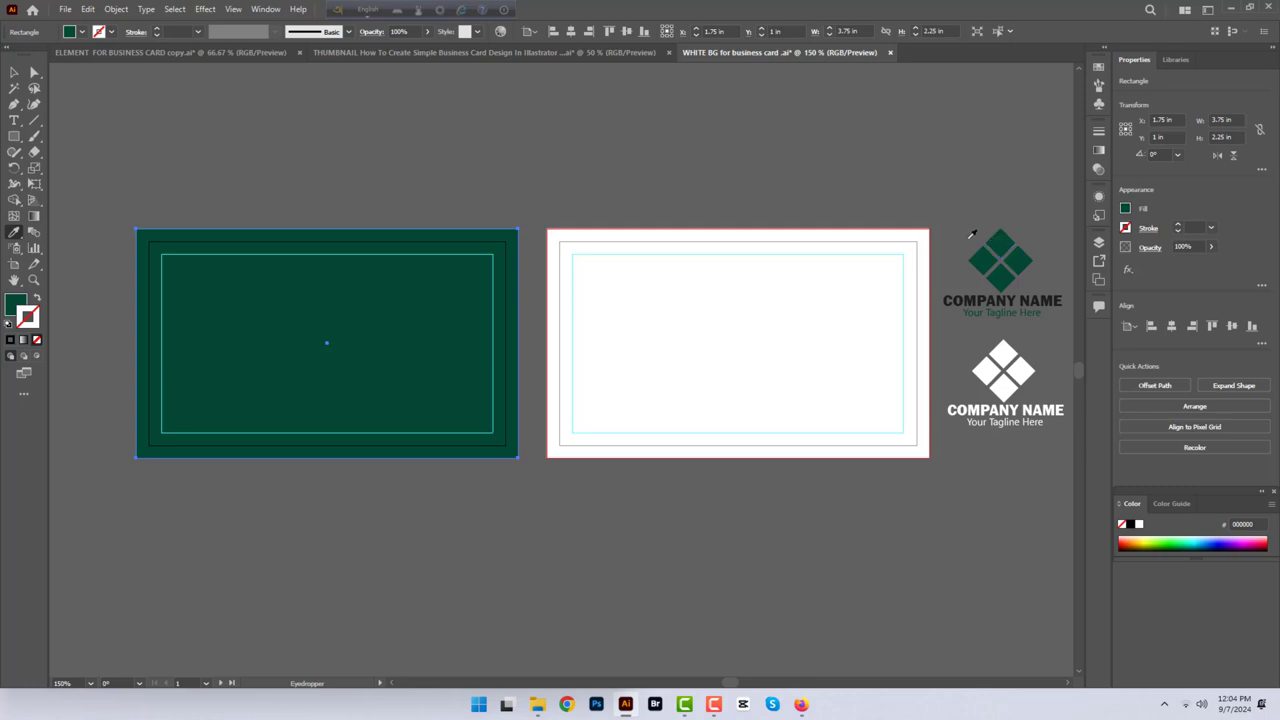
{"action": "left_click", "coordinate": [14, 72]}
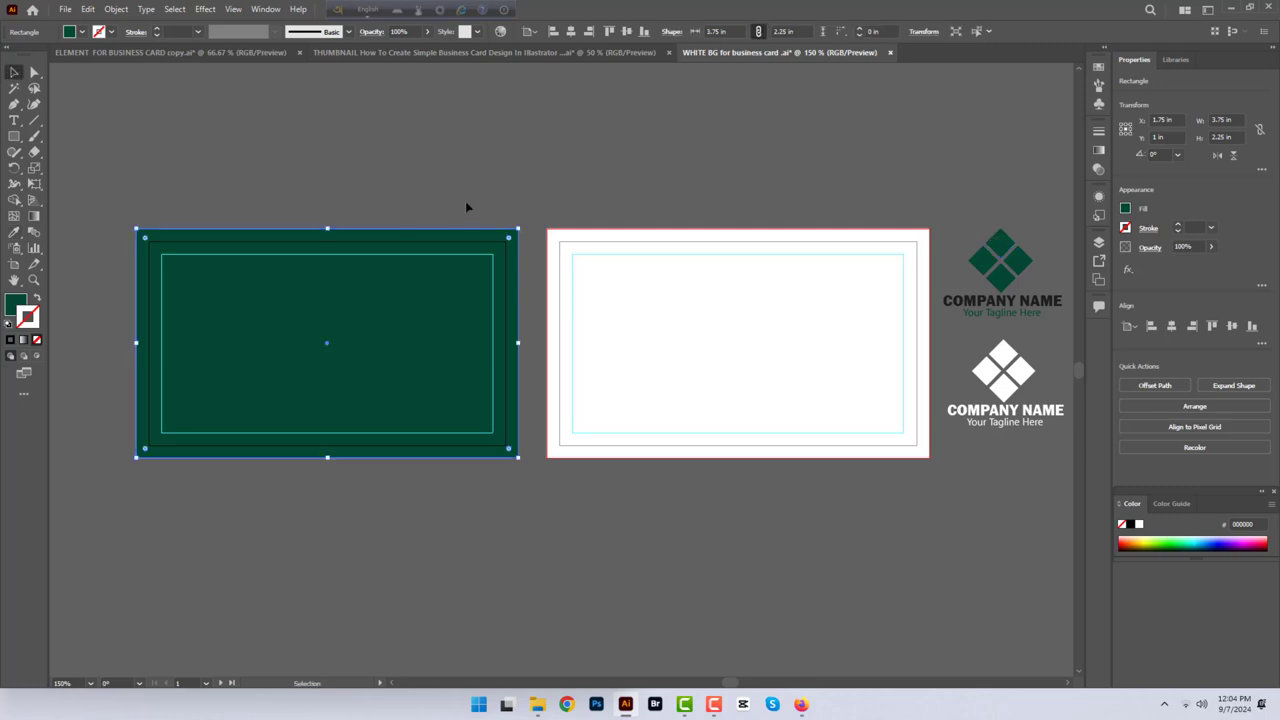
Move the white logo onto the green card, bring it to front, and centre it horizontally and vertically.
{"action": "left_click", "coordinate": [1003, 363]}
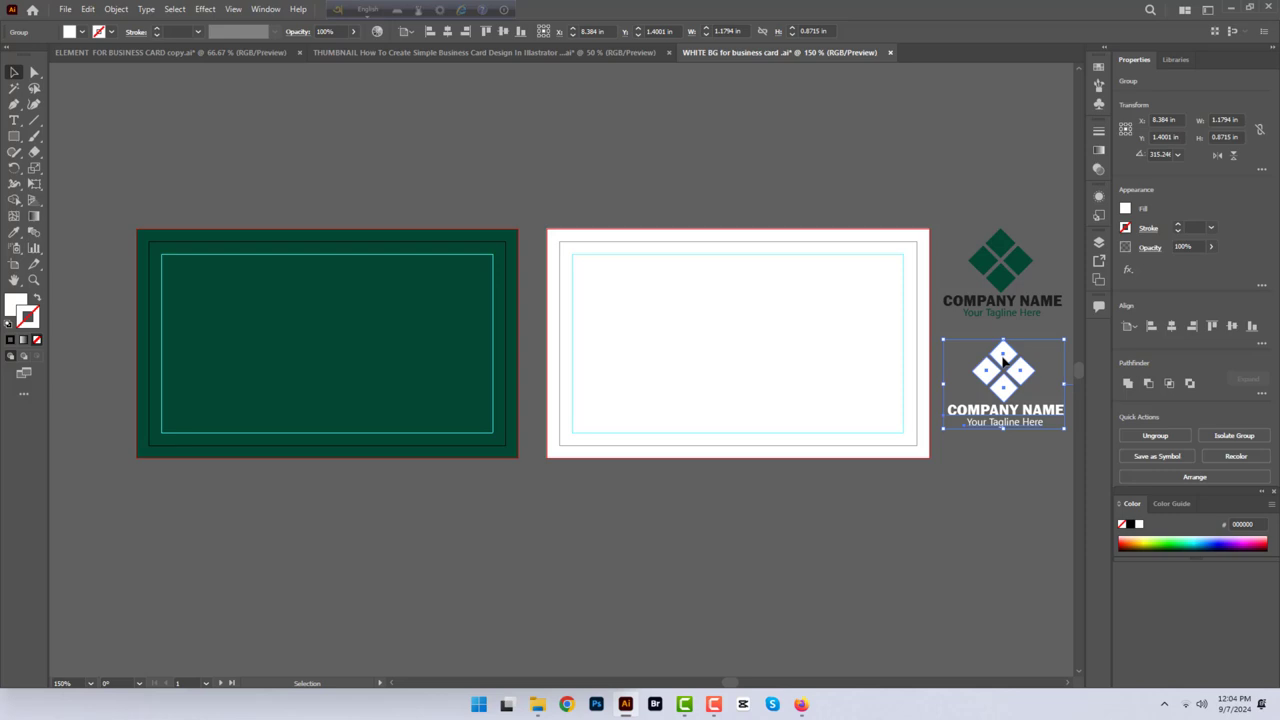
{"action": "left_click_drag", "start_coordinate": [1003, 363], "coordinate": [414, 318]}
{"action": "right_click", "coordinate": [414, 313]}
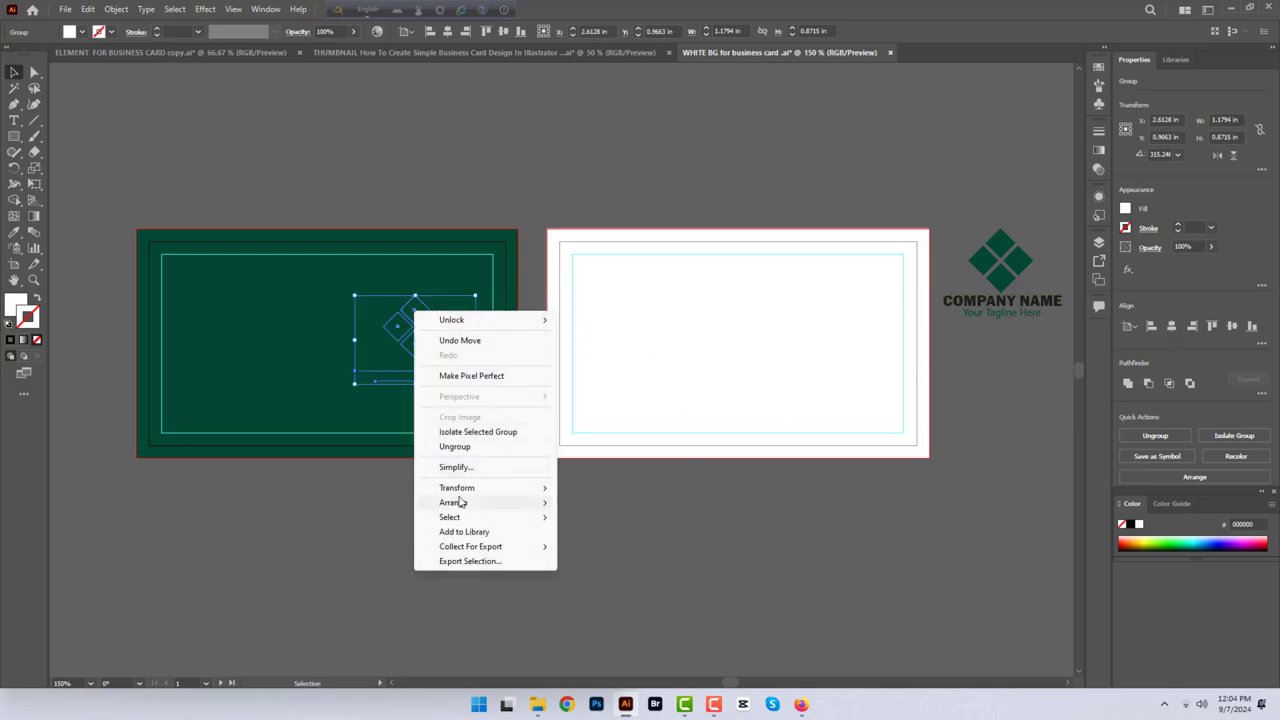
{"action": "mouse_move", "coordinate": [453, 502]}
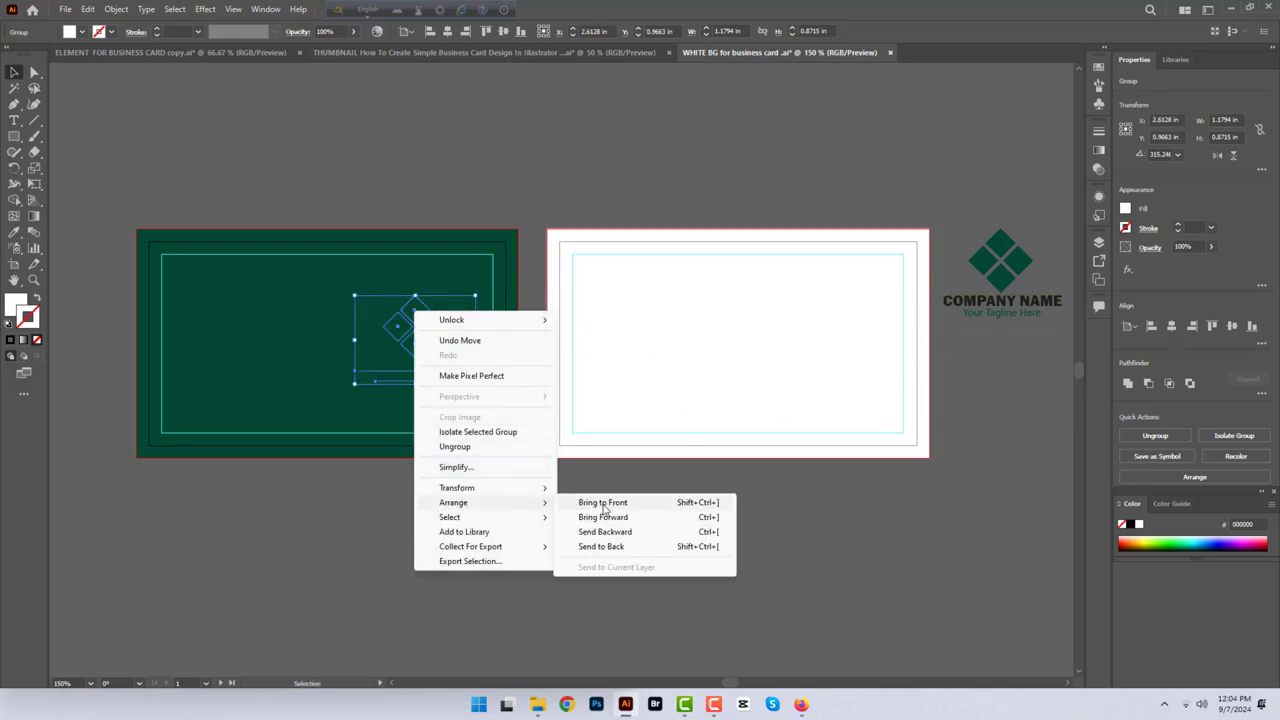
{"action": "left_click", "coordinate": [604, 502]}
{"action": "left_click", "coordinate": [447, 31]}
{"action": "left_click", "coordinate": [503, 31]}
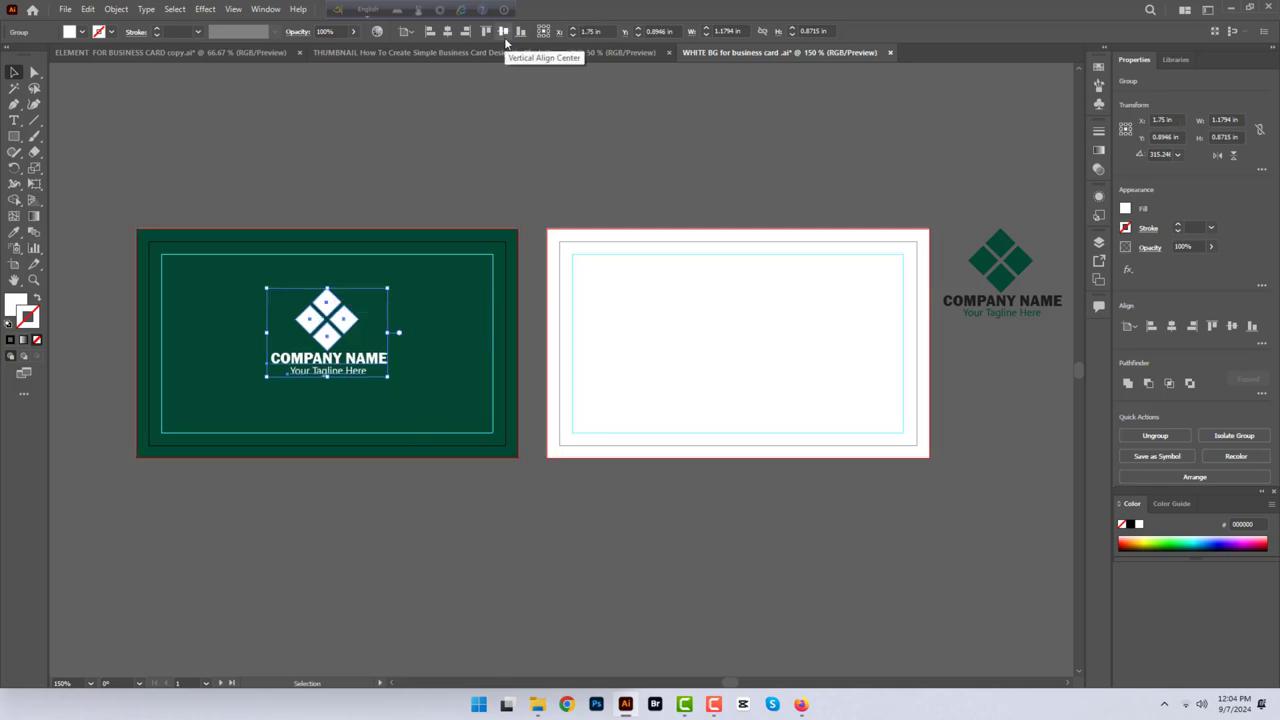
{"action": "left_click", "coordinate": [504, 35]}
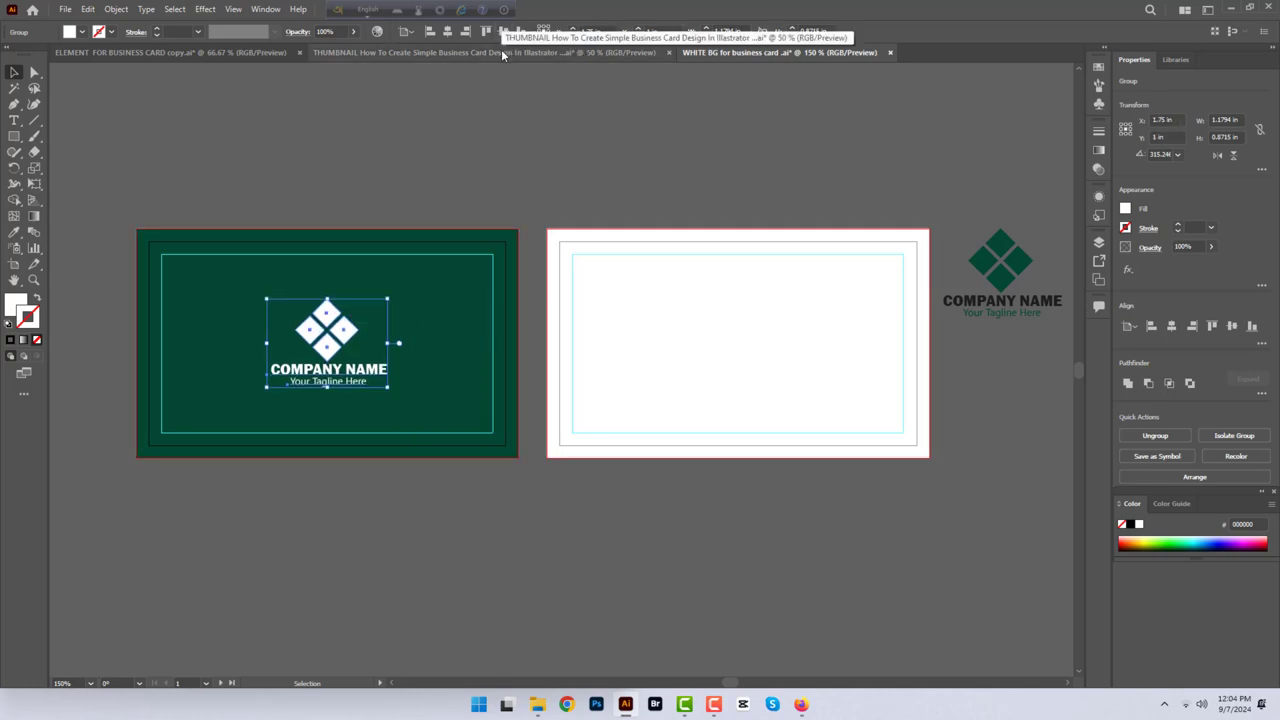
{"action": "left_click", "coordinate": [502, 120]}
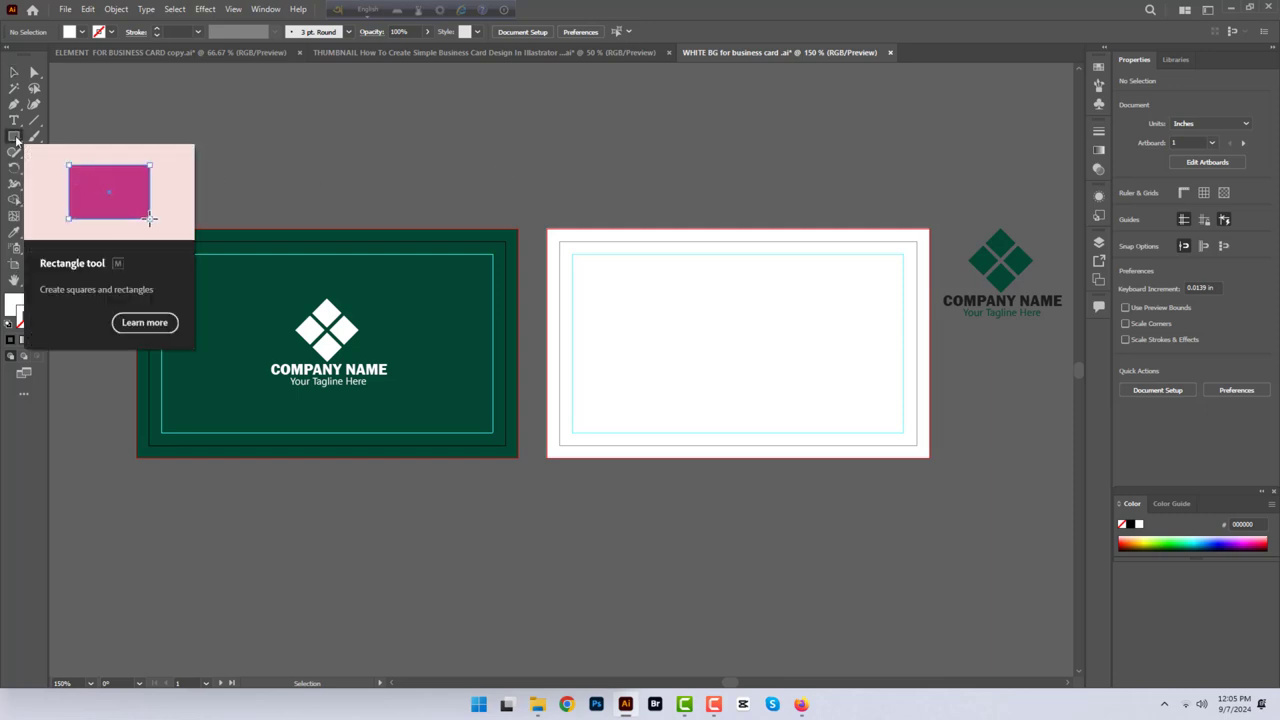
Draw a narrow tall tab from the back card's top edge with rounded bottom corners.
{"action": "left_click_drag", "start_coordinate": [15, 137], "coordinate": [114, 148]}
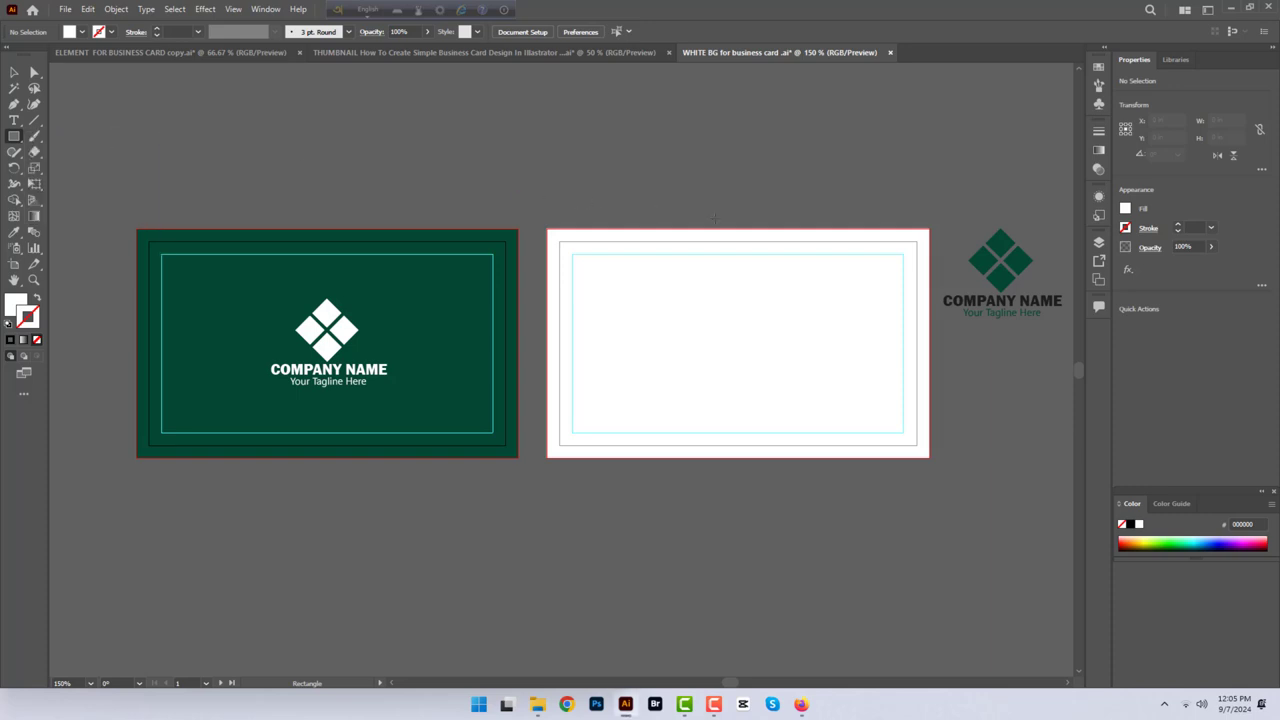
{"action": "left_click_drag", "start_coordinate": [725, 229], "coordinate": [745, 331]}
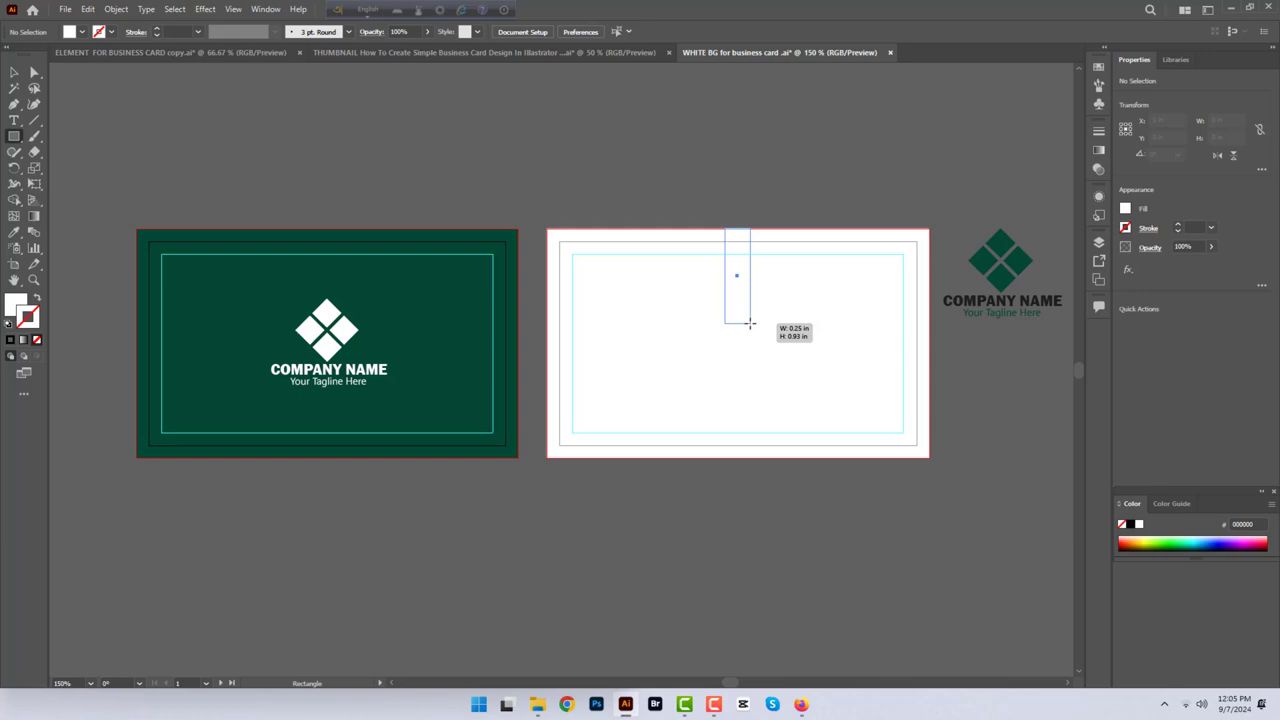
{"action": "left_click_drag", "start_coordinate": [745, 331], "coordinate": [755, 320]}
{"action": "left_click", "coordinate": [35, 70]}
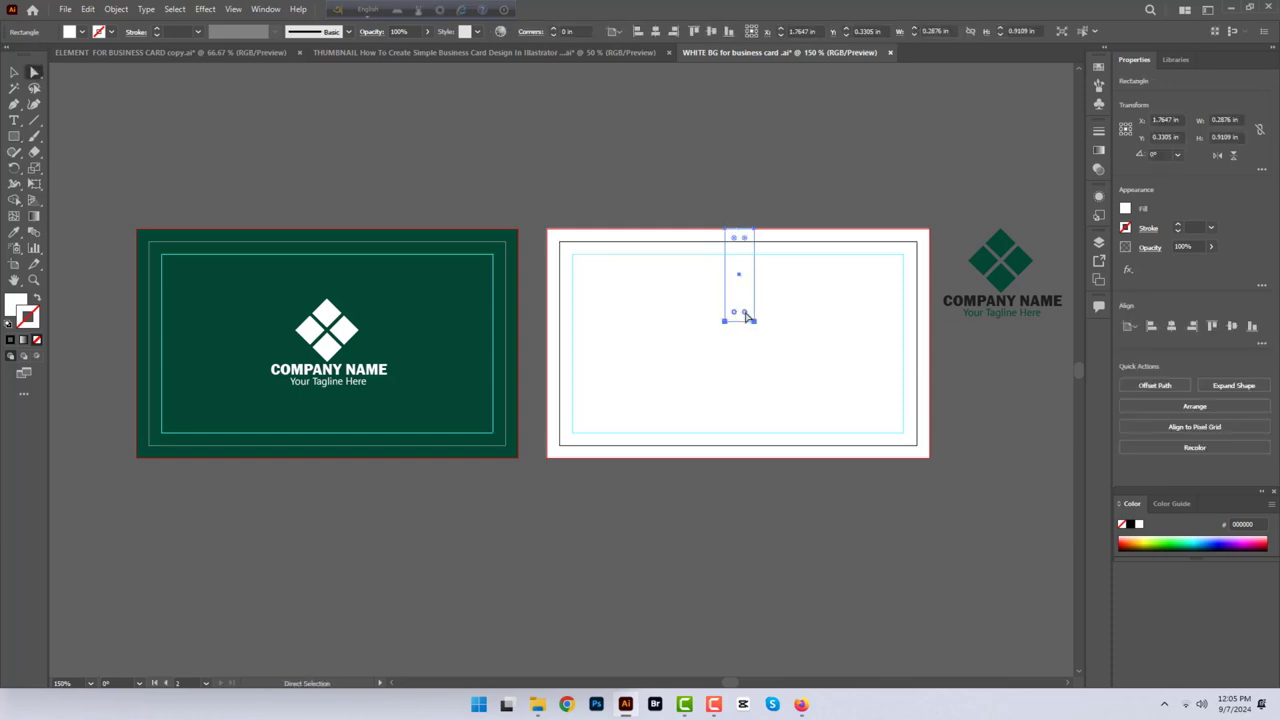
{"action": "left_click_drag", "start_coordinate": [748, 317], "coordinate": [745, 313]}
Give the tab the front card's dark green with the Eyedropper.
{"action": "left_click", "coordinate": [15, 234]}
{"action": "left_click", "coordinate": [237, 289]}
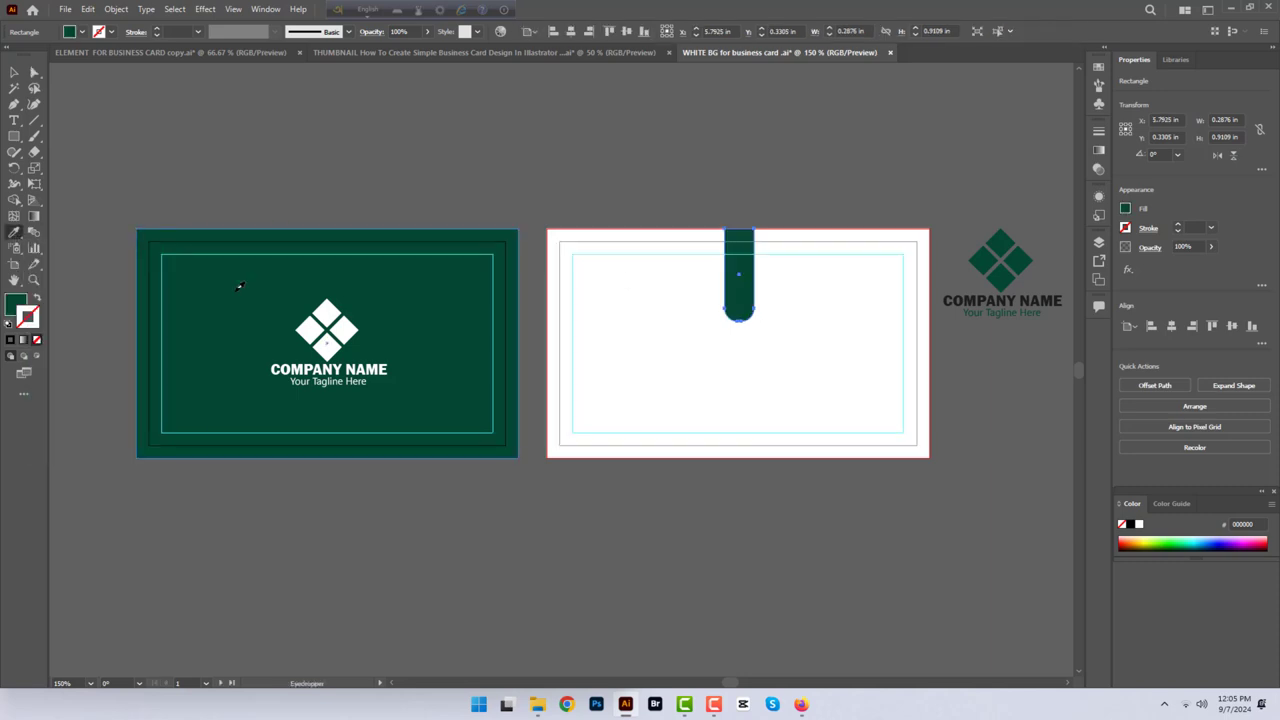
{"action": "left_click", "coordinate": [14, 72]}
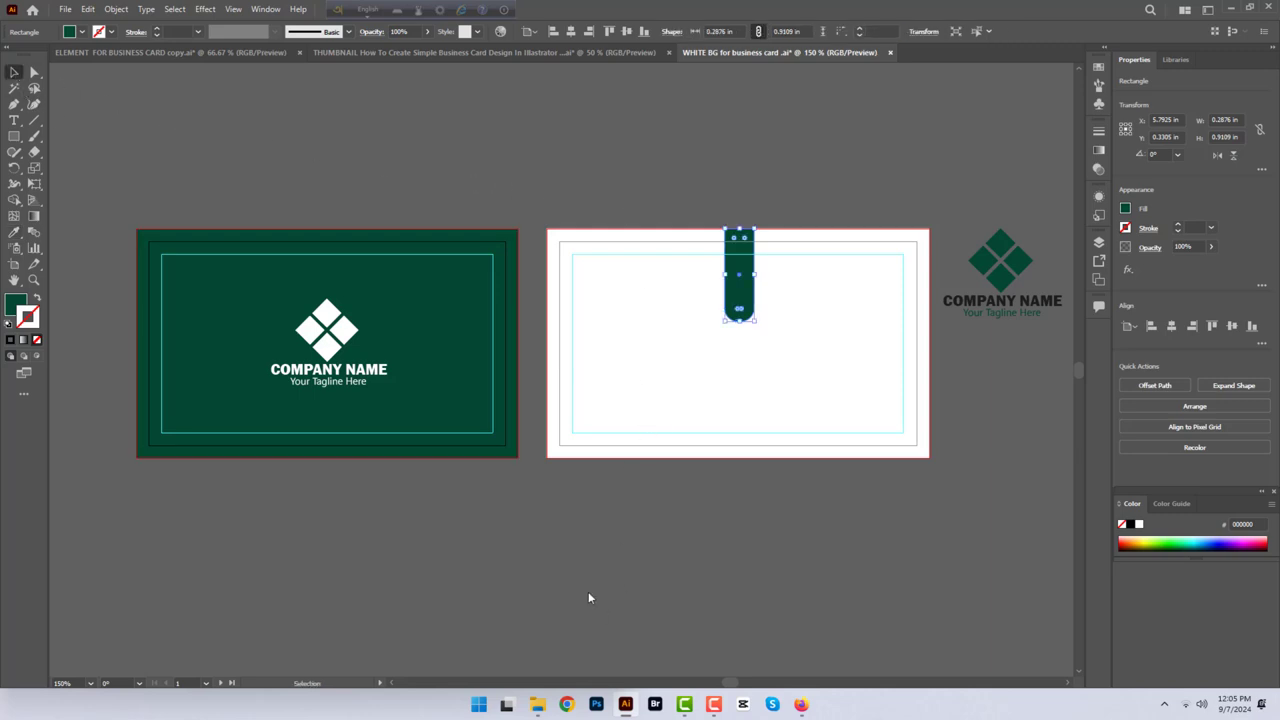
Bring the contact details group from the elements file and scale it to 1.4909 × 0.8477 in at lower right.
{"action": "left_click", "coordinate": [171, 53]}
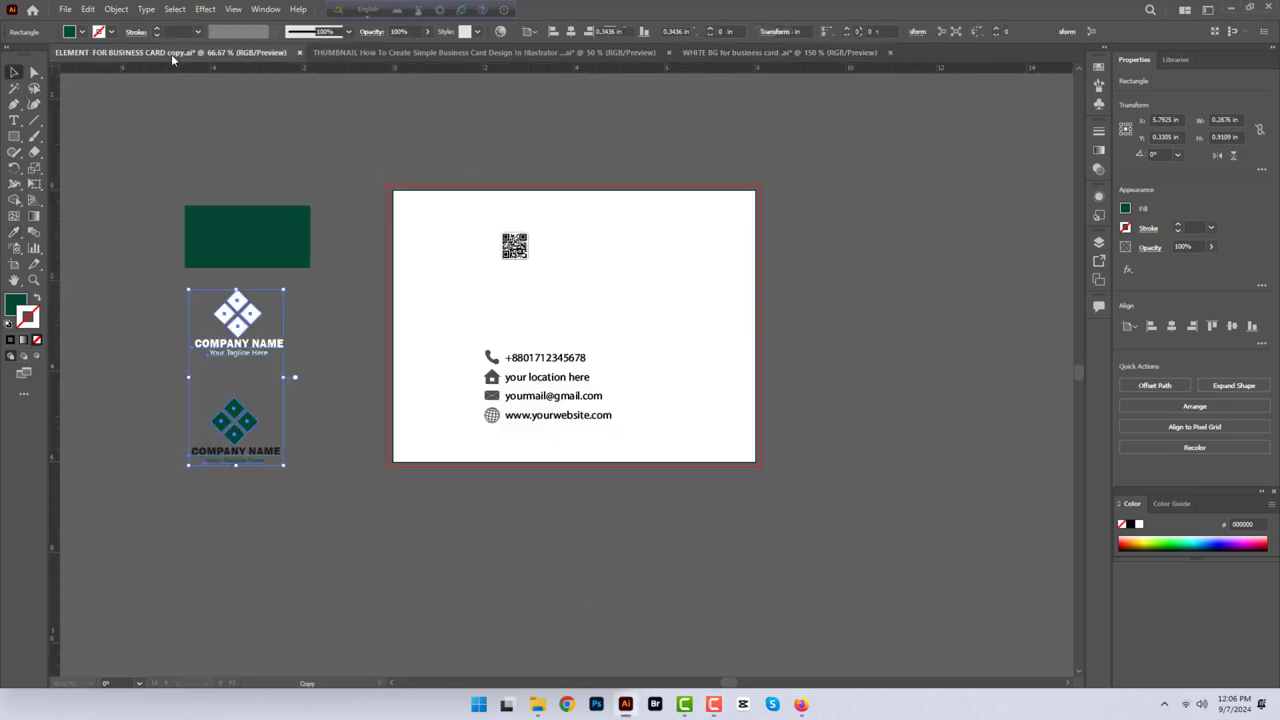
{"action": "left_click", "coordinate": [536, 364]}
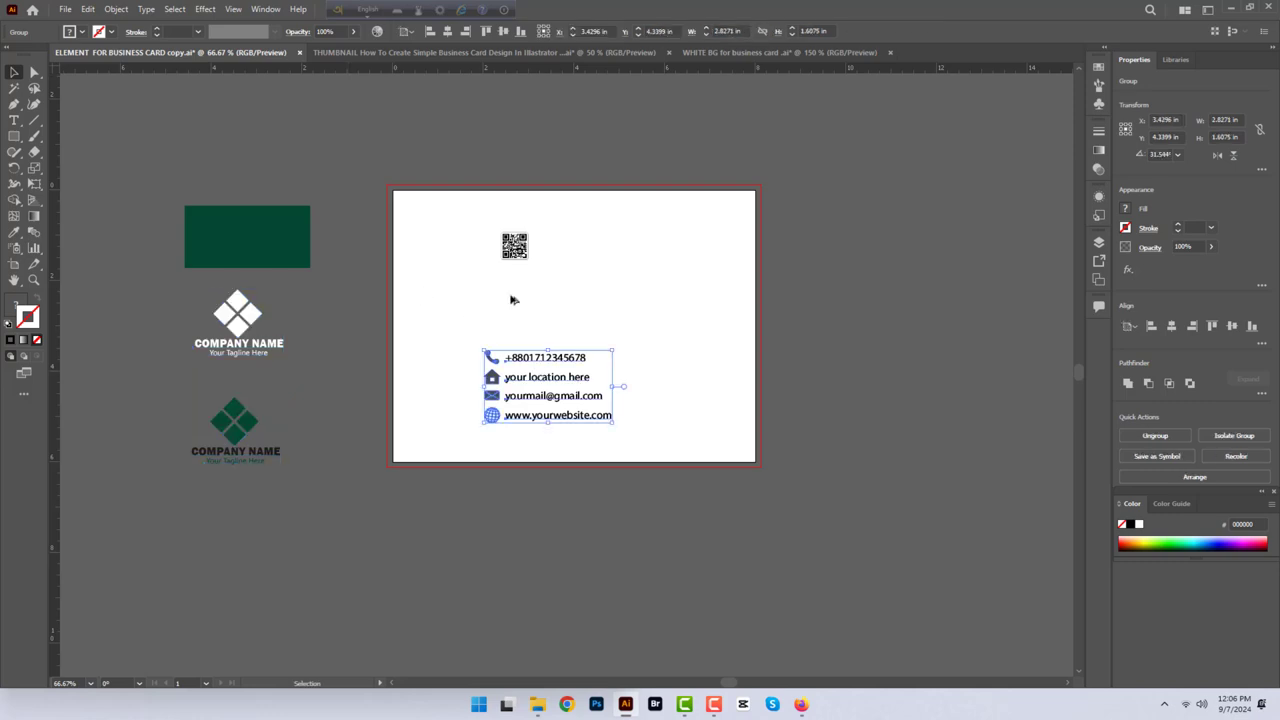
{"action": "left_click_drag", "start_coordinate": [530, 365], "coordinate": [753, 357]}
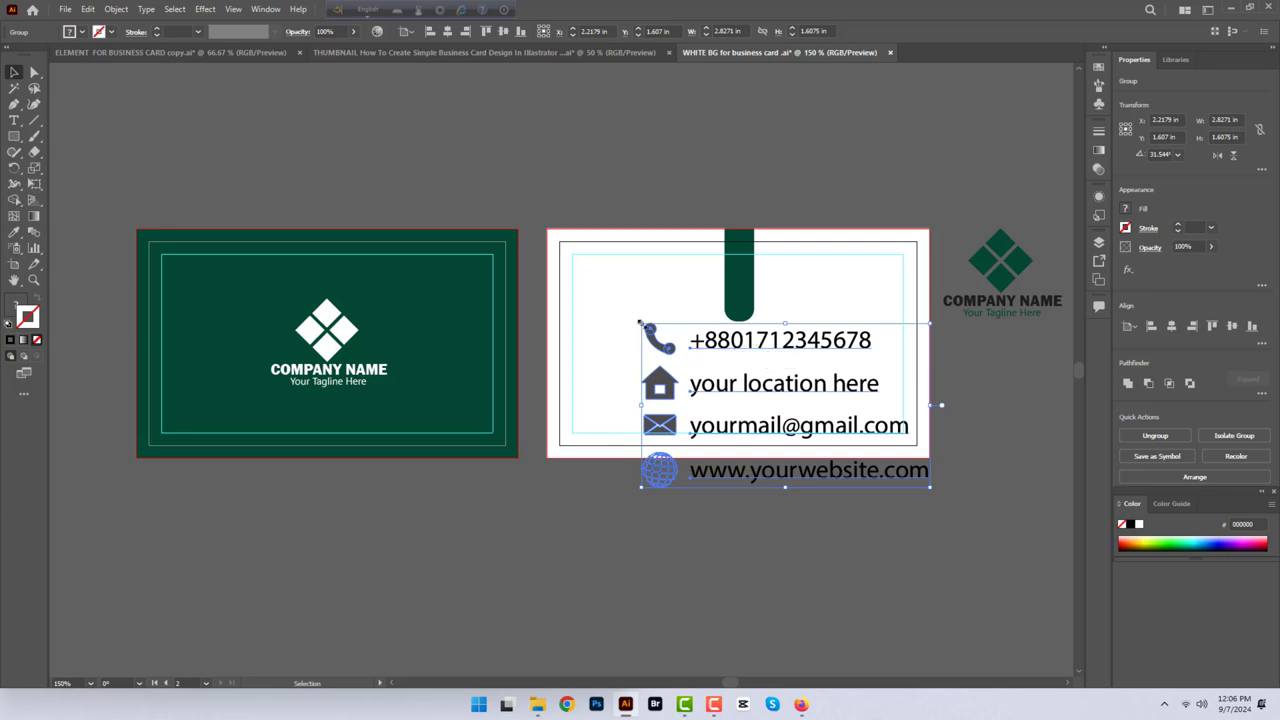
{"action": "mouse_move", "coordinate": [640, 323]}
{"action": "left_mouse_down"}
{"action": "mouse_move", "coordinate": [695, 358]}
{"action": "mouse_move", "coordinate": [796, 343]}
{"action": "mouse_move", "coordinate": [742, 333]}
{"action": "mouse_move", "coordinate": [802, 347]}
{"action": "left_mouse_up"}
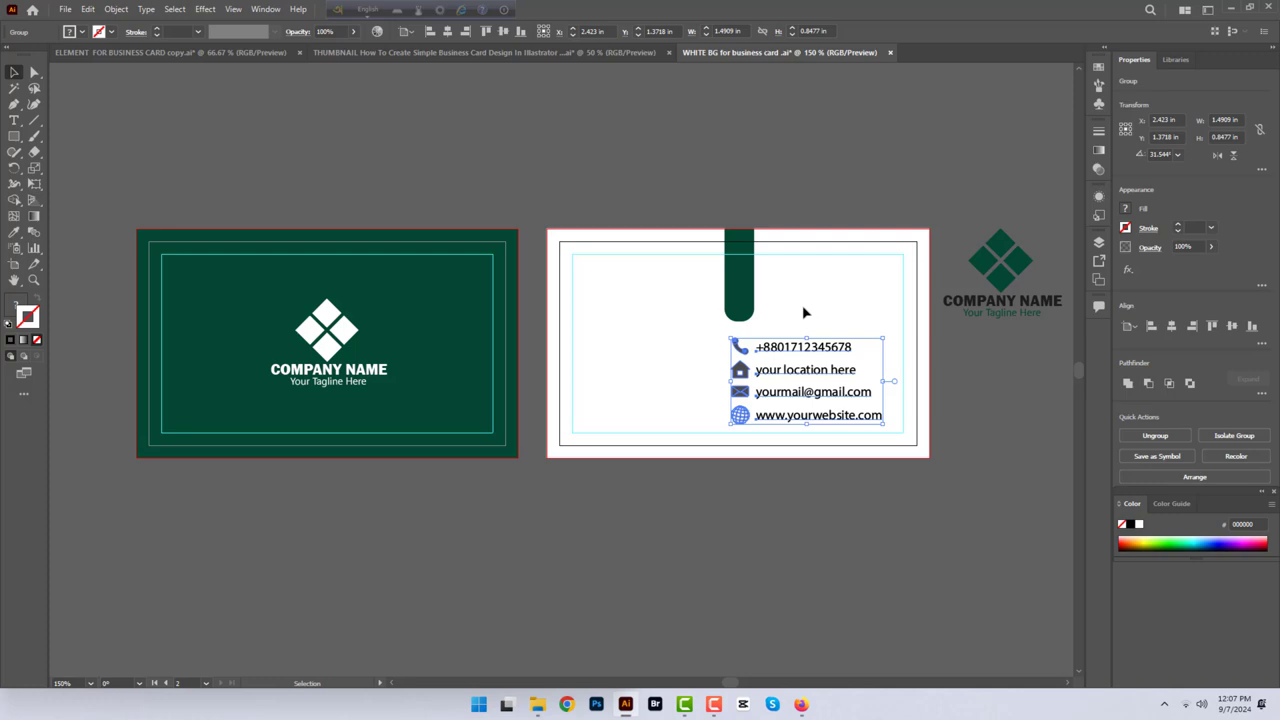
{"action": "left_click", "coordinate": [804, 313]}
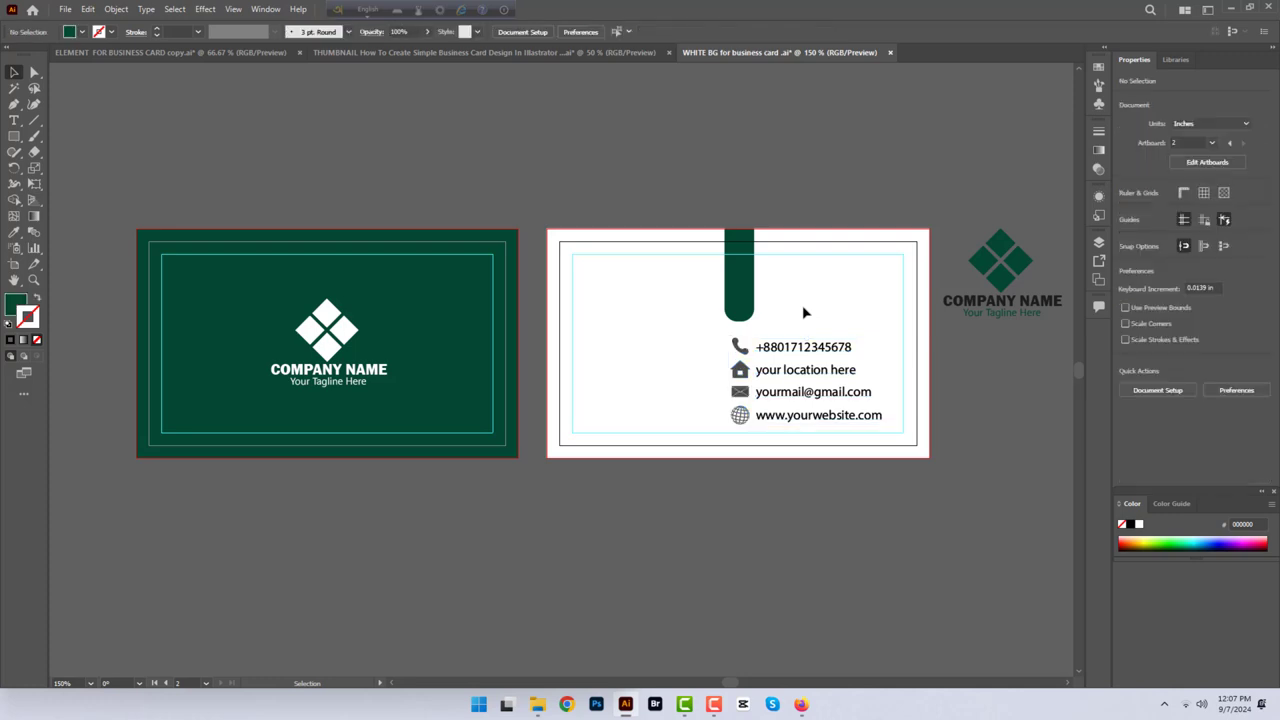
Draw a small circle under the green tab, copy it into a column of four, and shrink them slightly.
{"action": "left_click", "coordinate": [14, 136]}
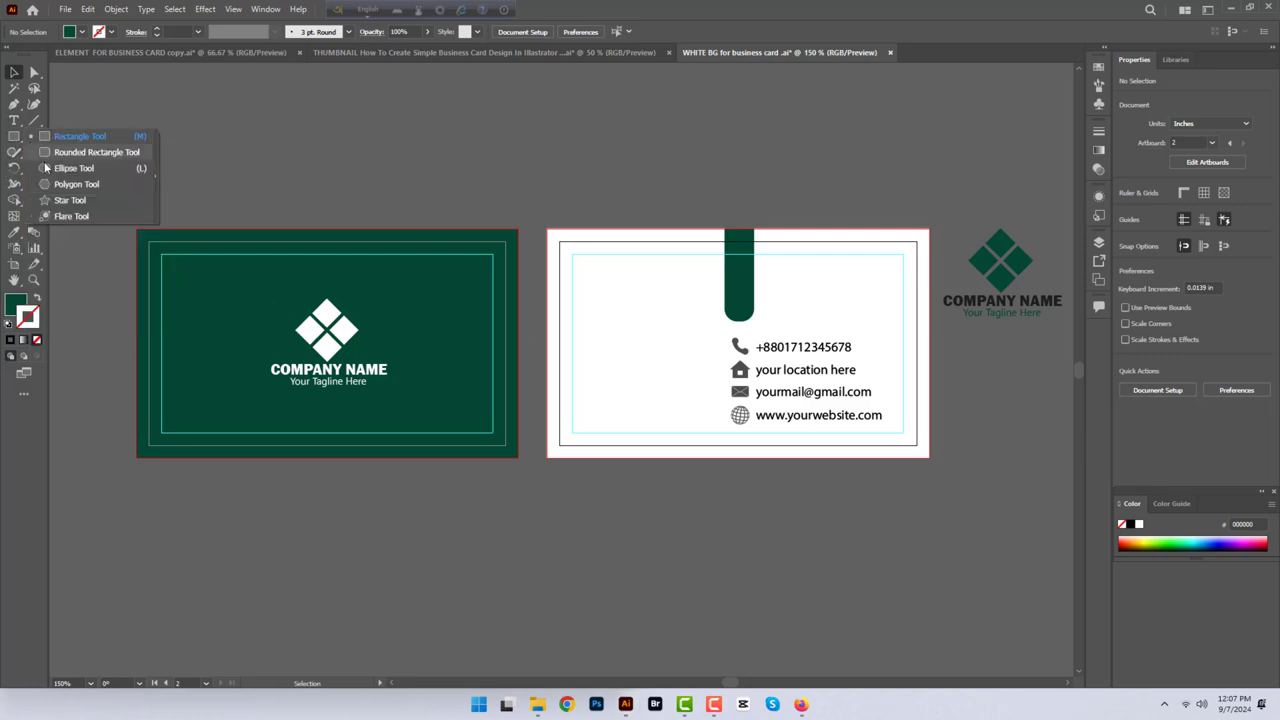
{"action": "left_click", "coordinate": [45, 166]}
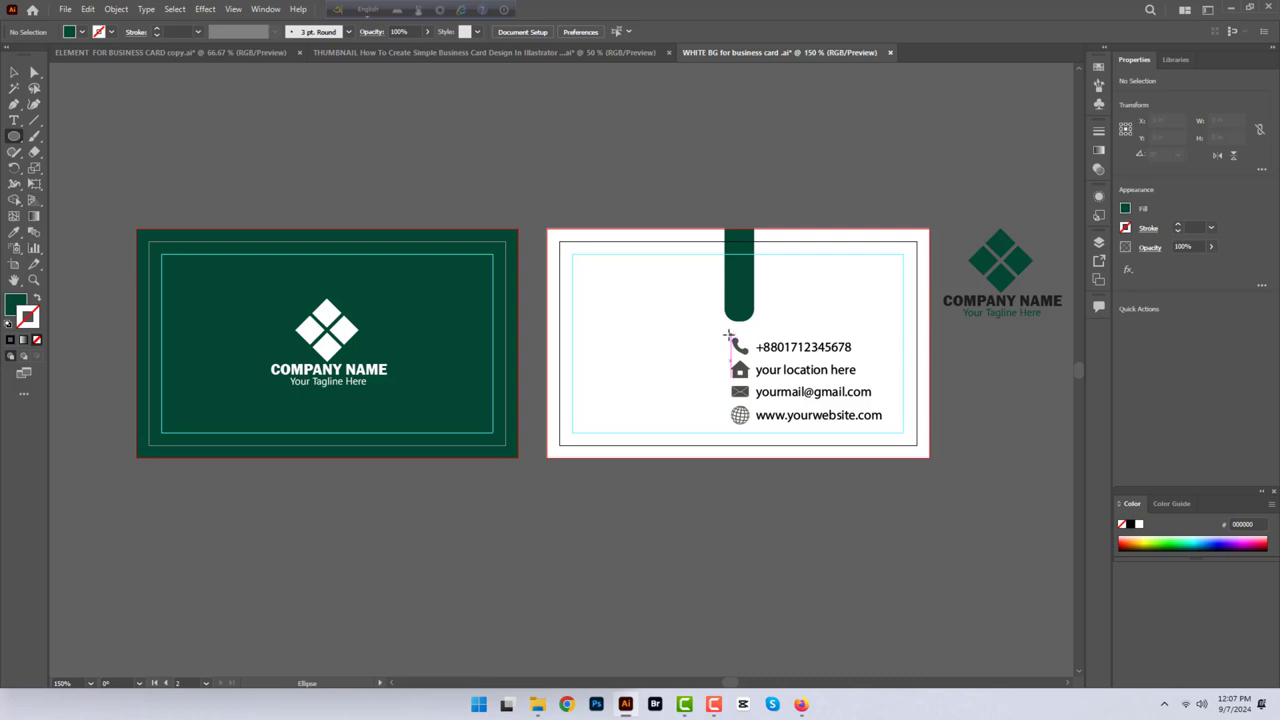
{"action": "mouse_move", "coordinate": [724, 318]}
{"action": "left_mouse_down"}
{"action": "mouse_move", "coordinate": [752, 346]}
{"action": "mouse_move", "coordinate": [738, 334]}
{"action": "mouse_move", "coordinate": [740, 418]}
{"action": "left_mouse_up"}
{"action": "key", "text": "v"}
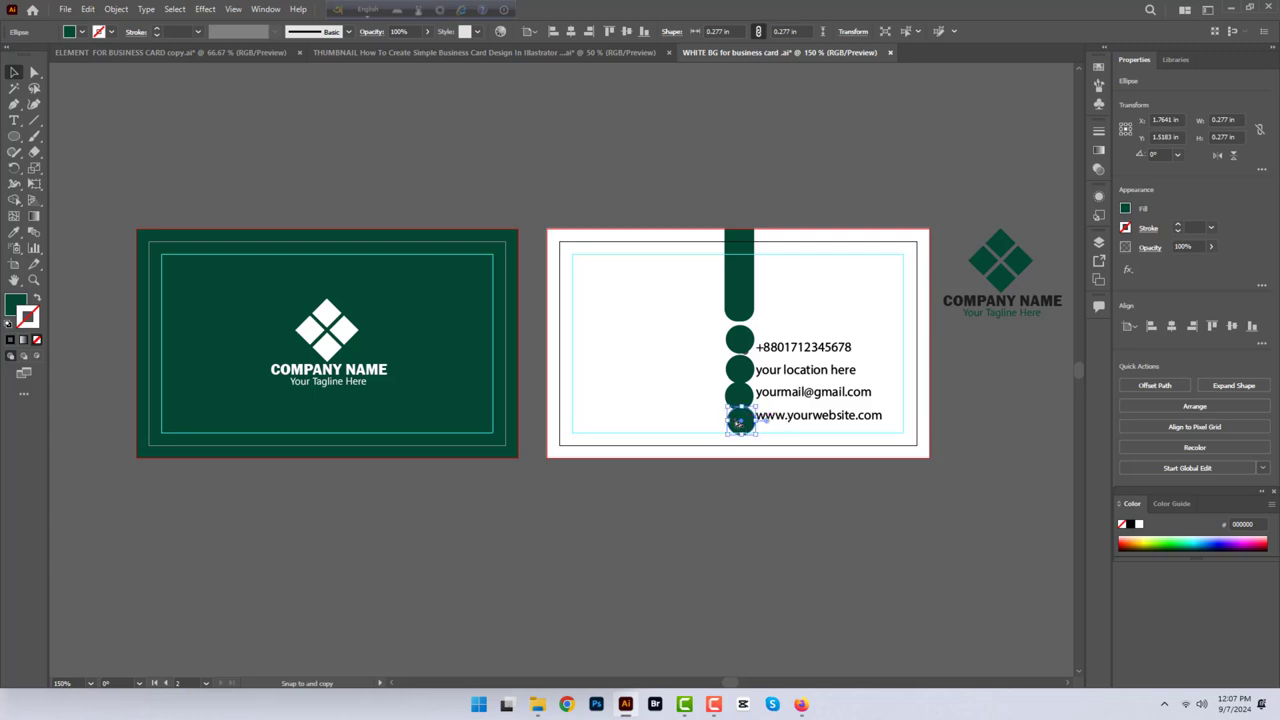
{"action": "key", "text": "ctrl+shift+a"}
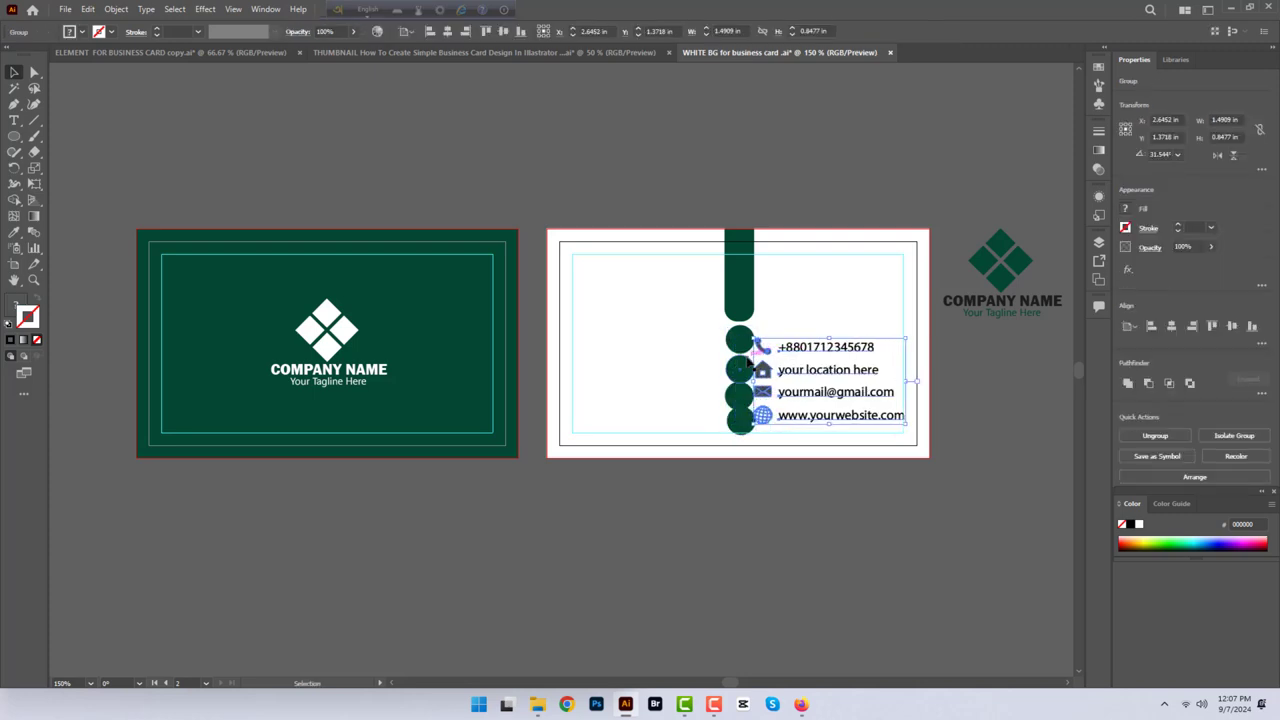
{"action": "left_click_drag", "start_coordinate": [714, 333], "coordinate": [742, 416]}
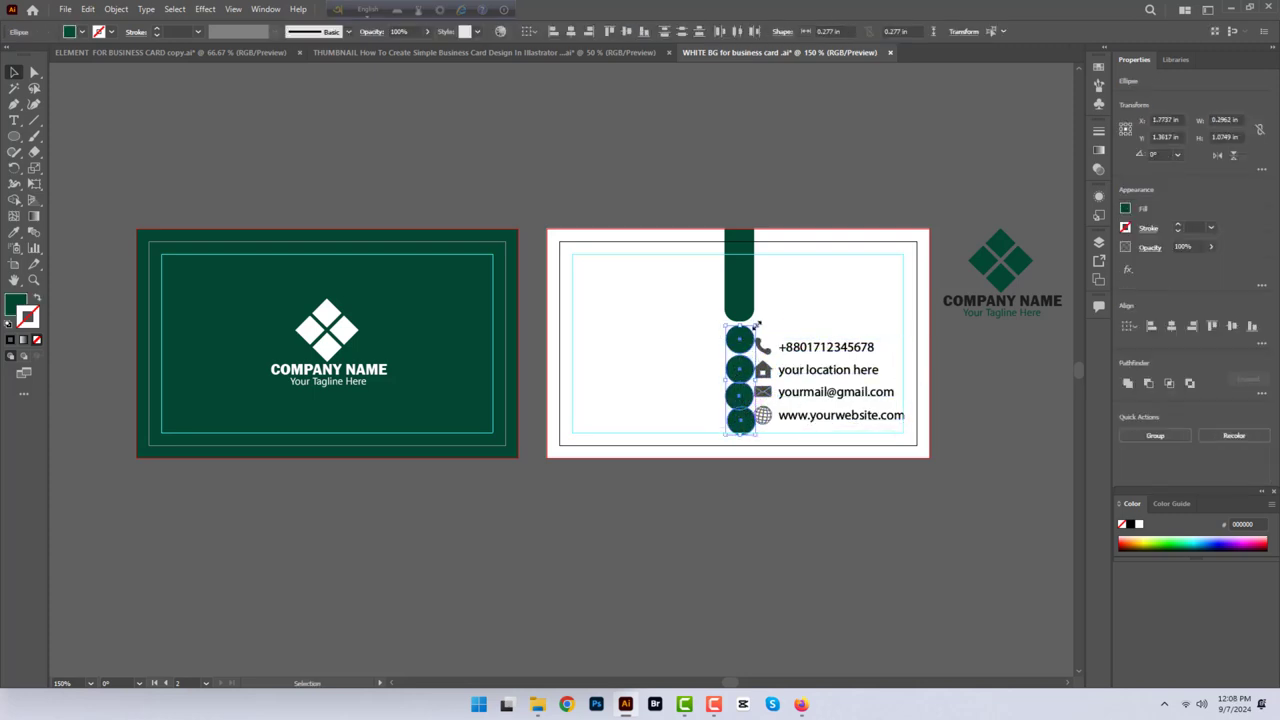
{"action": "left_click_drag", "start_coordinate": [757, 324], "coordinate": [753, 334]}
{"action": "key", "text": "ctrl+shift+a"}
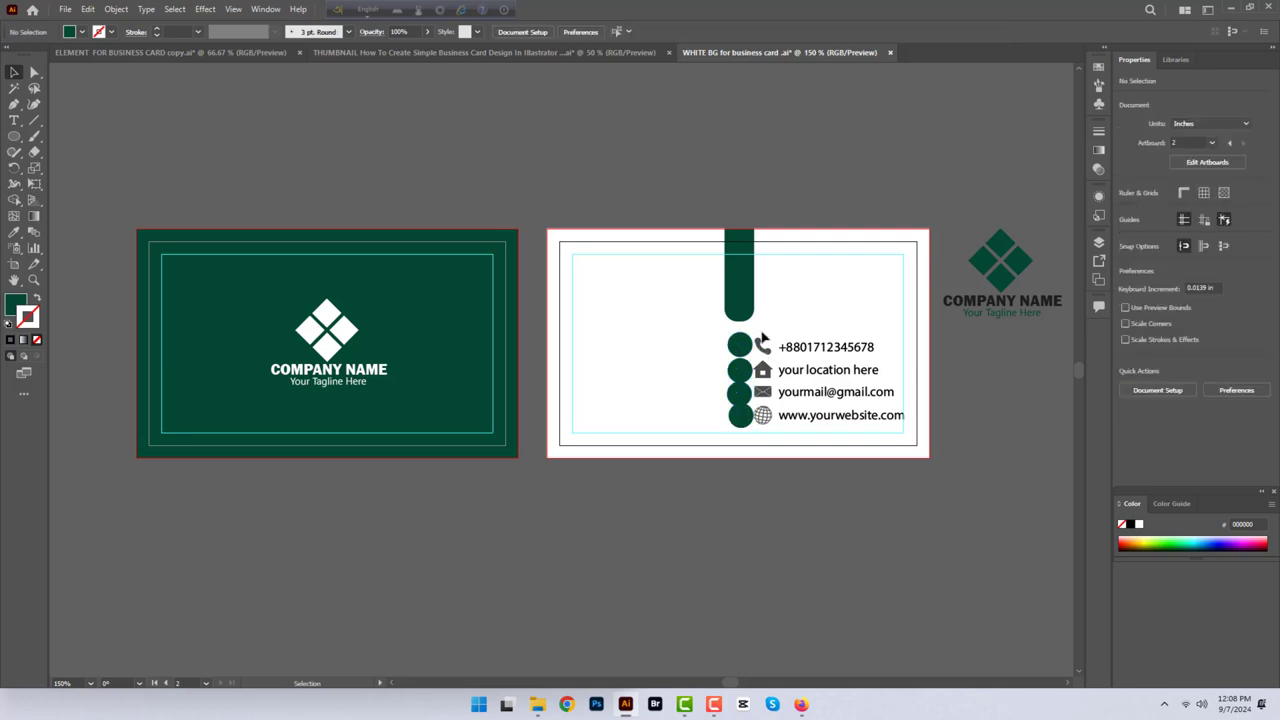
Bring the contact icons in front of the circles and nudge them onto the green circles.
{"action": "key", "text": "a"}
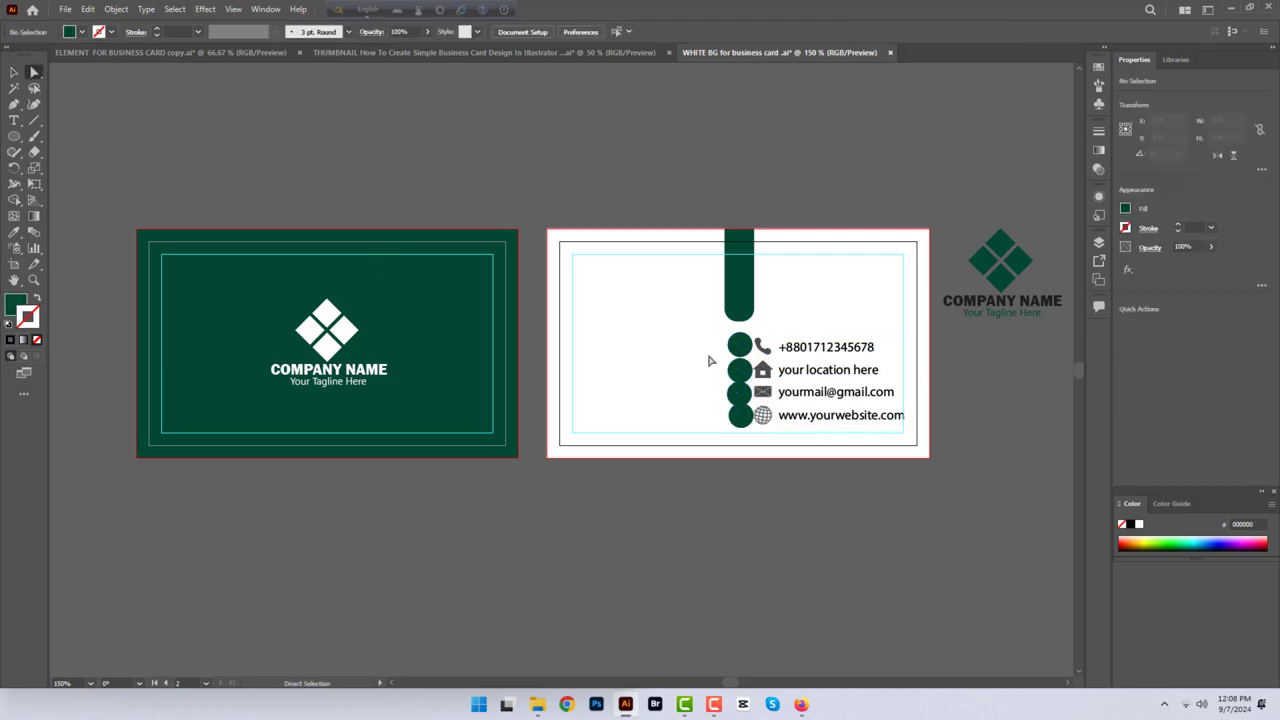
{"action": "left_click_drag", "start_coordinate": [771, 432], "coordinate": [752, 338]}
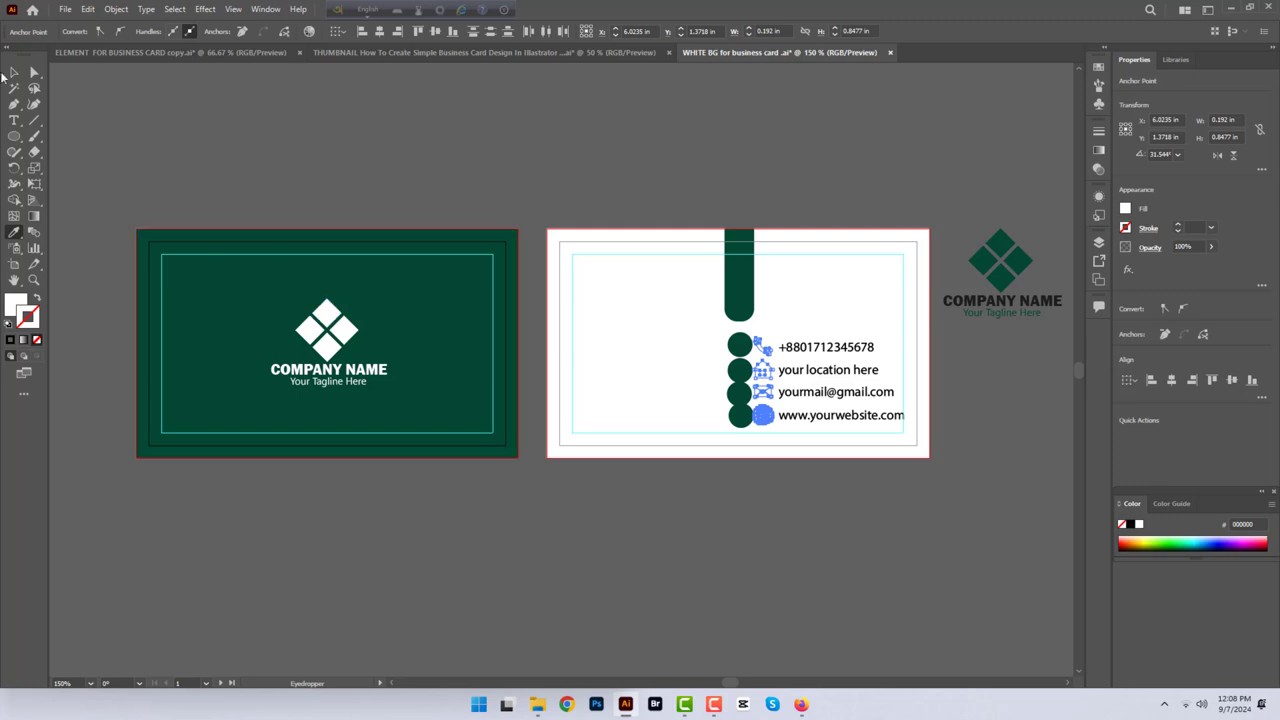
{"action": "key", "text": "v"}
{"action": "left_click", "coordinate": [771, 352]}
{"action": "right_click", "coordinate": [771, 352]}
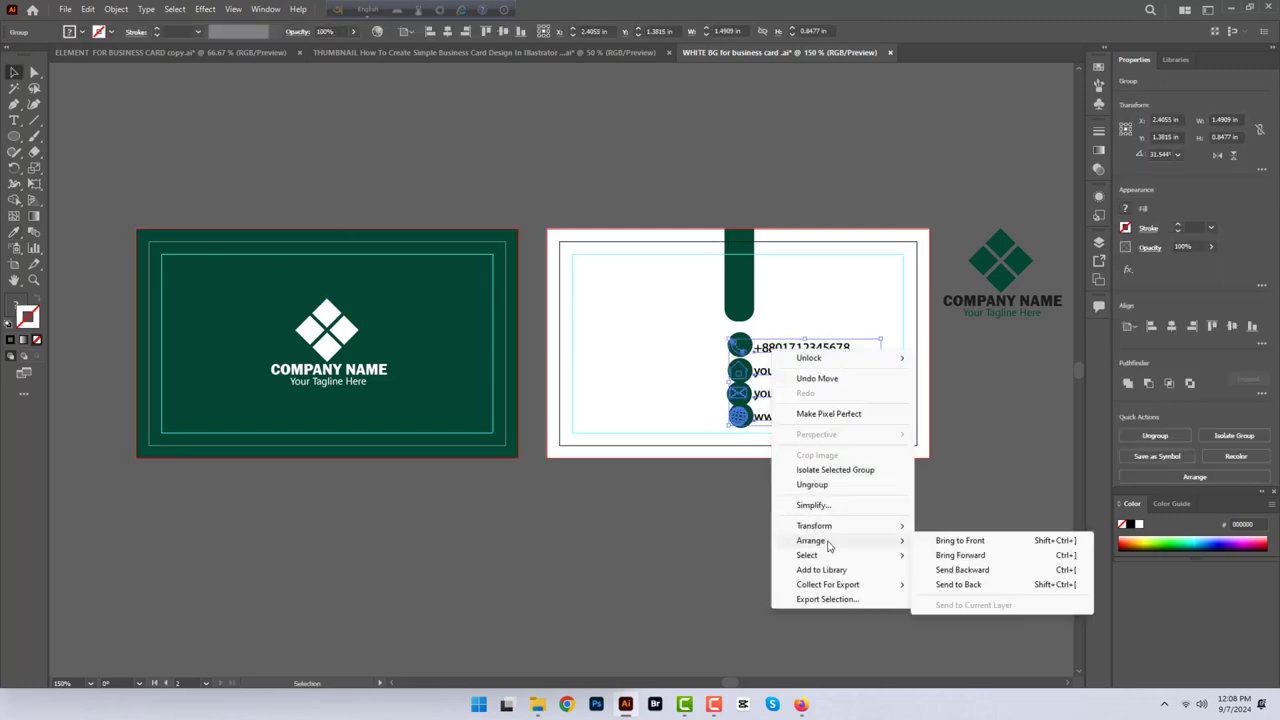
{"action": "left_click", "coordinate": [955, 541]}
{"action": "left_click_drag", "start_coordinate": [826, 368], "coordinate": [830, 364]}
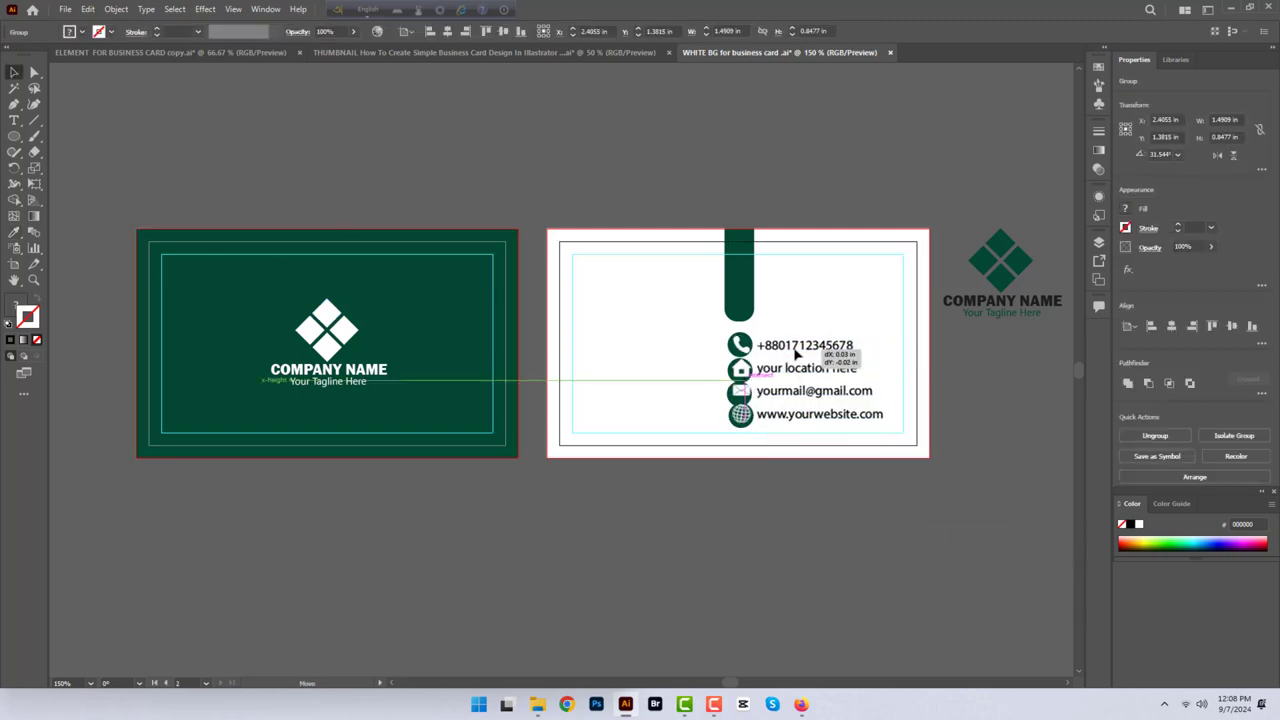
Group the icons with their circles and move the contact block slightly lower.
{"action": "left_click", "coordinate": [740, 400], "text": "shift"}
{"action": "right_click", "coordinate": [750, 345]}
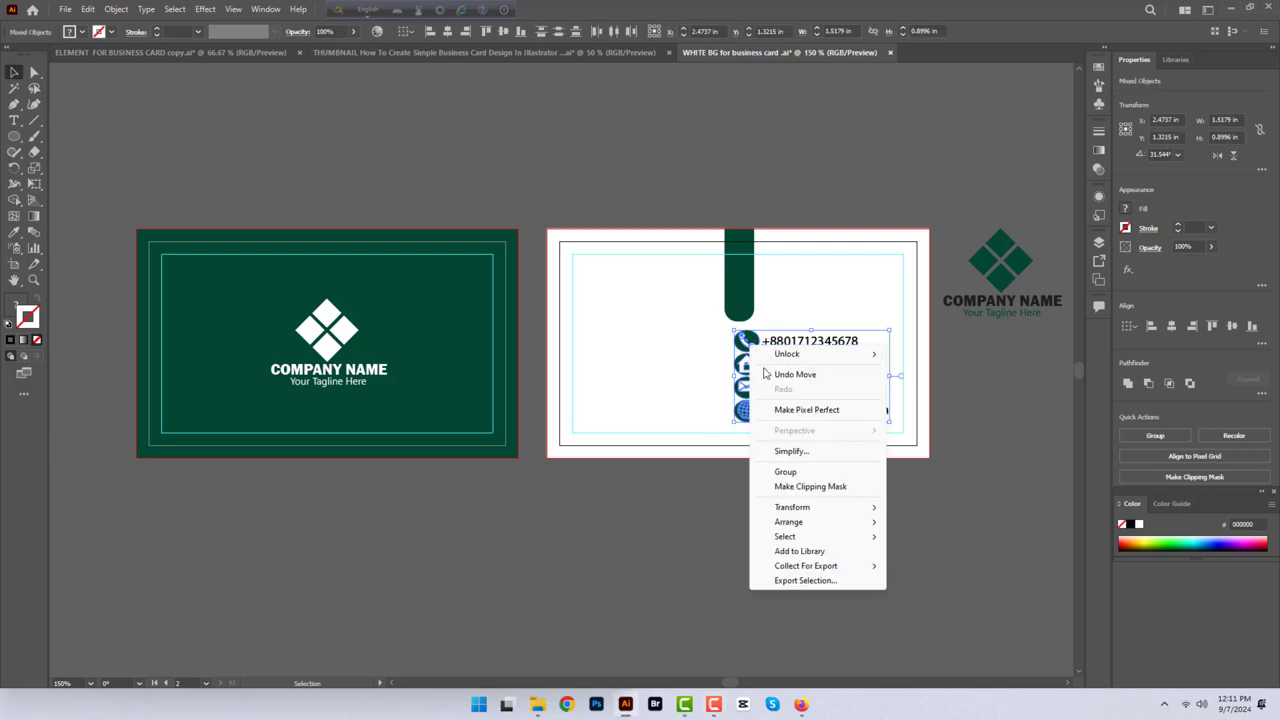
{"action": "left_click", "coordinate": [783, 472]}
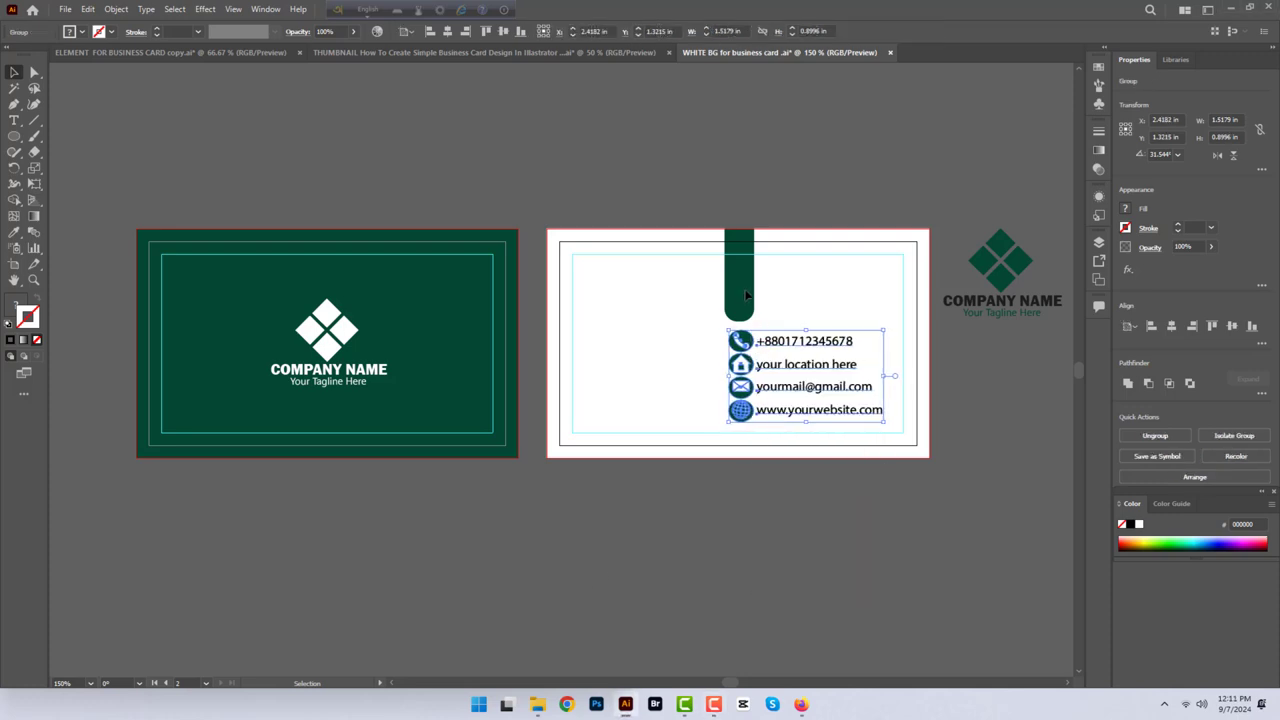
{"action": "left_click_drag", "start_coordinate": [120, 480], "coordinate": [748, 205]}
{"action": "left_click", "coordinate": [748, 205]}
{"action": "left_click", "coordinate": [731, 345]}
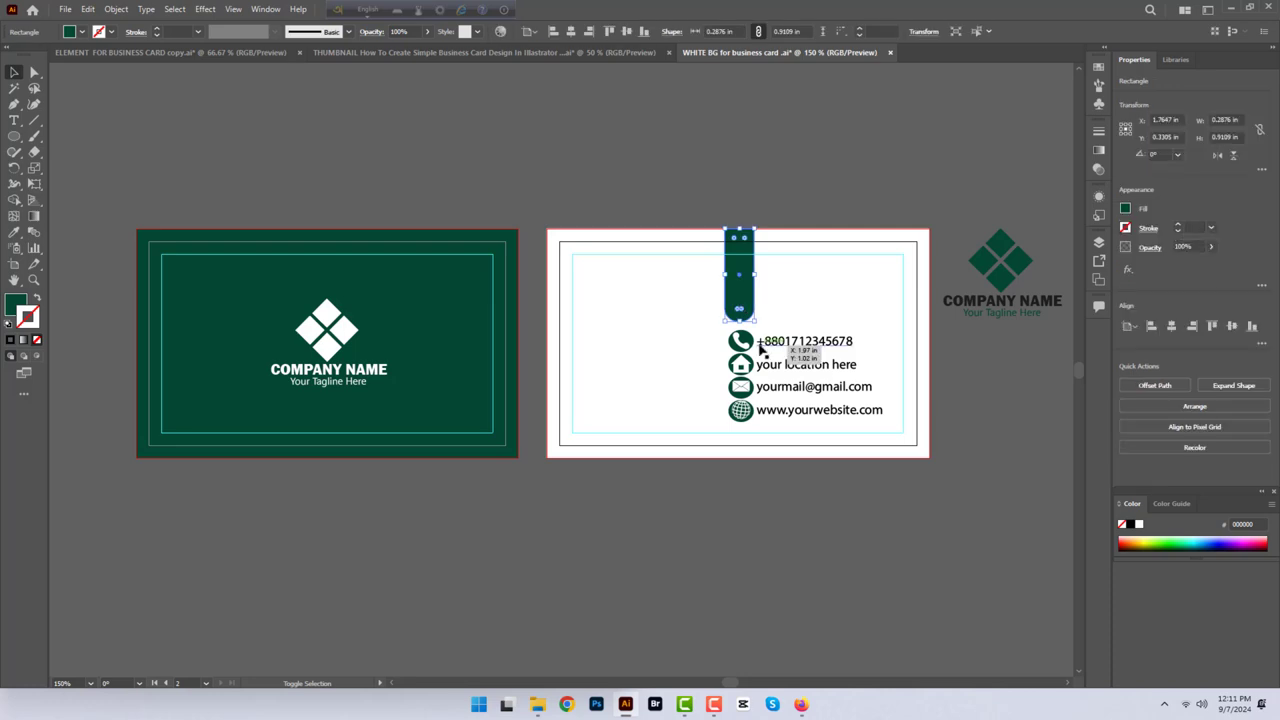
{"action": "left_click", "coordinate": [739, 285], "text": "shift"}
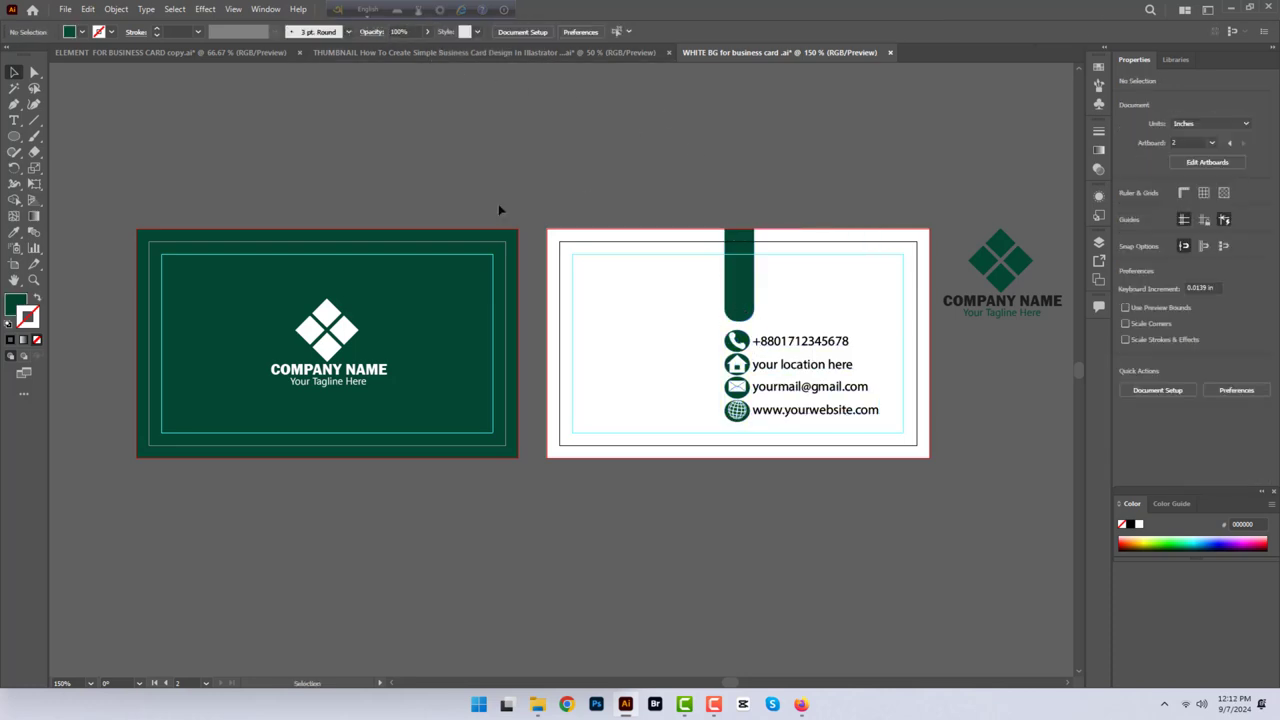
{"action": "left_click_drag", "start_coordinate": [500, 208], "coordinate": [719, 454]}
{"action": "left_click", "coordinate": [706, 428]}
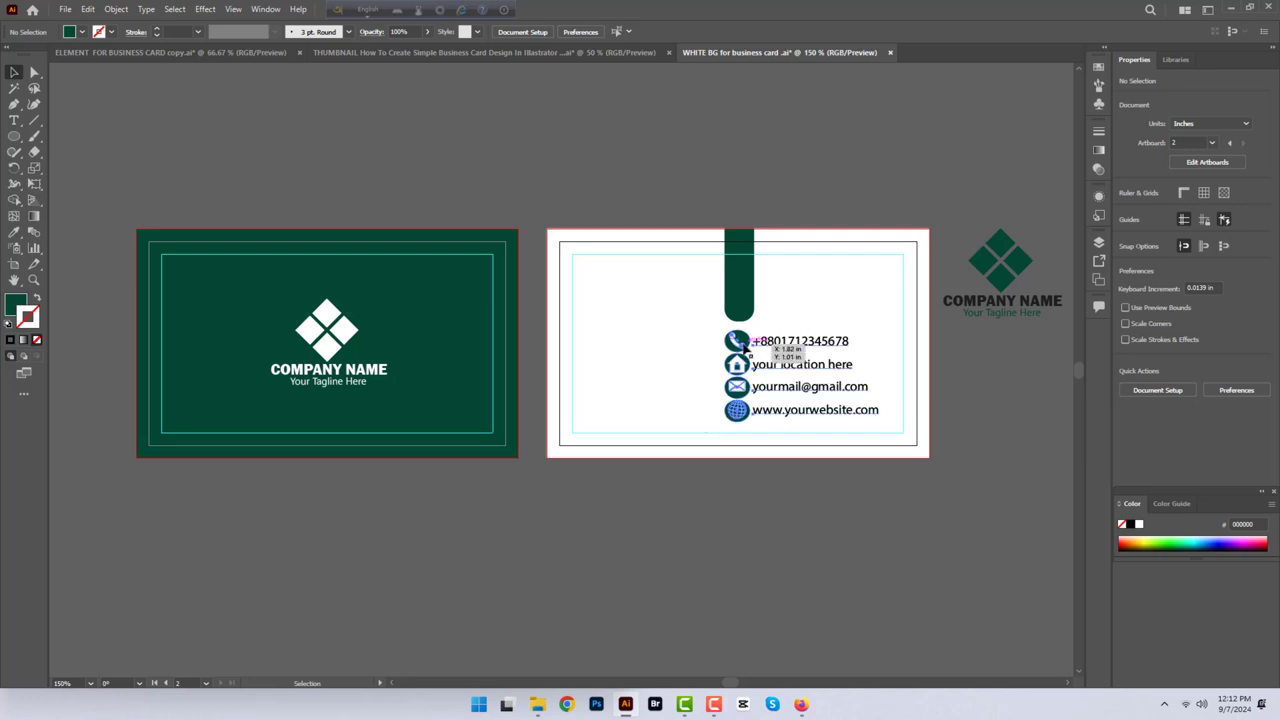
{"action": "left_click_drag", "start_coordinate": [852, 364], "coordinate": [853, 374]}
{"action": "left_click", "coordinate": [890, 204]}
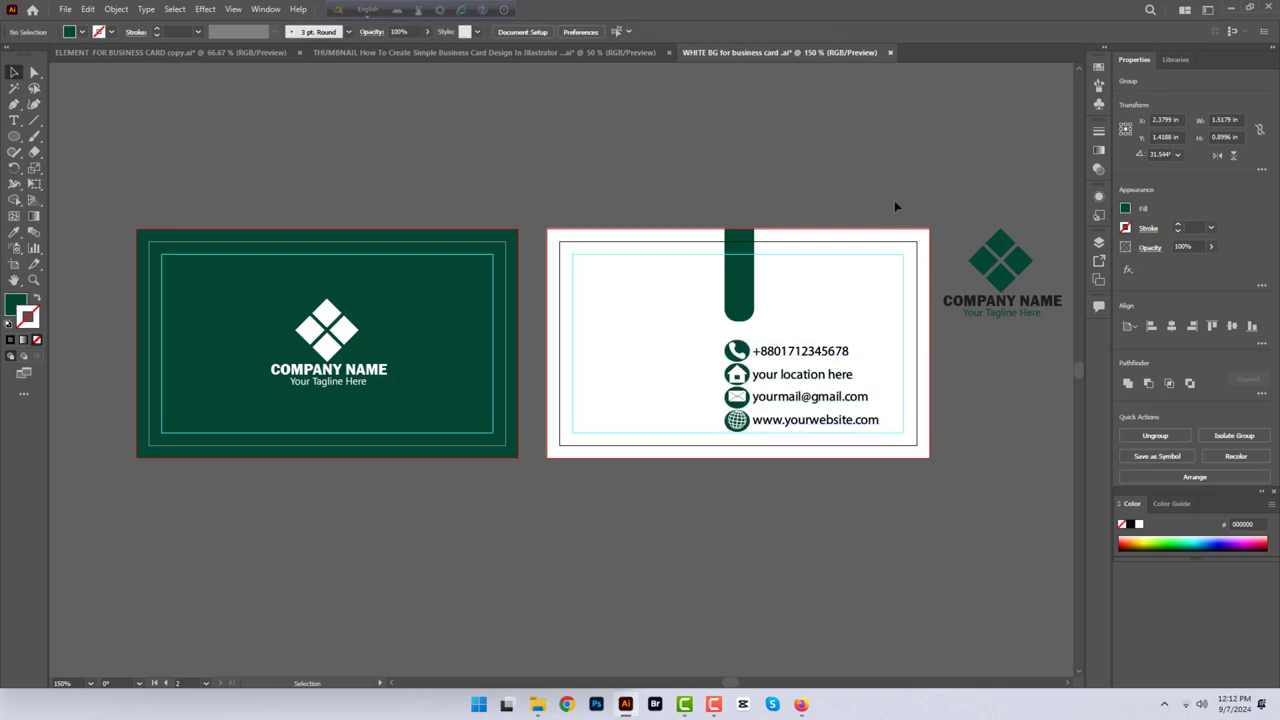
Move the green logo onto the back card, shrink it to 0.965 × 0.713 in, centre vertically, nudge up.
{"action": "left_click", "coordinate": [950, 293]}
{"action": "mouse_move", "coordinate": [950, 293]}
{"action": "left_mouse_down"}
{"action": "mouse_move", "coordinate": [722, 345]}
{"action": "mouse_move", "coordinate": [639, 329]}
{"action": "left_mouse_up"}
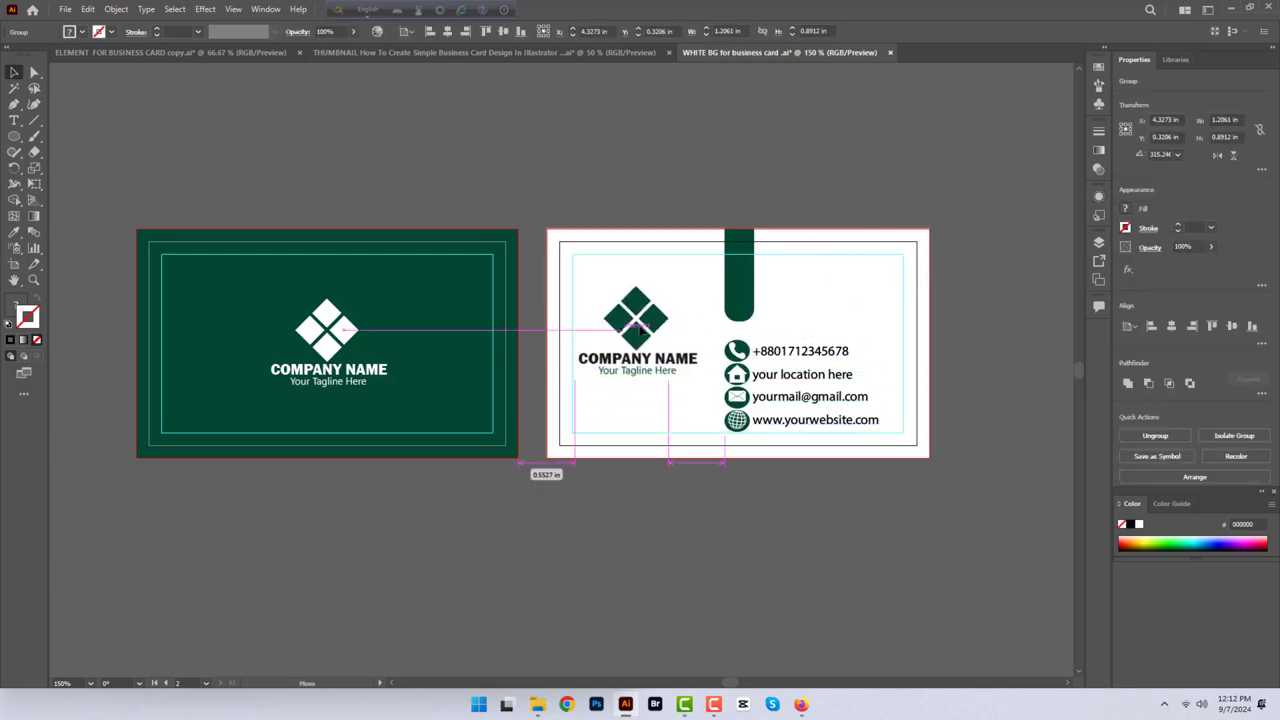
{"action": "left_click_drag", "start_coordinate": [639, 329], "coordinate": [646, 330]}
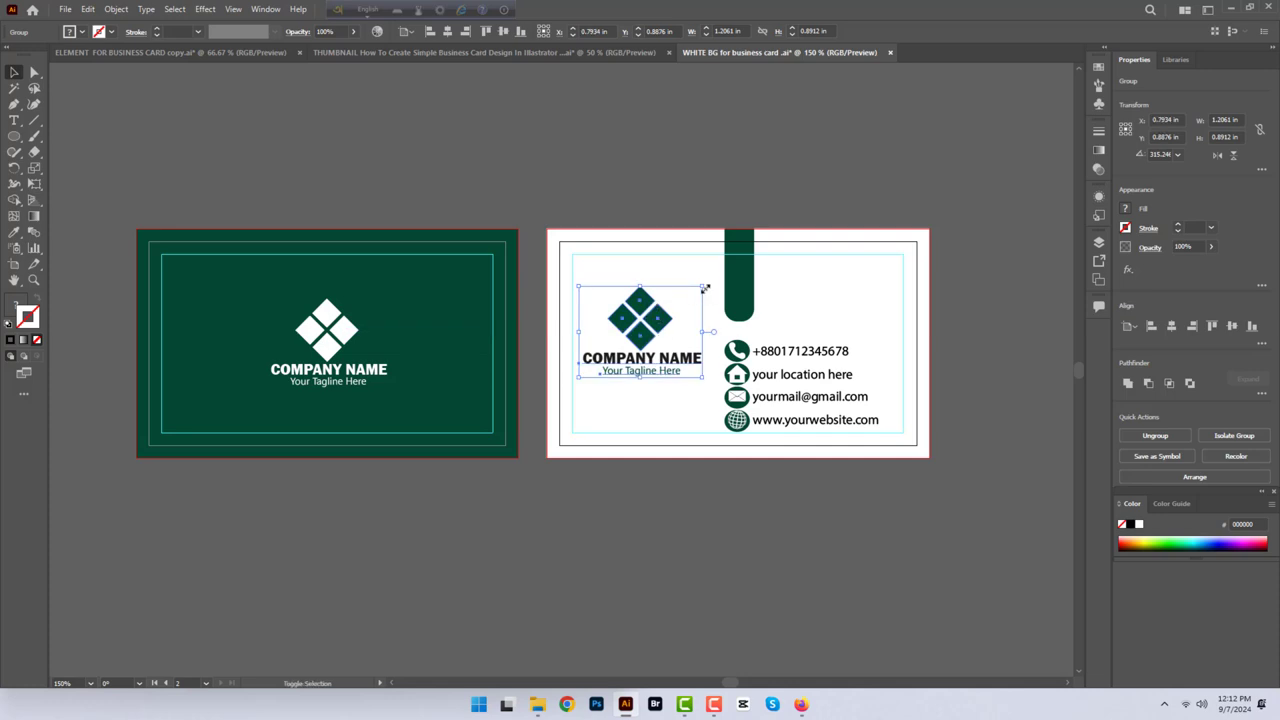
{"action": "left_click_drag", "start_coordinate": [705, 288], "coordinate": [692, 297]}
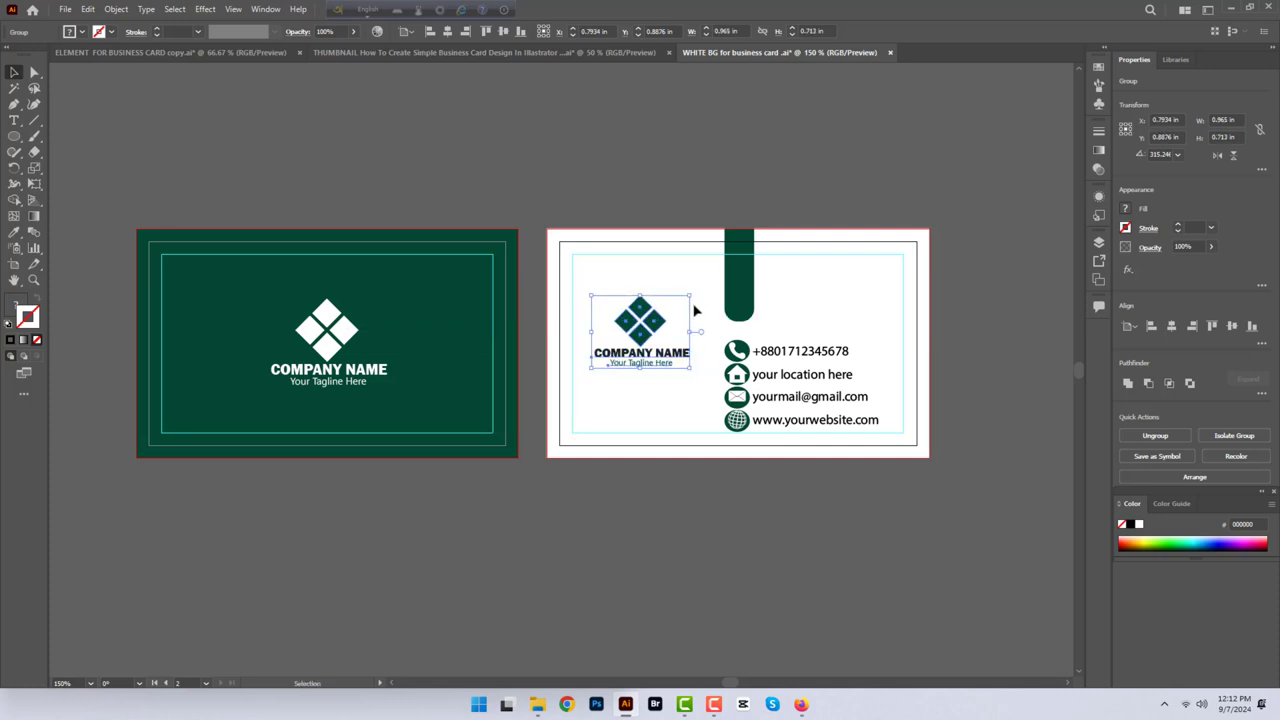
{"action": "left_click", "coordinate": [447, 32]}
{"action": "key", "text": "ctrl+z"}
{"action": "left_click", "coordinate": [503, 33]}
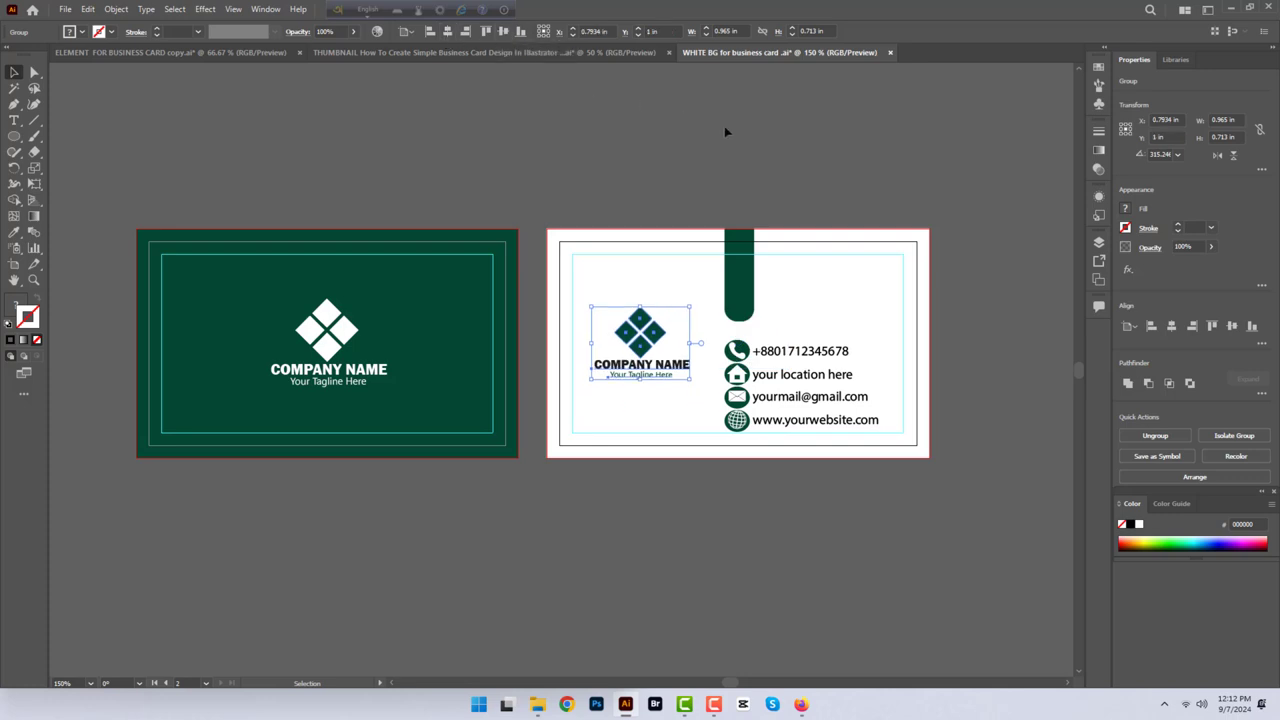
{"action": "key", "text": "Up"}
{"action": "key", "text": "Up"}
{"action": "key", "text": "Up"}
{"action": "key", "text": "Up"}
{"action": "key", "text": "Up"}
{"action": "key", "text": "Up"}
{"action": "key", "text": "Up"}
{"action": "key", "text": "Up"}
{"action": "key", "text": "Up"}
{"action": "key", "text": "Up"}
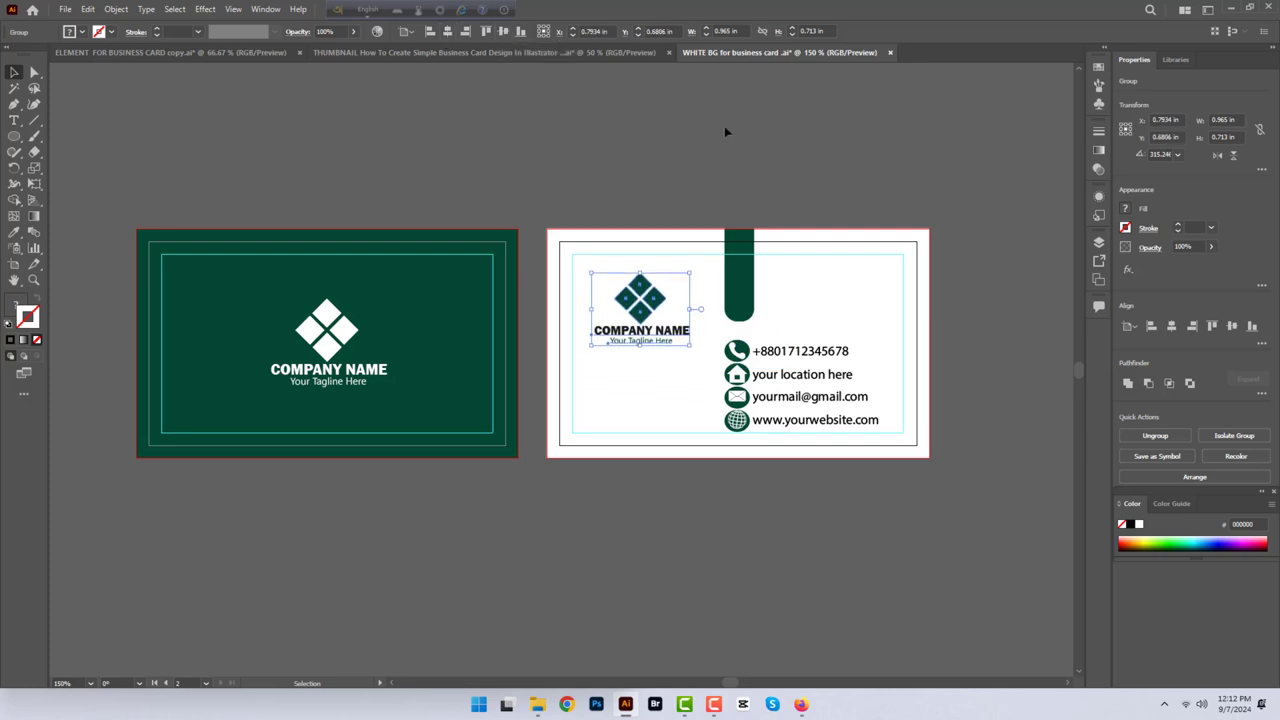
{"action": "key", "text": "Up"}
{"action": "key", "text": "Up"}
{"action": "key", "text": "Up"}
{"action": "key", "text": "Up"}
{"action": "key", "text": "Up"}
{"action": "left_click", "coordinate": [723, 151]}
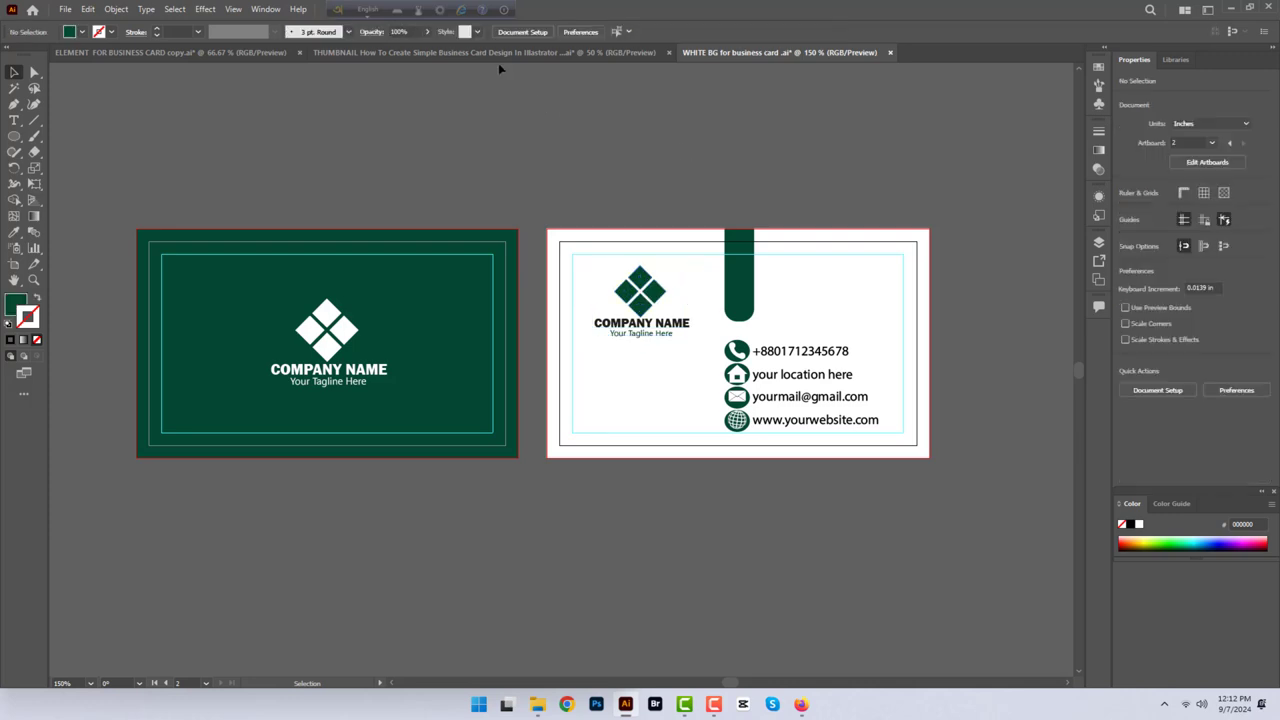
Copy the QR code from the elements file and centre it horizontally beneath the logo.
{"action": "left_click", "coordinate": [227, 52]}
{"action": "left_click", "coordinate": [513, 248]}
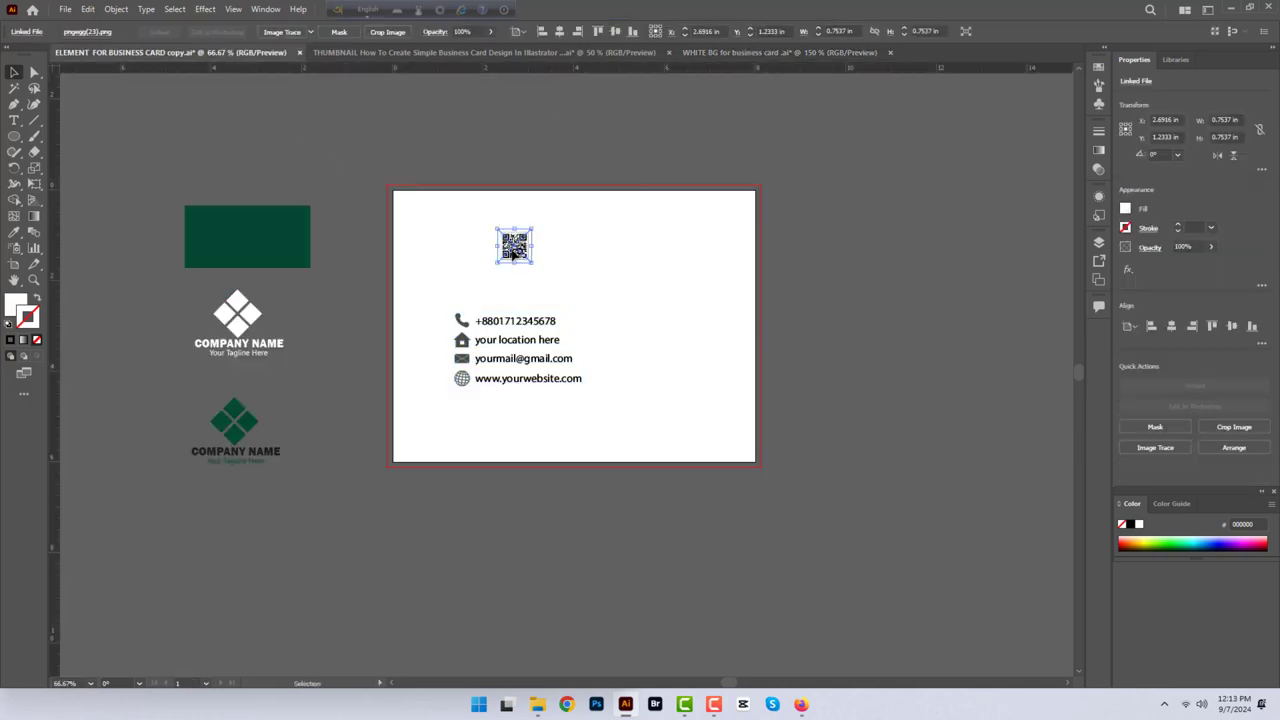
{"action": "mouse_move", "coordinate": [513, 248]}
{"action": "left_mouse_down"}
{"action": "mouse_move", "coordinate": [686, 360]}
{"action": "mouse_move", "coordinate": [625, 400]}
{"action": "mouse_move", "coordinate": [673, 356]}
{"action": "left_mouse_up"}
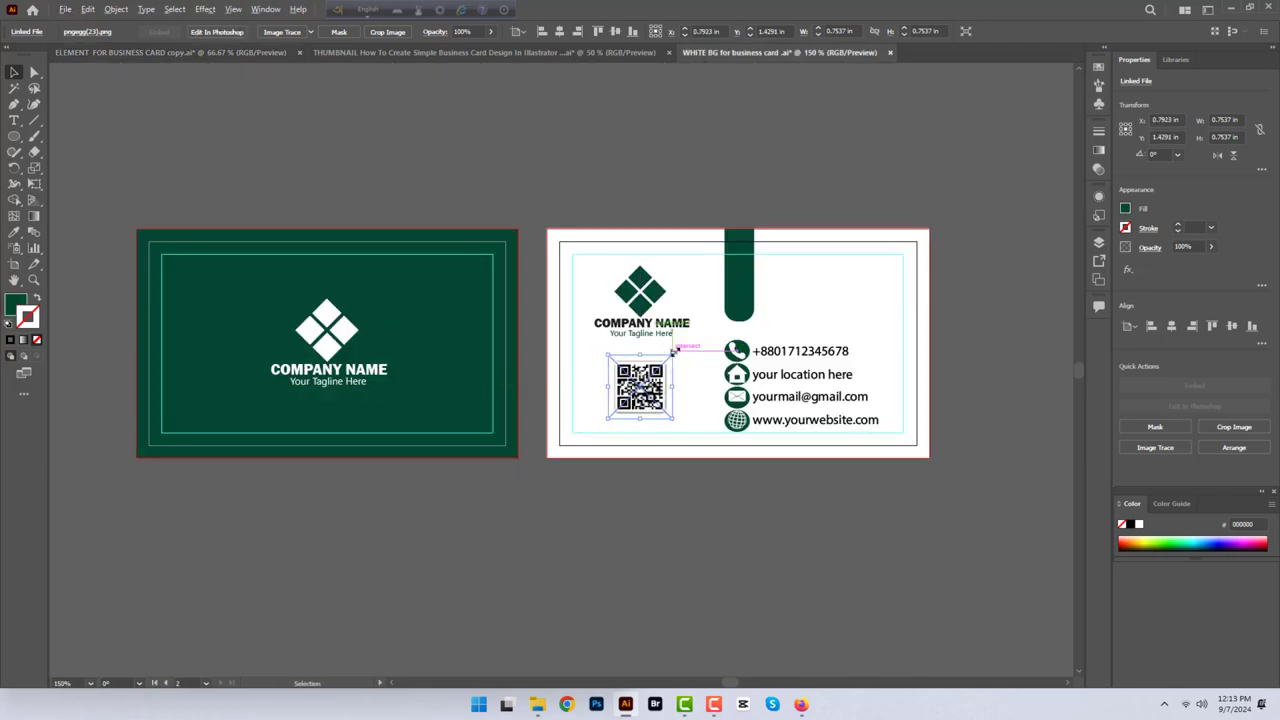
{"action": "left_click_drag", "start_coordinate": [590, 276], "coordinate": [688, 414]}
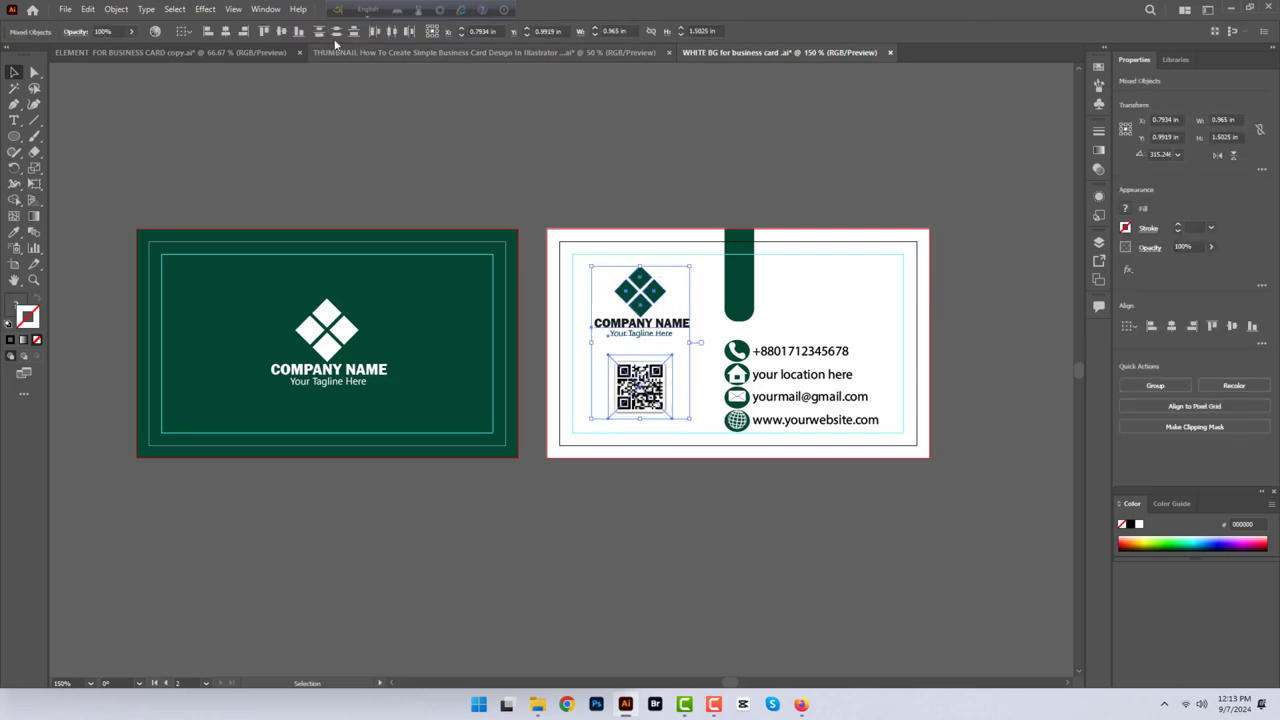
{"action": "left_click", "coordinate": [227, 36]}
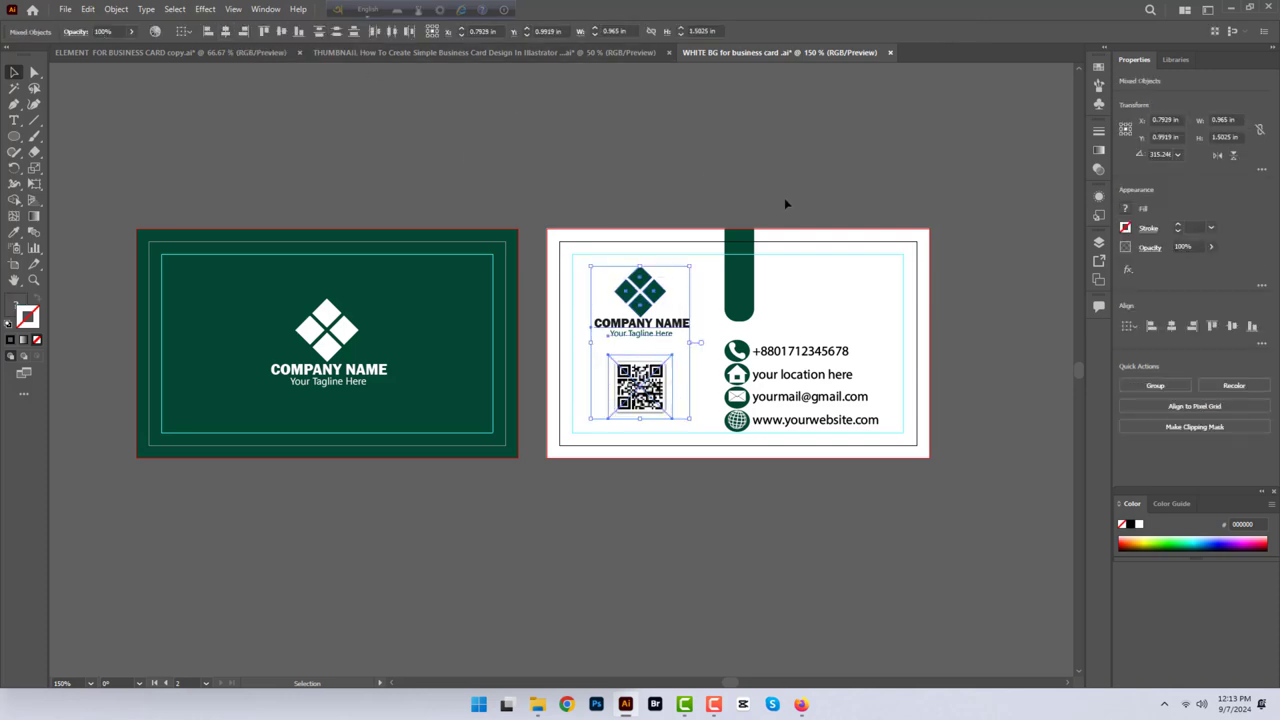
{"action": "left_click", "coordinate": [816, 298]}
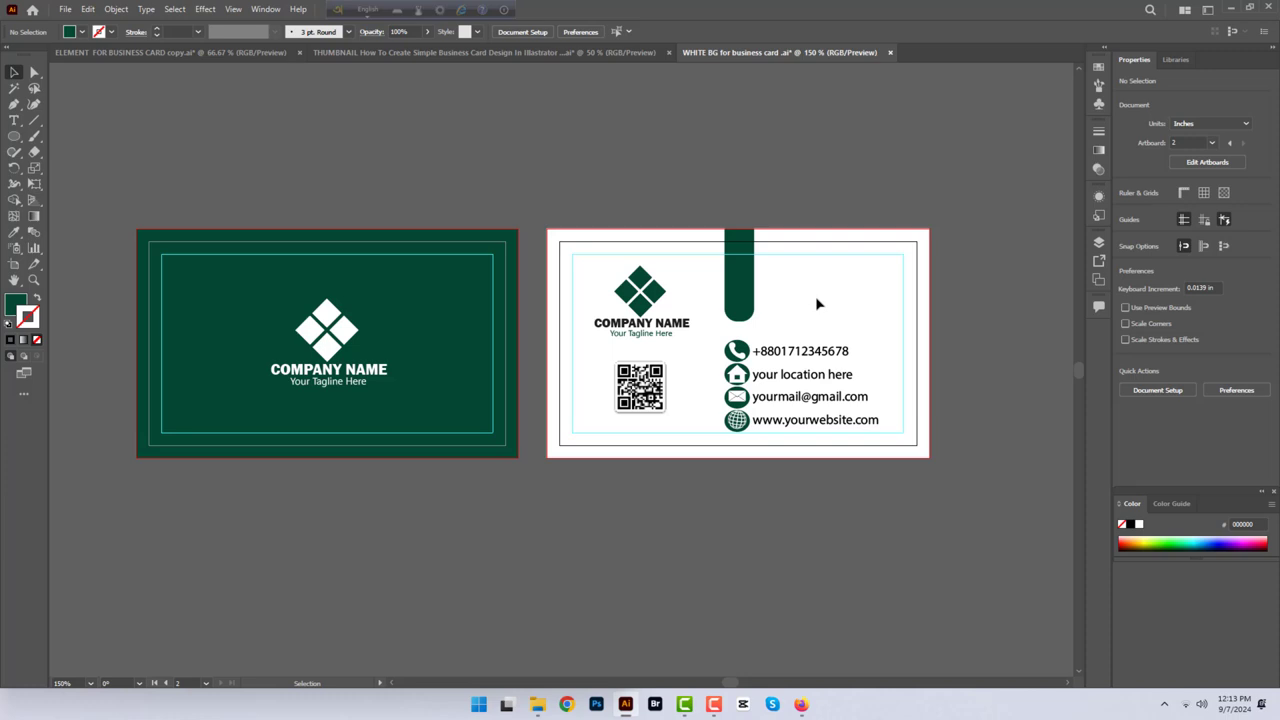
Type the cardholder's name right of the green tab and set it in Franklin Gothic Heavy.
{"action": "left_click", "coordinate": [14, 120]}
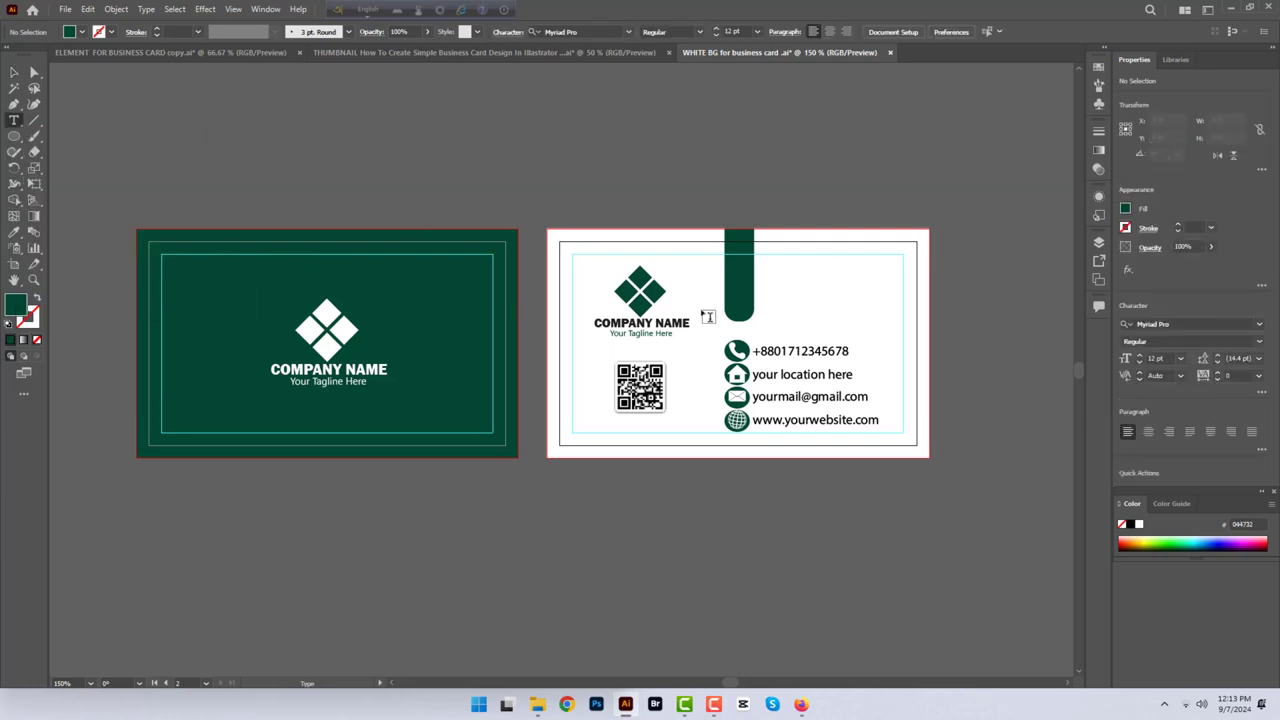
{"action": "left_click", "coordinate": [770, 272]}
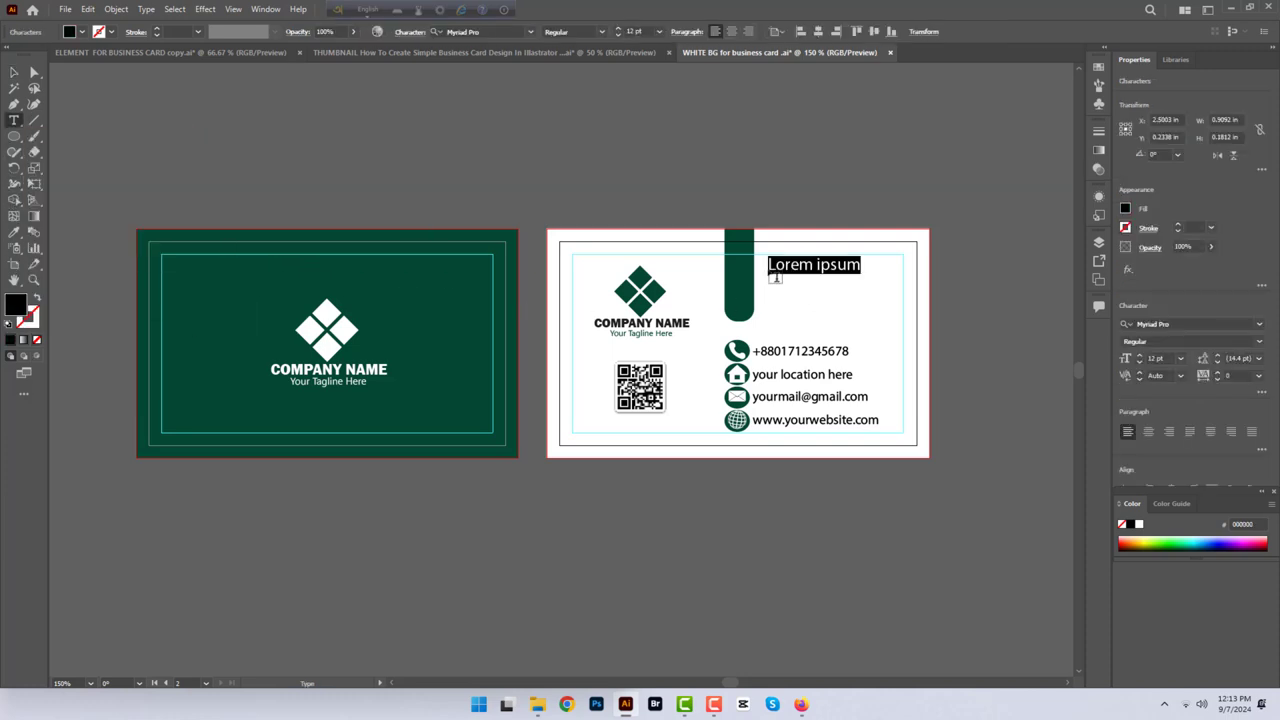
{"action": "type", "text": "WIL"}
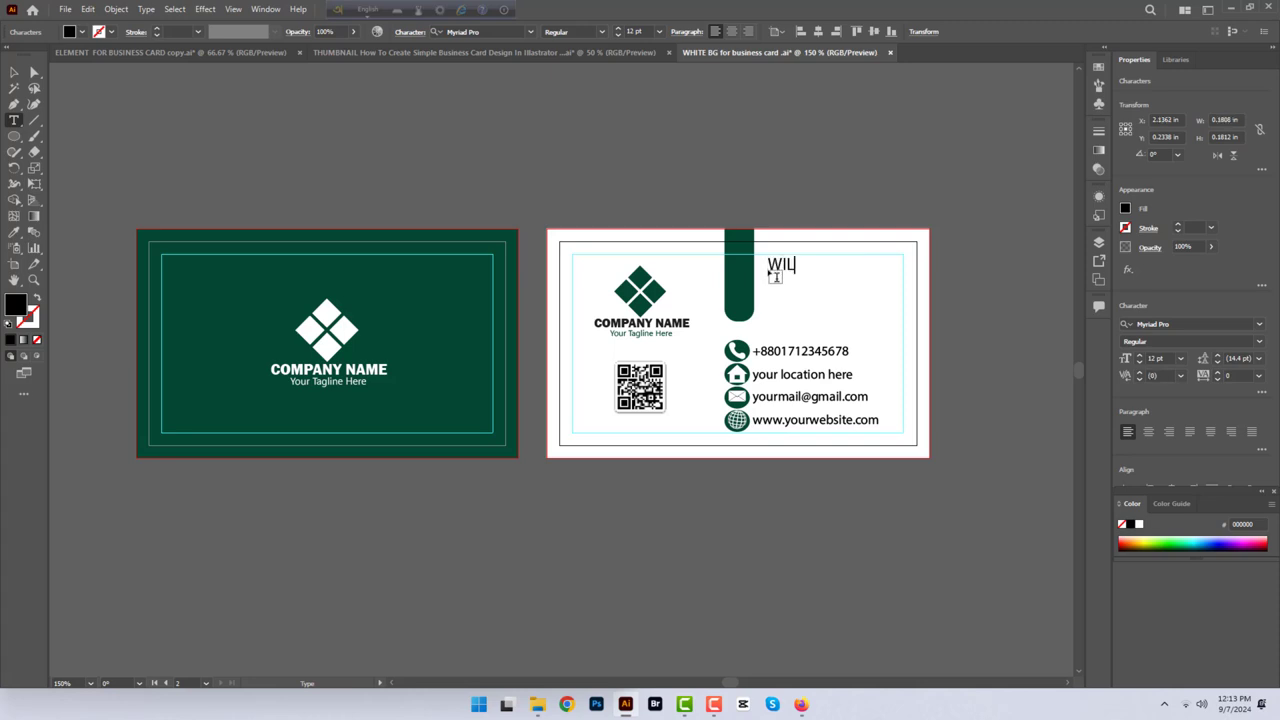
{"action": "type", "text": "LIUM SMITH"}
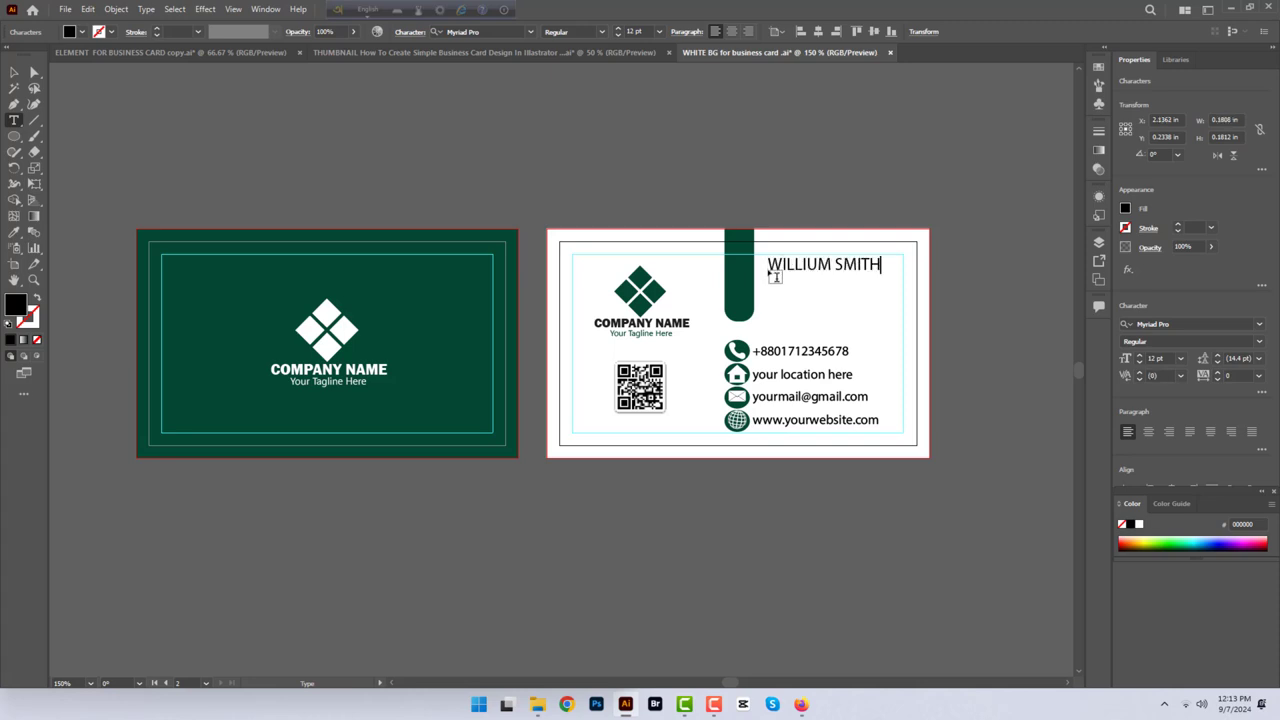
{"action": "left_click_drag", "start_coordinate": [880, 264], "coordinate": [767, 264]}
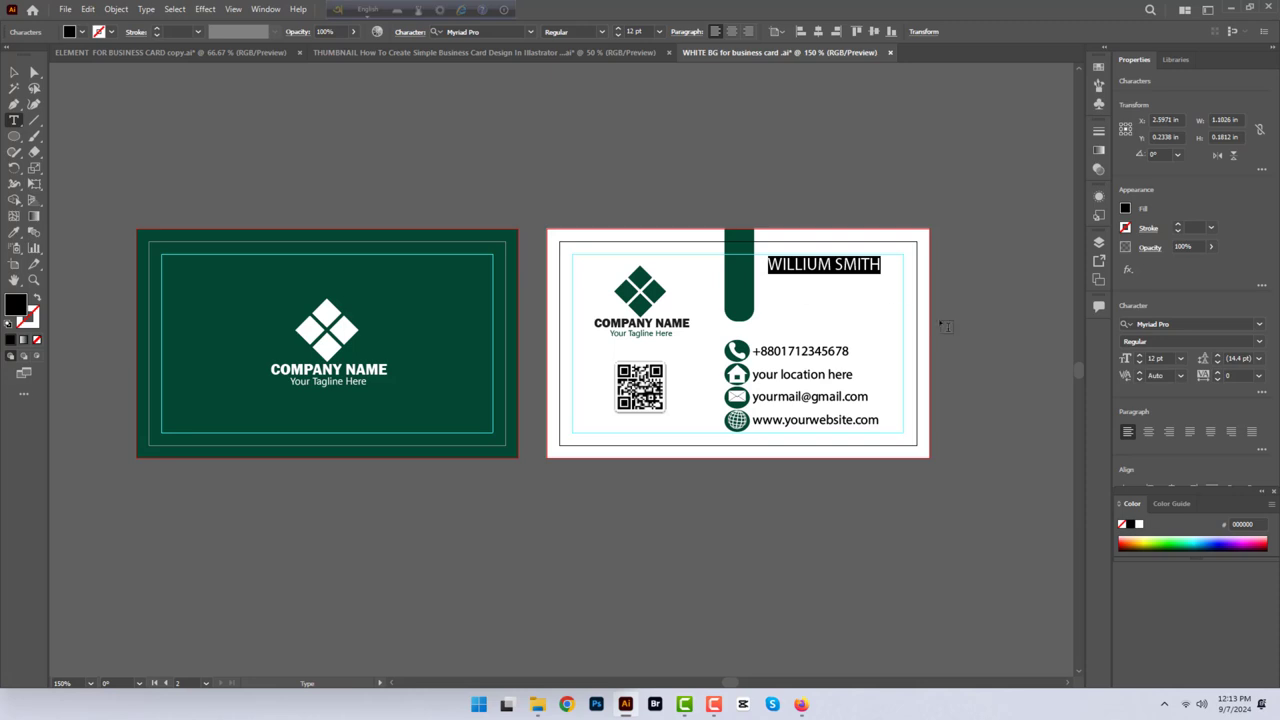
{"action": "left_click", "coordinate": [1259, 324]}
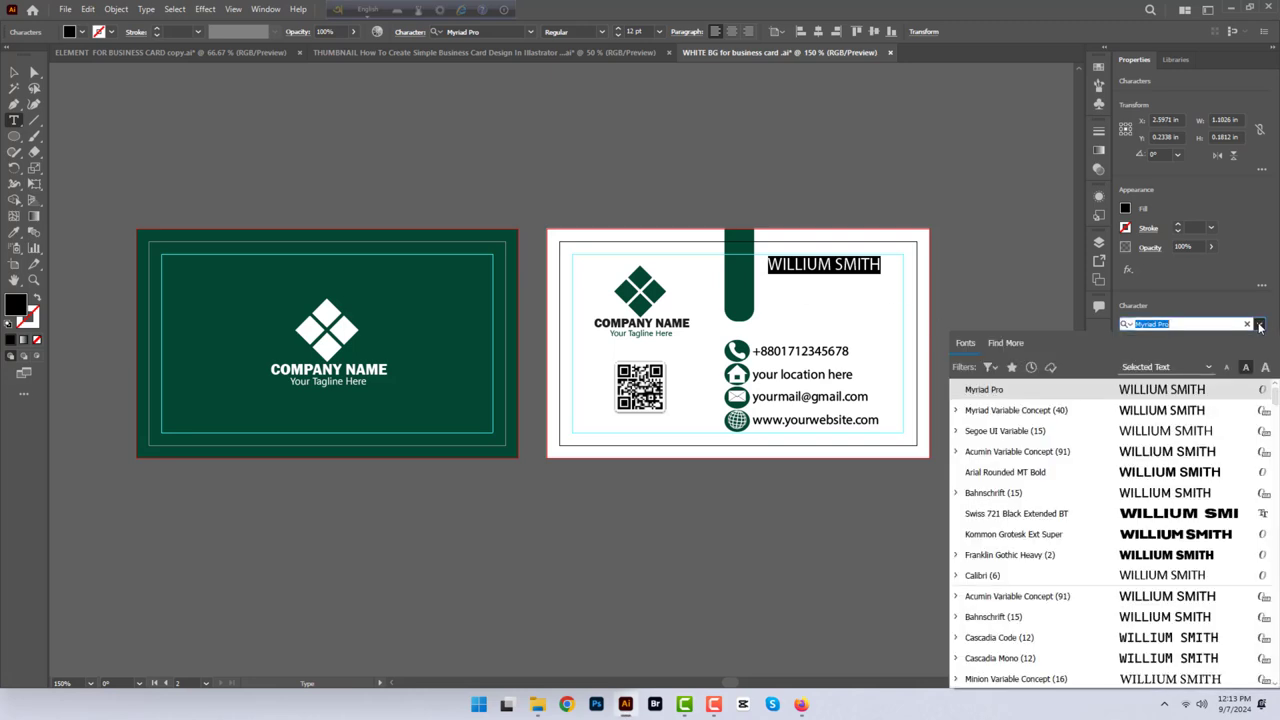
{"action": "left_click", "coordinate": [1165, 554]}
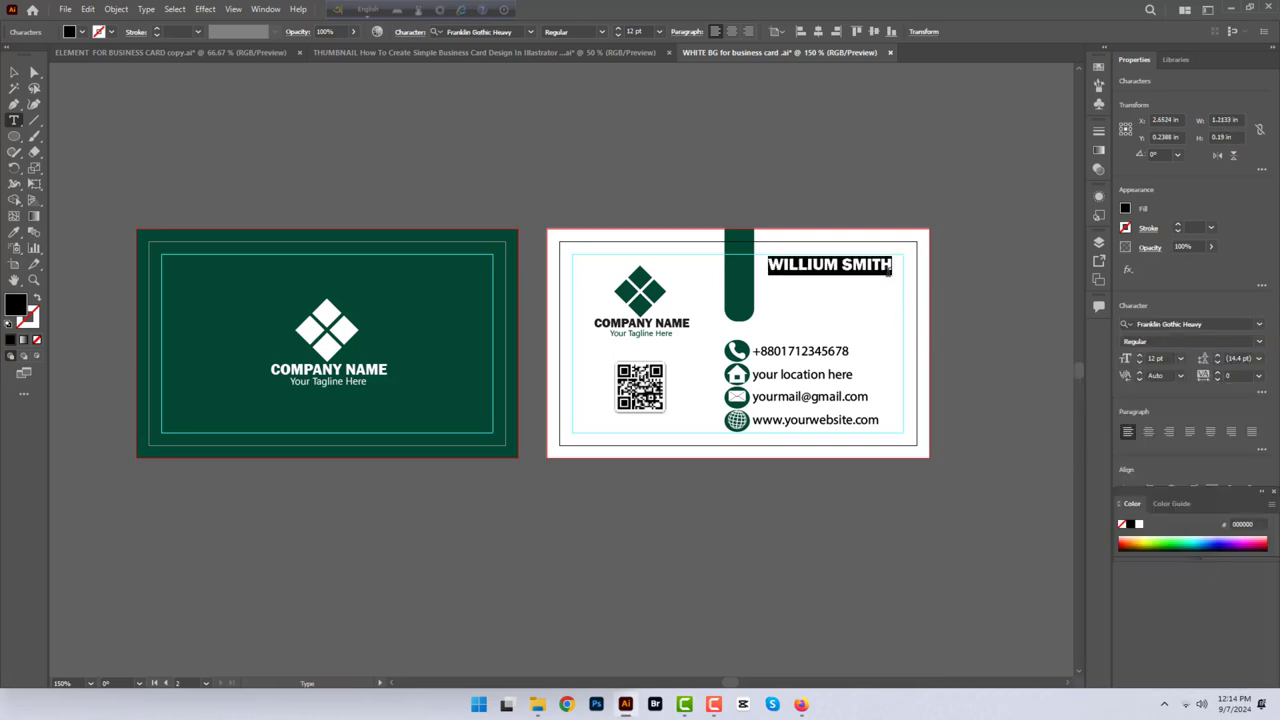
{"action": "left_click", "coordinate": [890, 264]}
Colour the surname with the logo's dark green using the Eyedropper.
{"action": "left_click_drag", "start_coordinate": [890, 262], "coordinate": [843, 262]}
{"action": "left_click", "coordinate": [14, 231]}
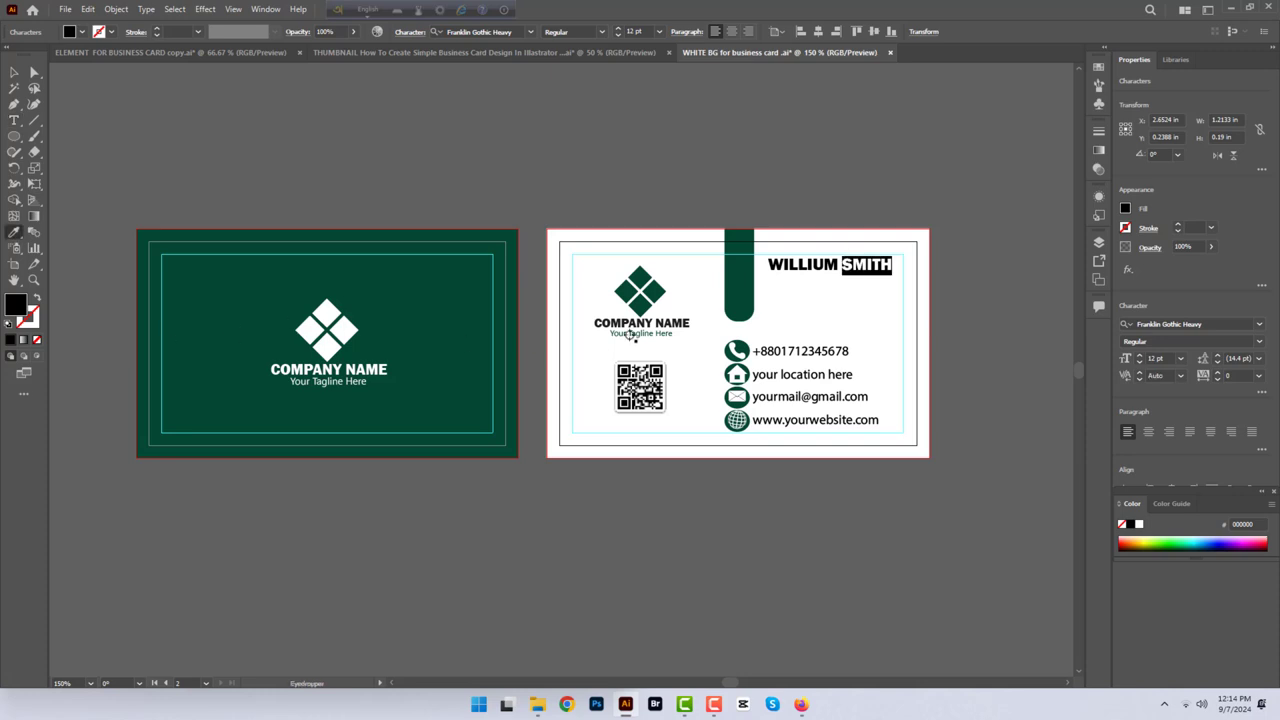
{"action": "left_click", "coordinate": [652, 294]}
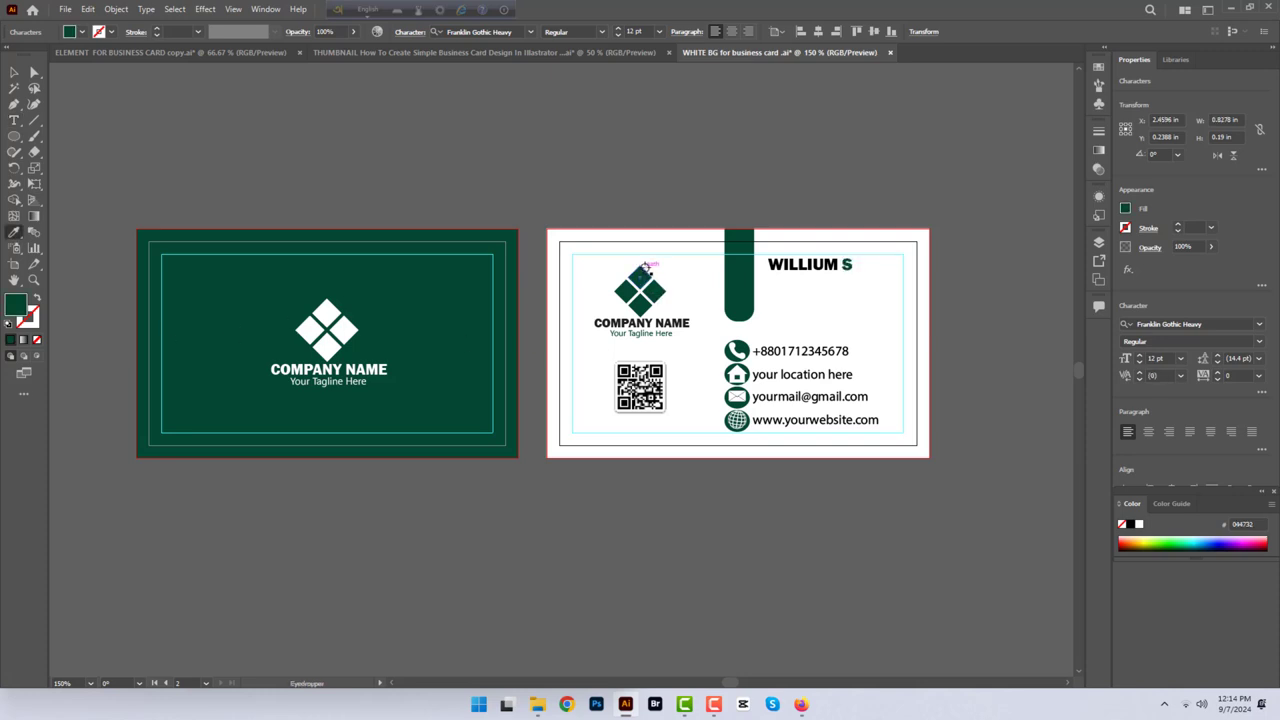
Add a 'Graphic Designer' title under the name, styled like the contact lines.
{"action": "key", "text": "v"}
{"action": "key", "text": "t"}
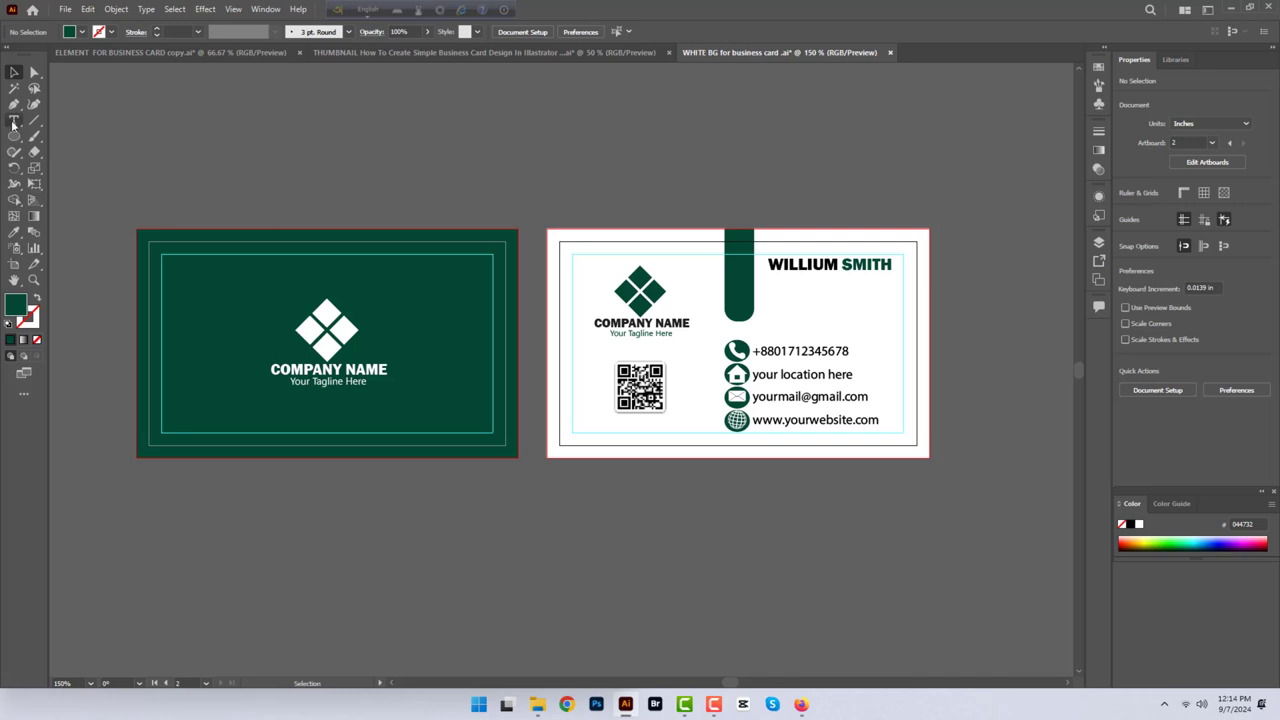
{"action": "left_click", "coordinate": [776, 284]}
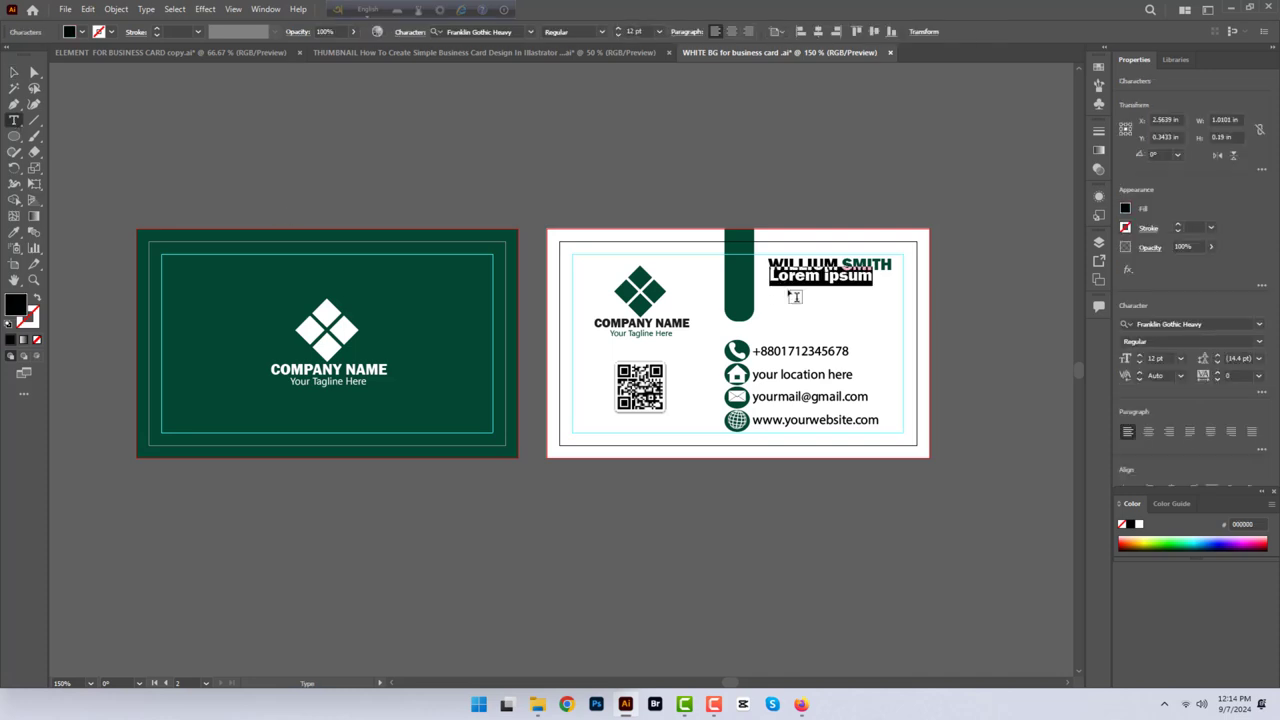
{"action": "type", "text": "sGRAPHI"}
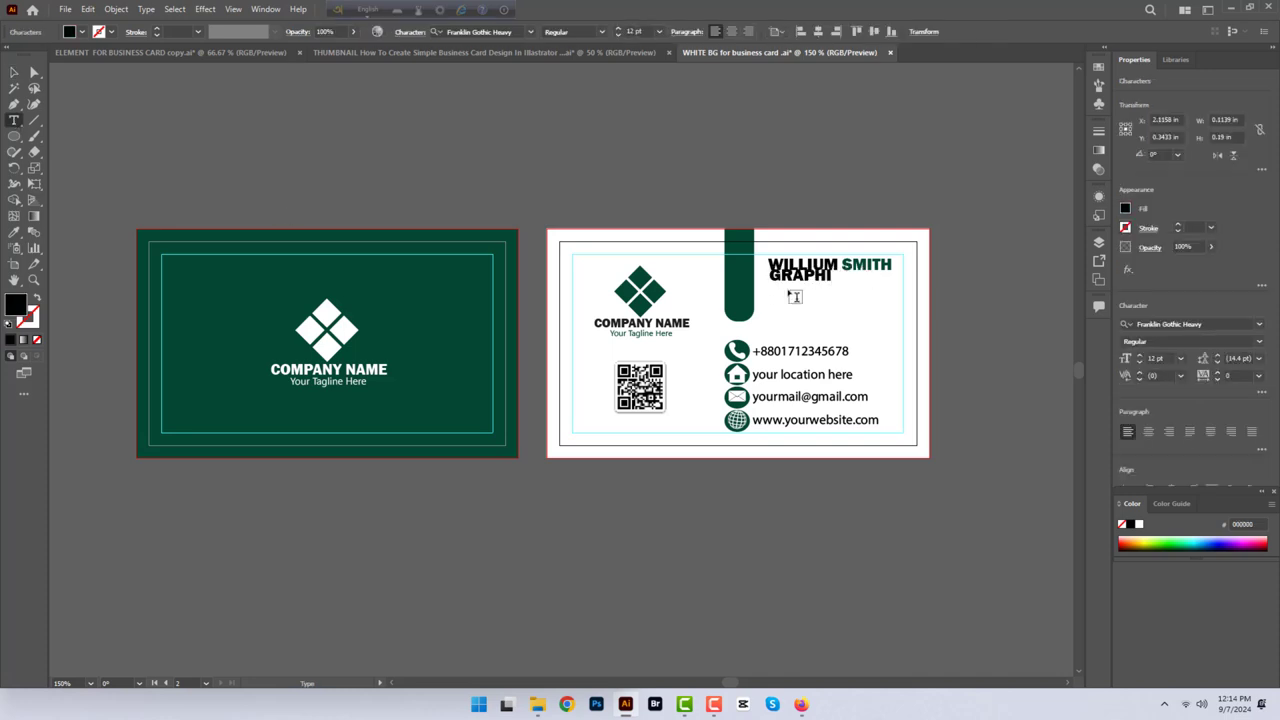
{"action": "key", "text": "BackSpace"}
{"action": "key", "text": "BackSpace"}
{"action": "key", "text": "BackSpace"}
{"action": "key", "text": "BackSpace"}
{"action": "key", "text": "BackSpace"}
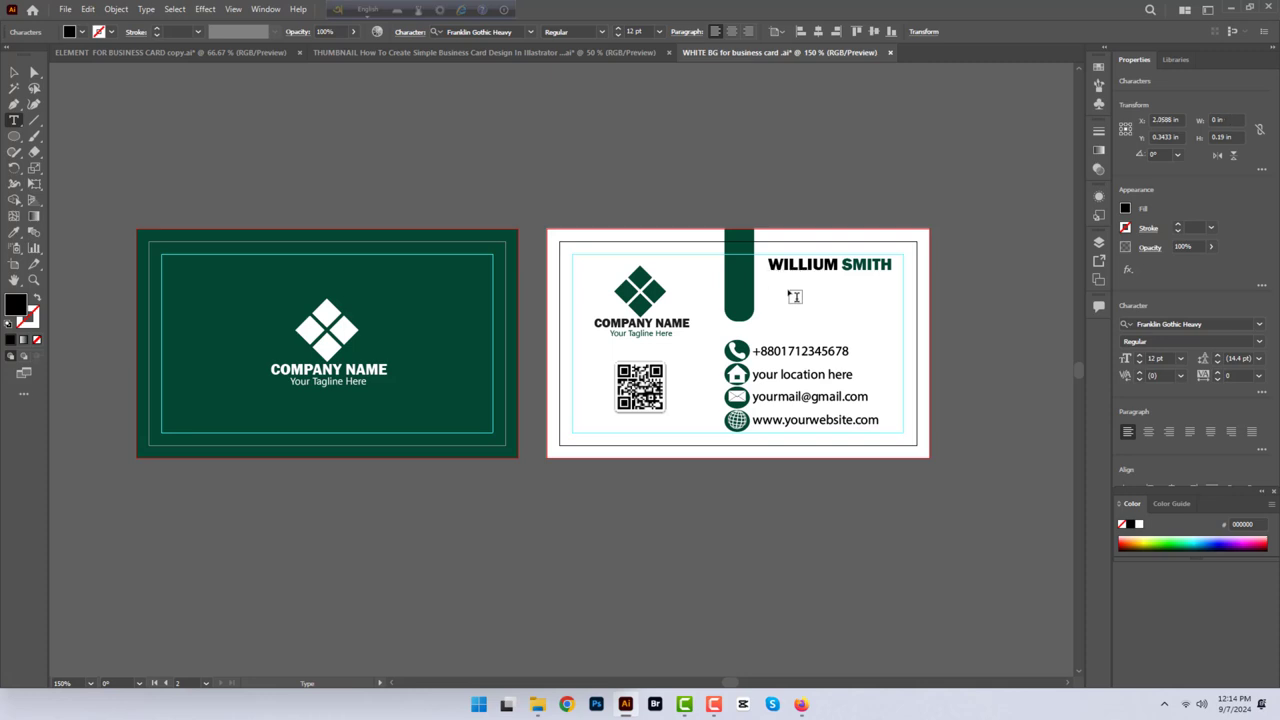
{"action": "type", "text": "Graphic Des"}
{"action": "type", "text": "igner"}
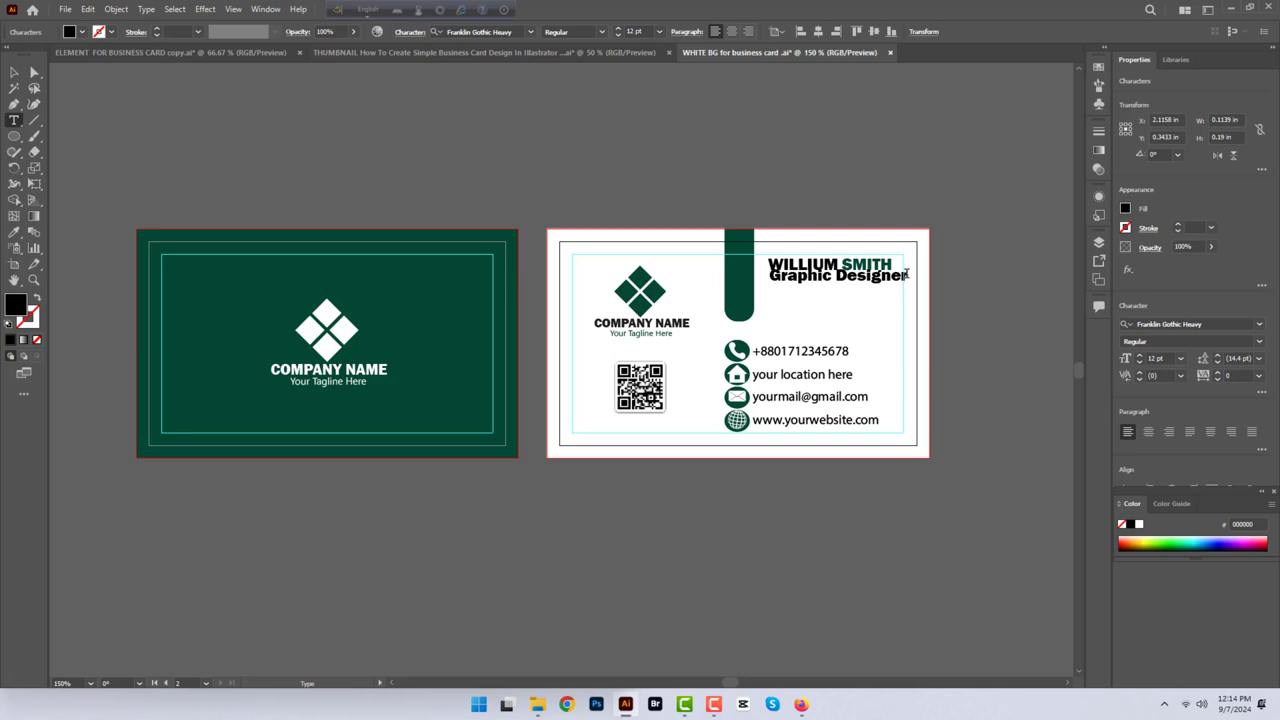
{"action": "mouse_move", "coordinate": [908, 276]}
{"action": "left_mouse_down"}
{"action": "mouse_move", "coordinate": [757, 281]}
{"action": "mouse_move", "coordinate": [800, 285]}
{"action": "mouse_move", "coordinate": [765, 296]}
{"action": "left_mouse_up"}
{"action": "left_click", "coordinate": [14, 232]}
{"action": "left_click", "coordinate": [790, 368]}
{"action": "key", "text": "v"}
Enlarge the name and title slightly and move them a little lower beside the tab.
{"action": "left_click", "coordinate": [765, 280]}
{"action": "left_click_drag", "start_coordinate": [901, 252], "coordinate": [902, 265]}
{"action": "left_click", "coordinate": [964, 258]}
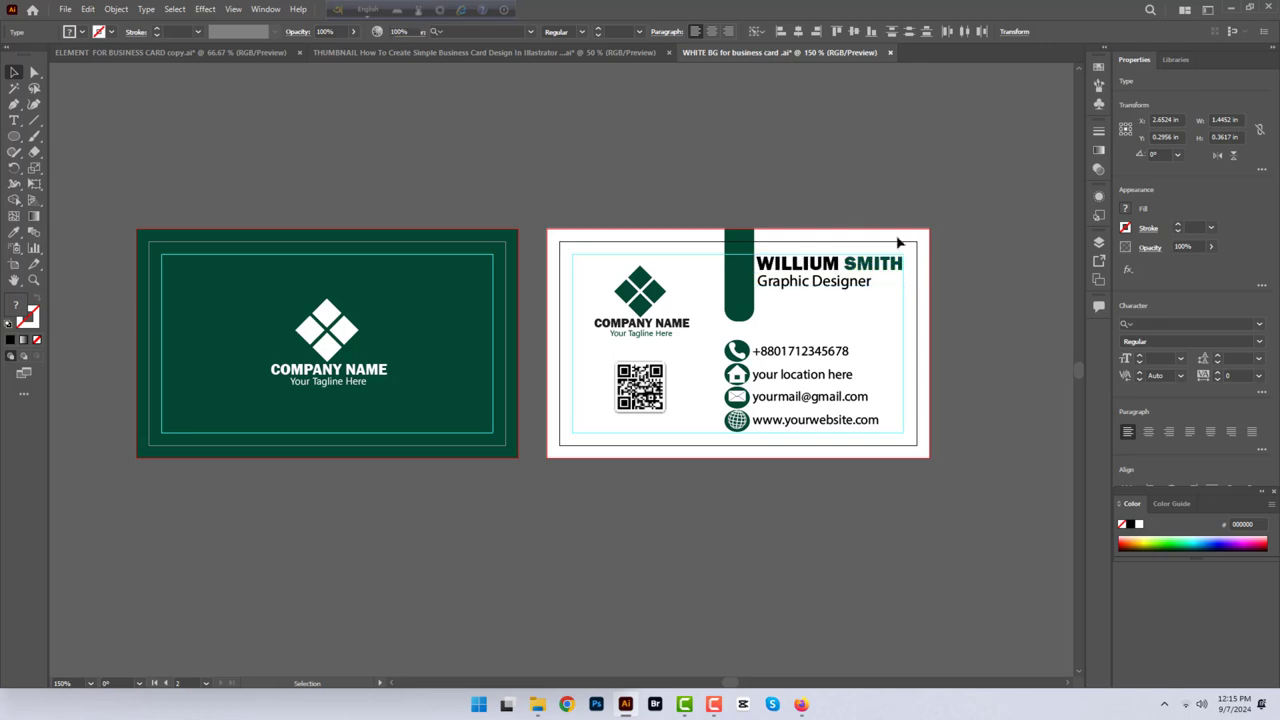
{"action": "left_click", "coordinate": [885, 286]}
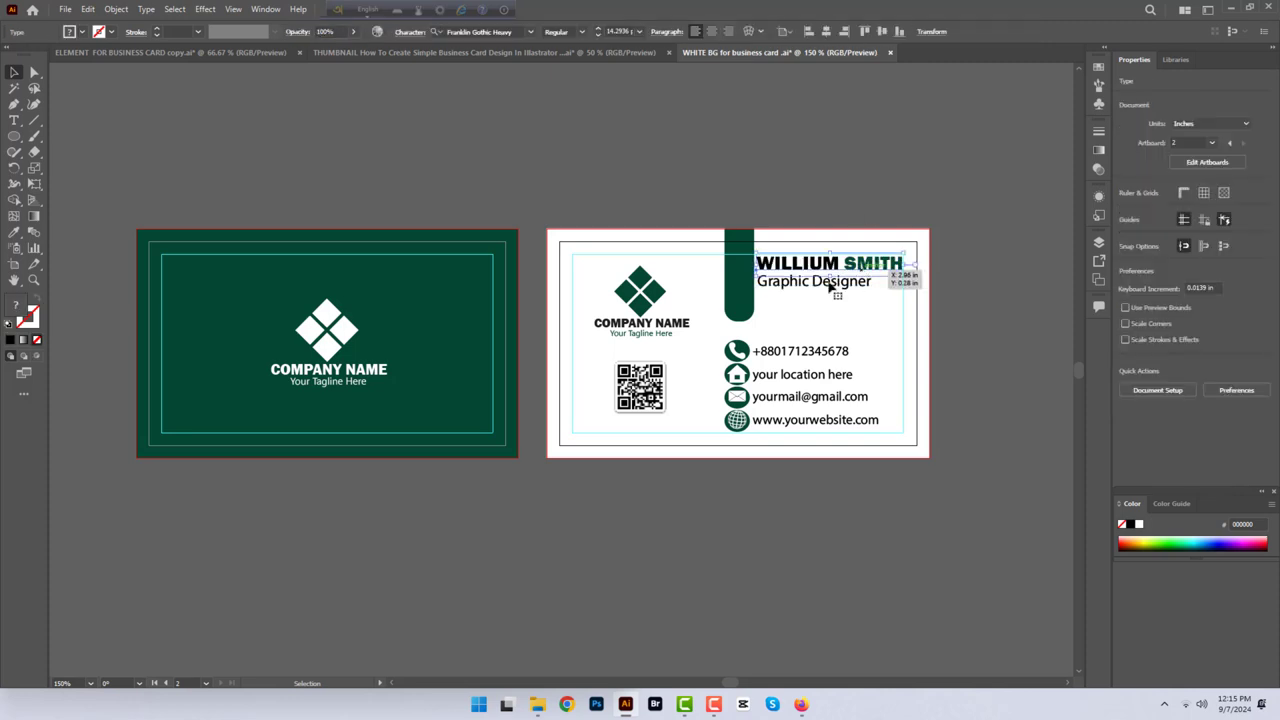
{"action": "left_click", "coordinate": [812, 262], "text": "shift"}
{"action": "left_click_drag", "start_coordinate": [811, 263], "coordinate": [808, 275]}
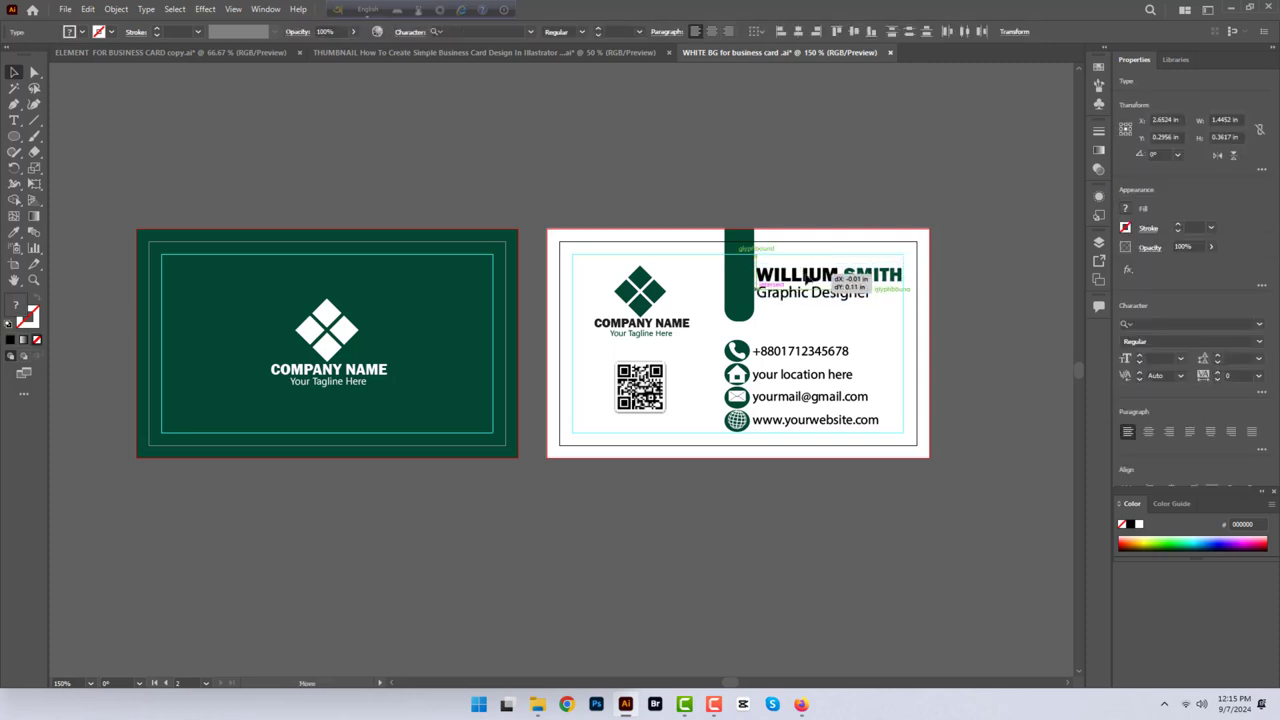
{"action": "left_click", "coordinate": [1018, 256]}
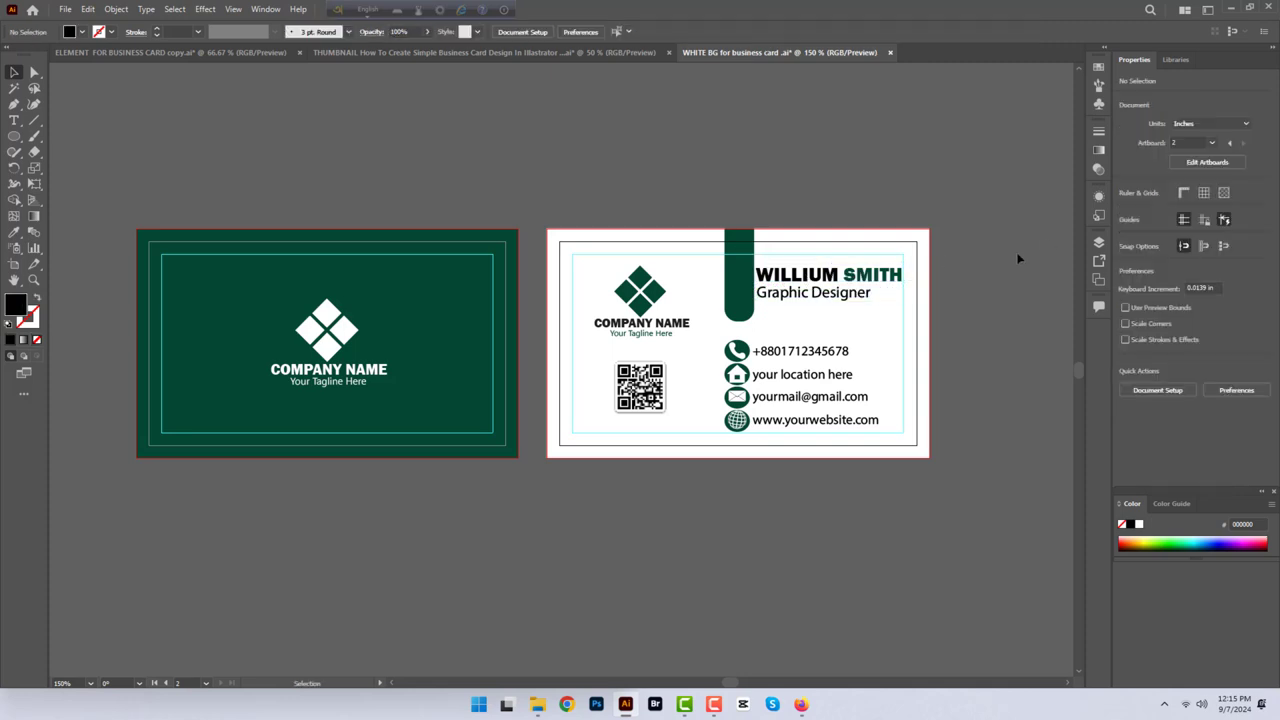